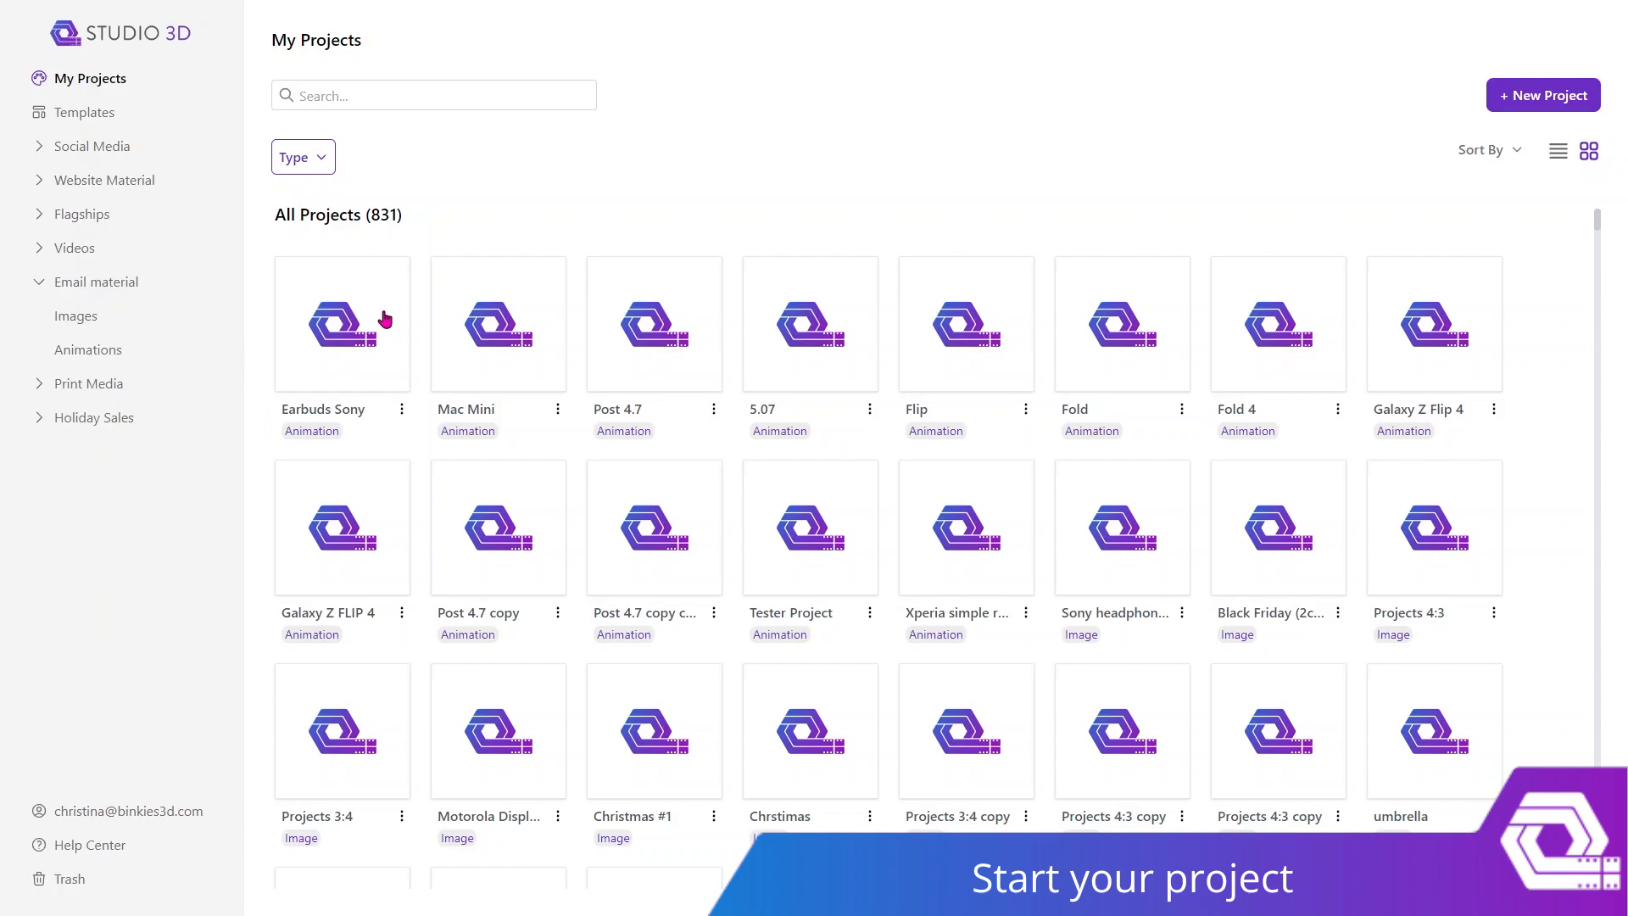
Create a new image project with the blank 2160 x 2160 px resolution.
left_click(1494, 106)
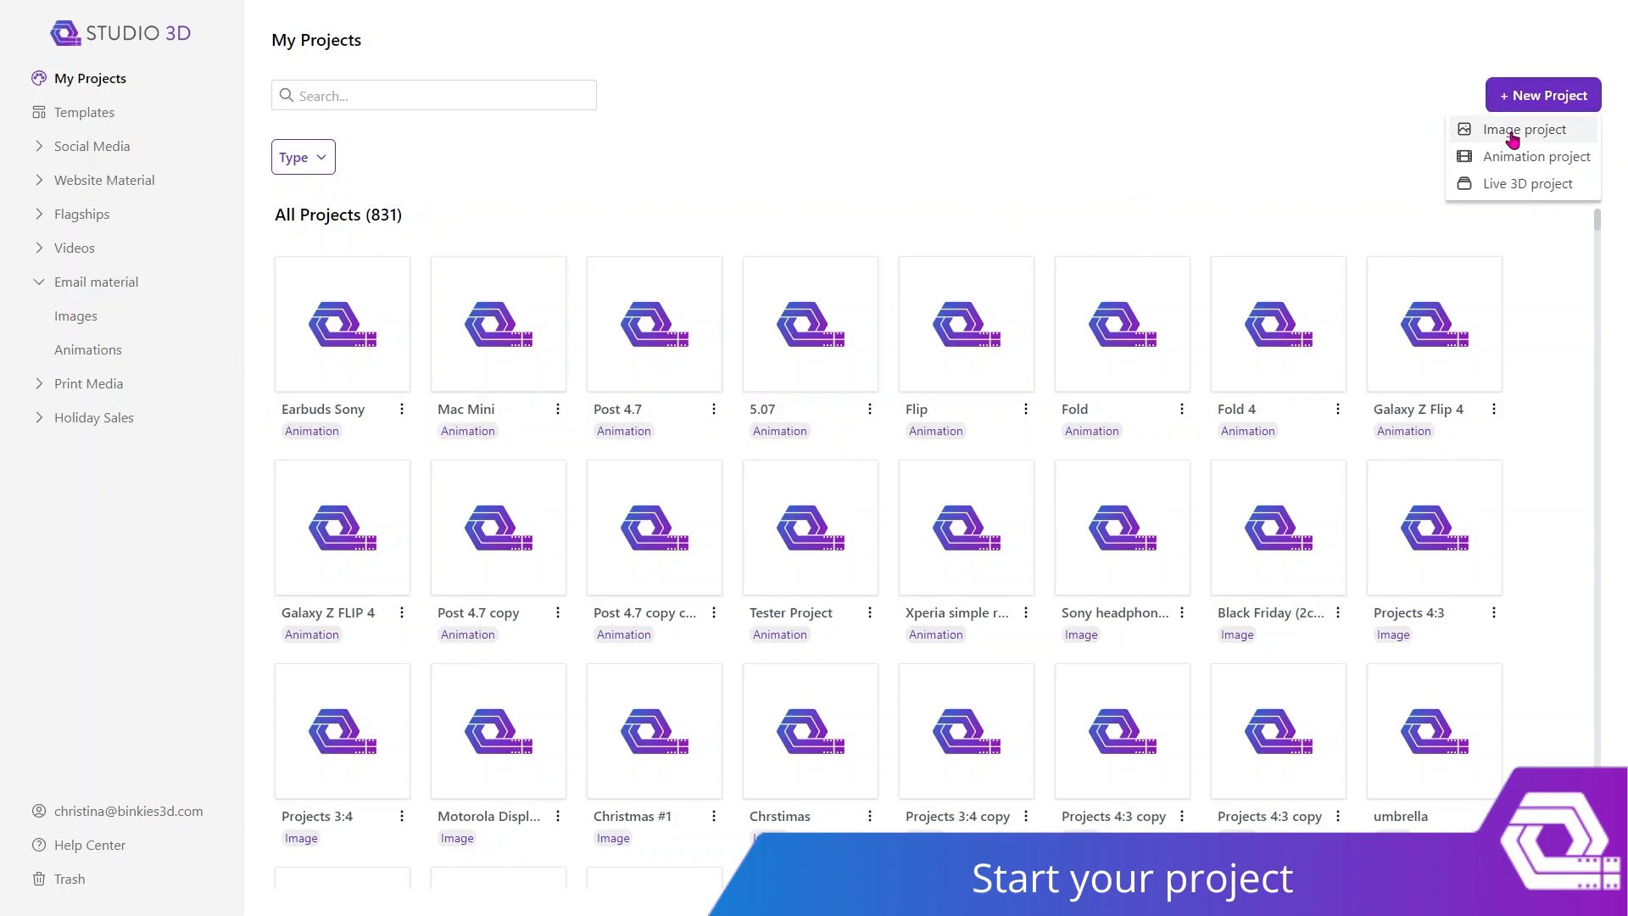
left_click(1514, 138)
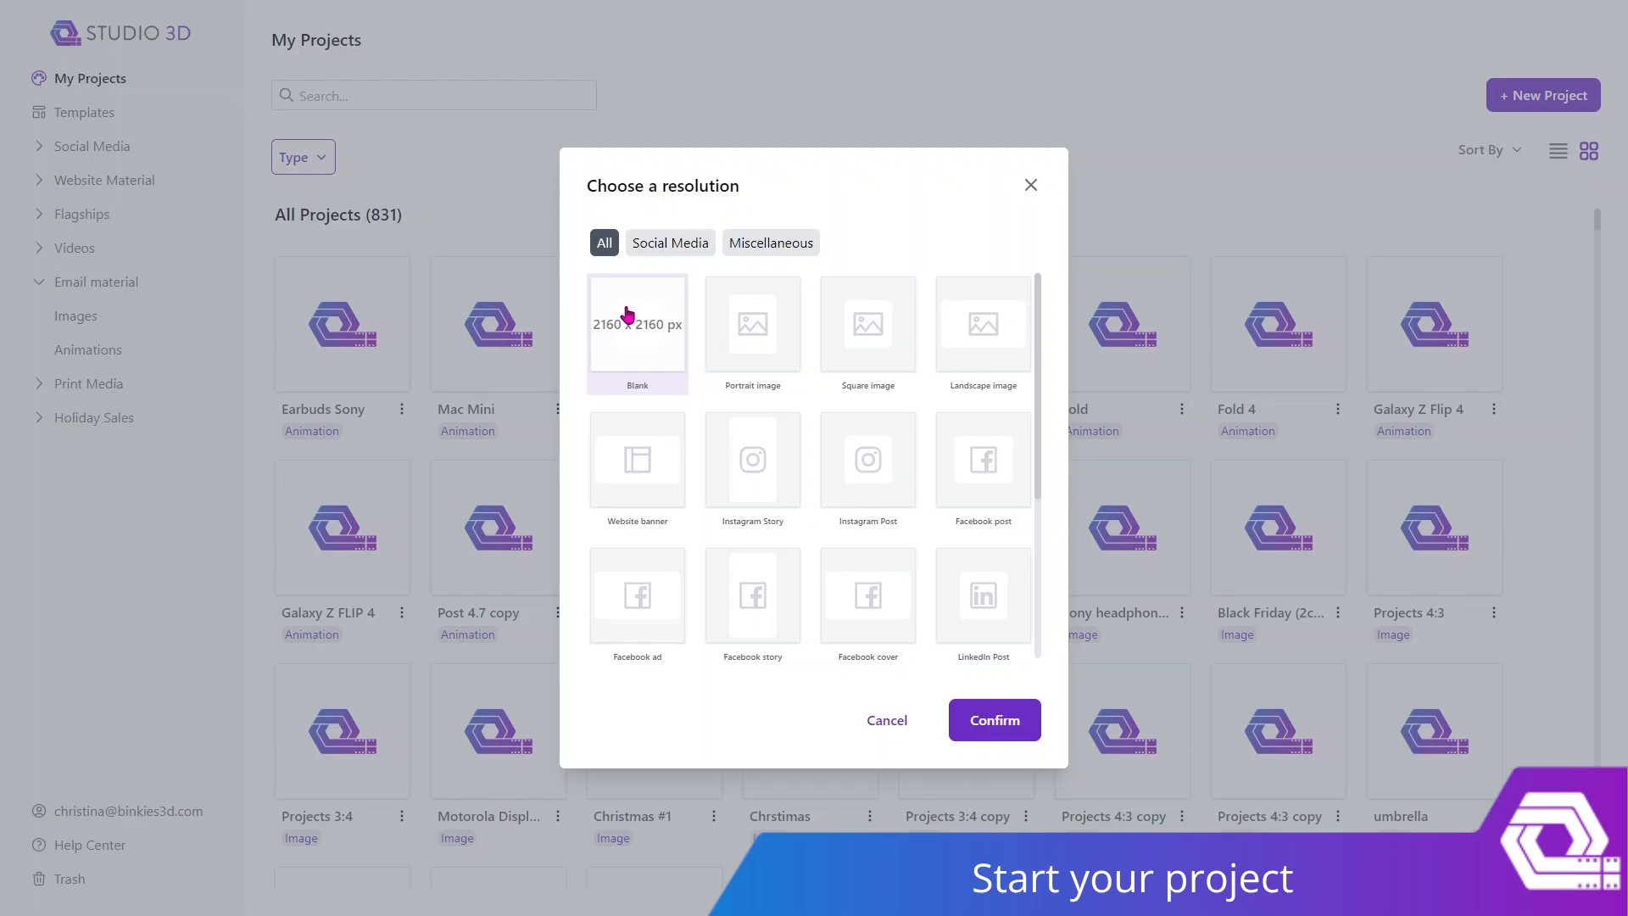
left_click(1000, 720)
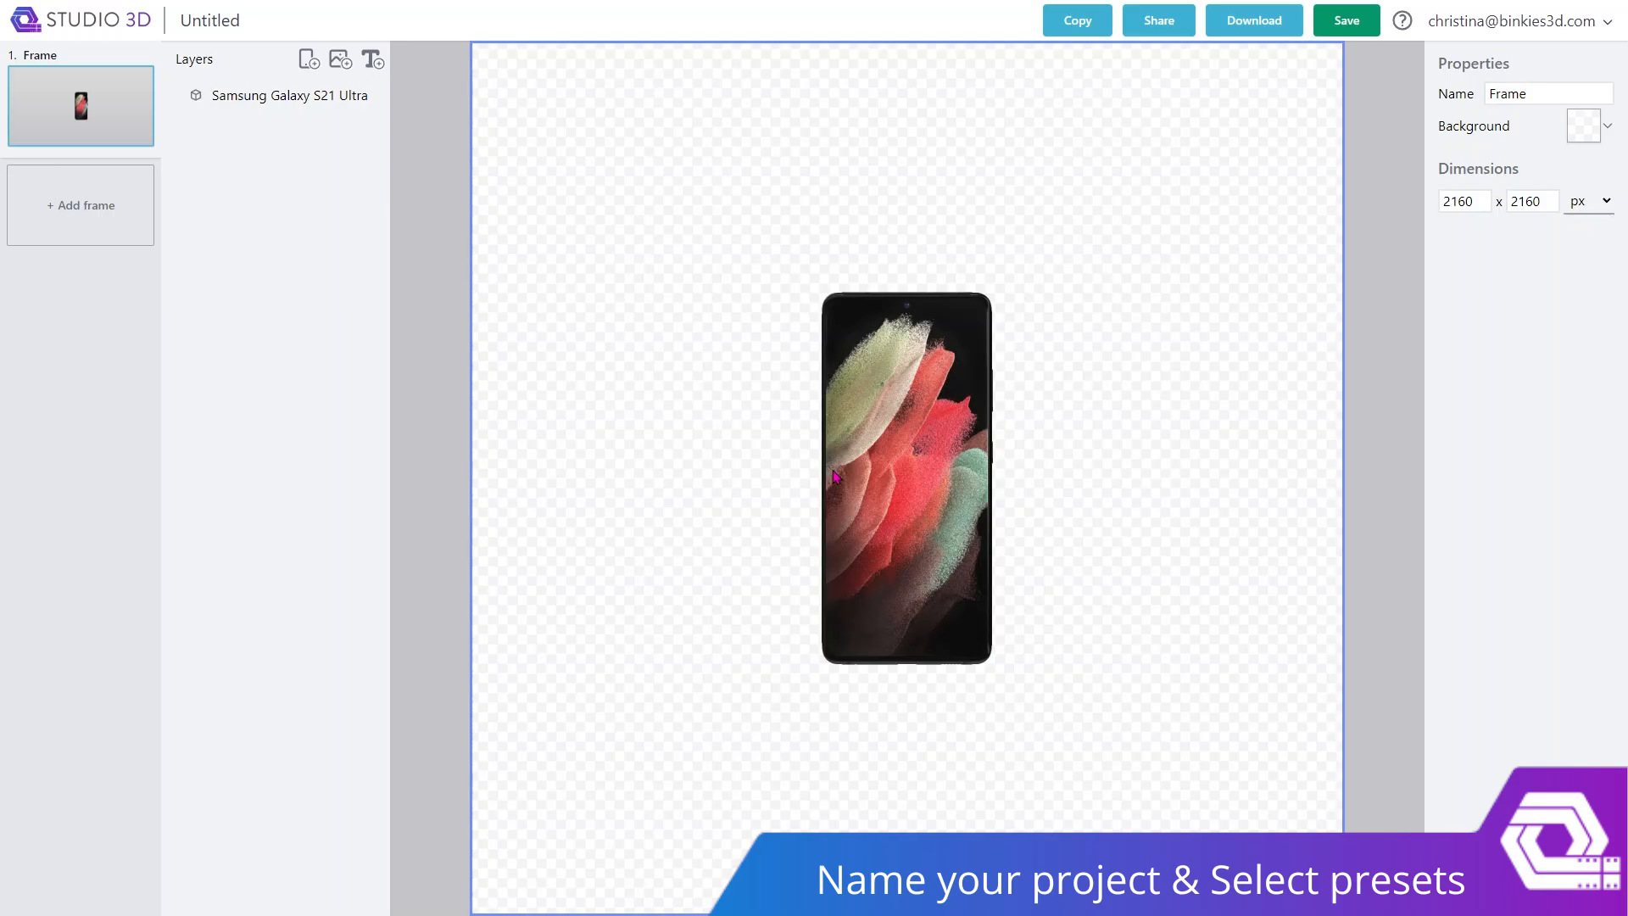
Name the project "Full body emaill".
left_click(290, 18)
type("Full body")
type("emaill")
Set the frame's width to 900 px and its background to white (#ffffff) at opacity 1.
double_click(1459, 205)
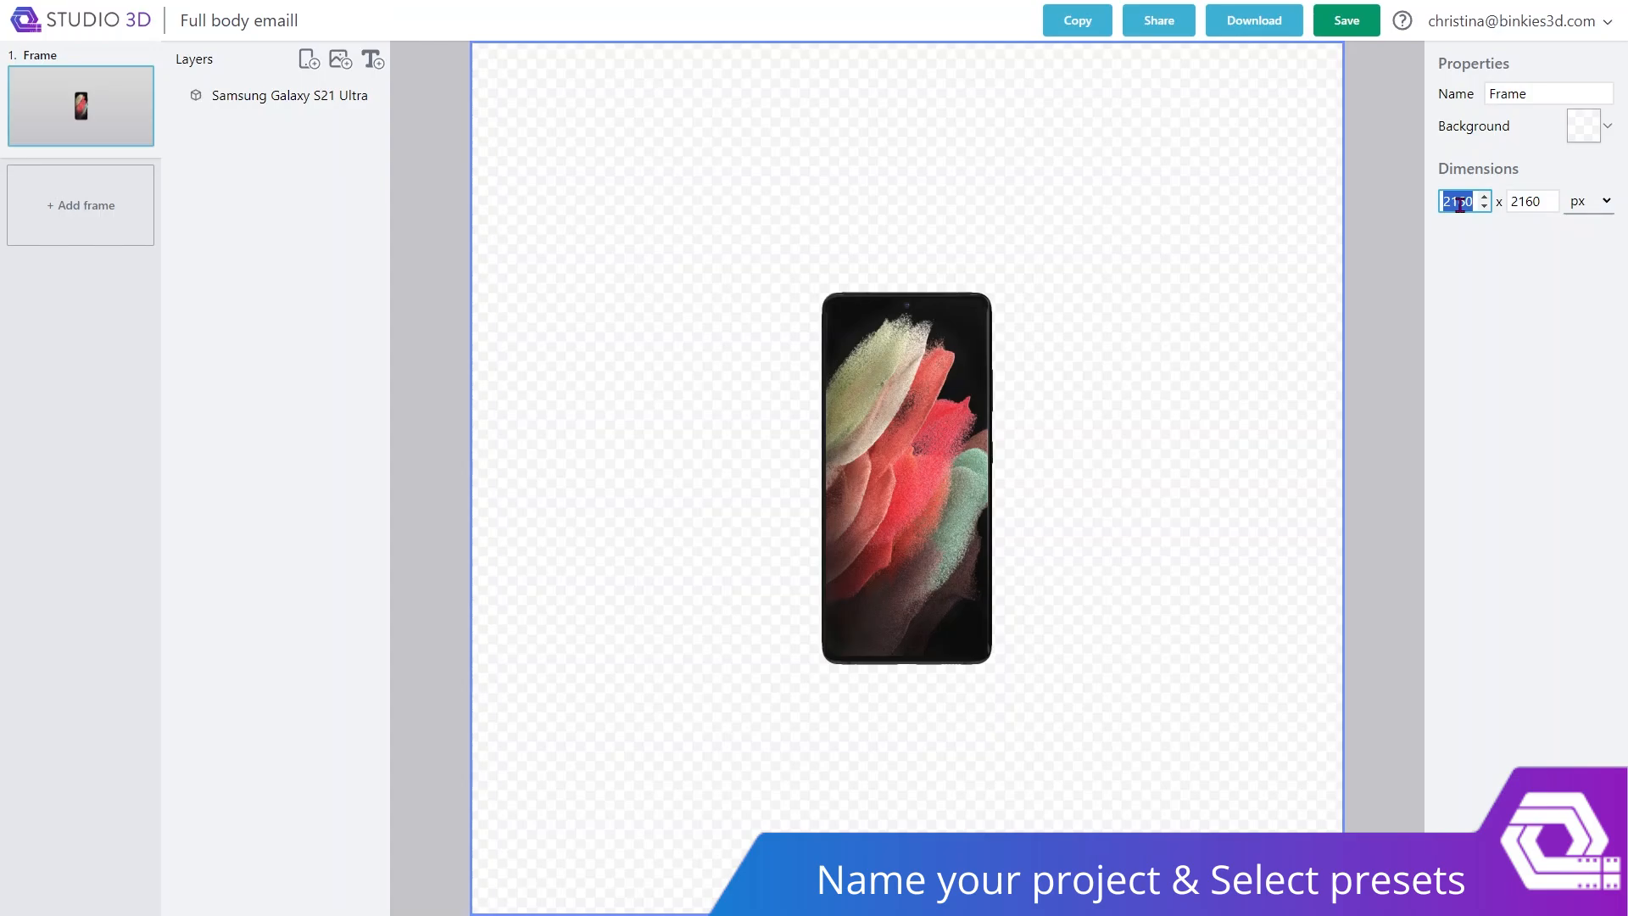
type("900")
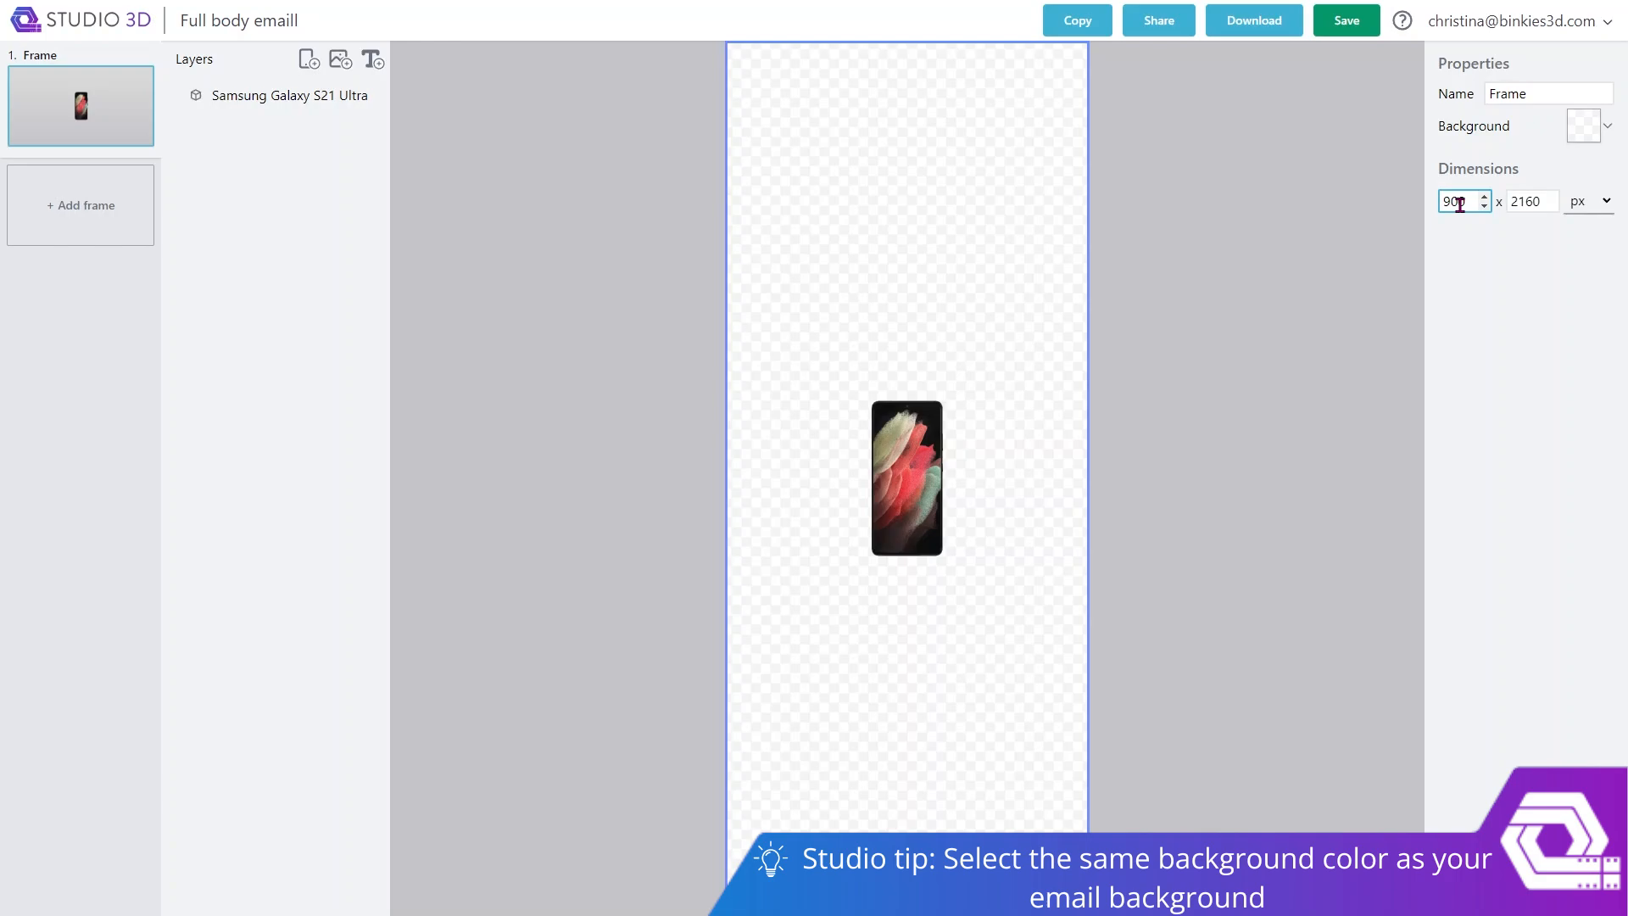
left_click(1070, 198)
left_click(1593, 138)
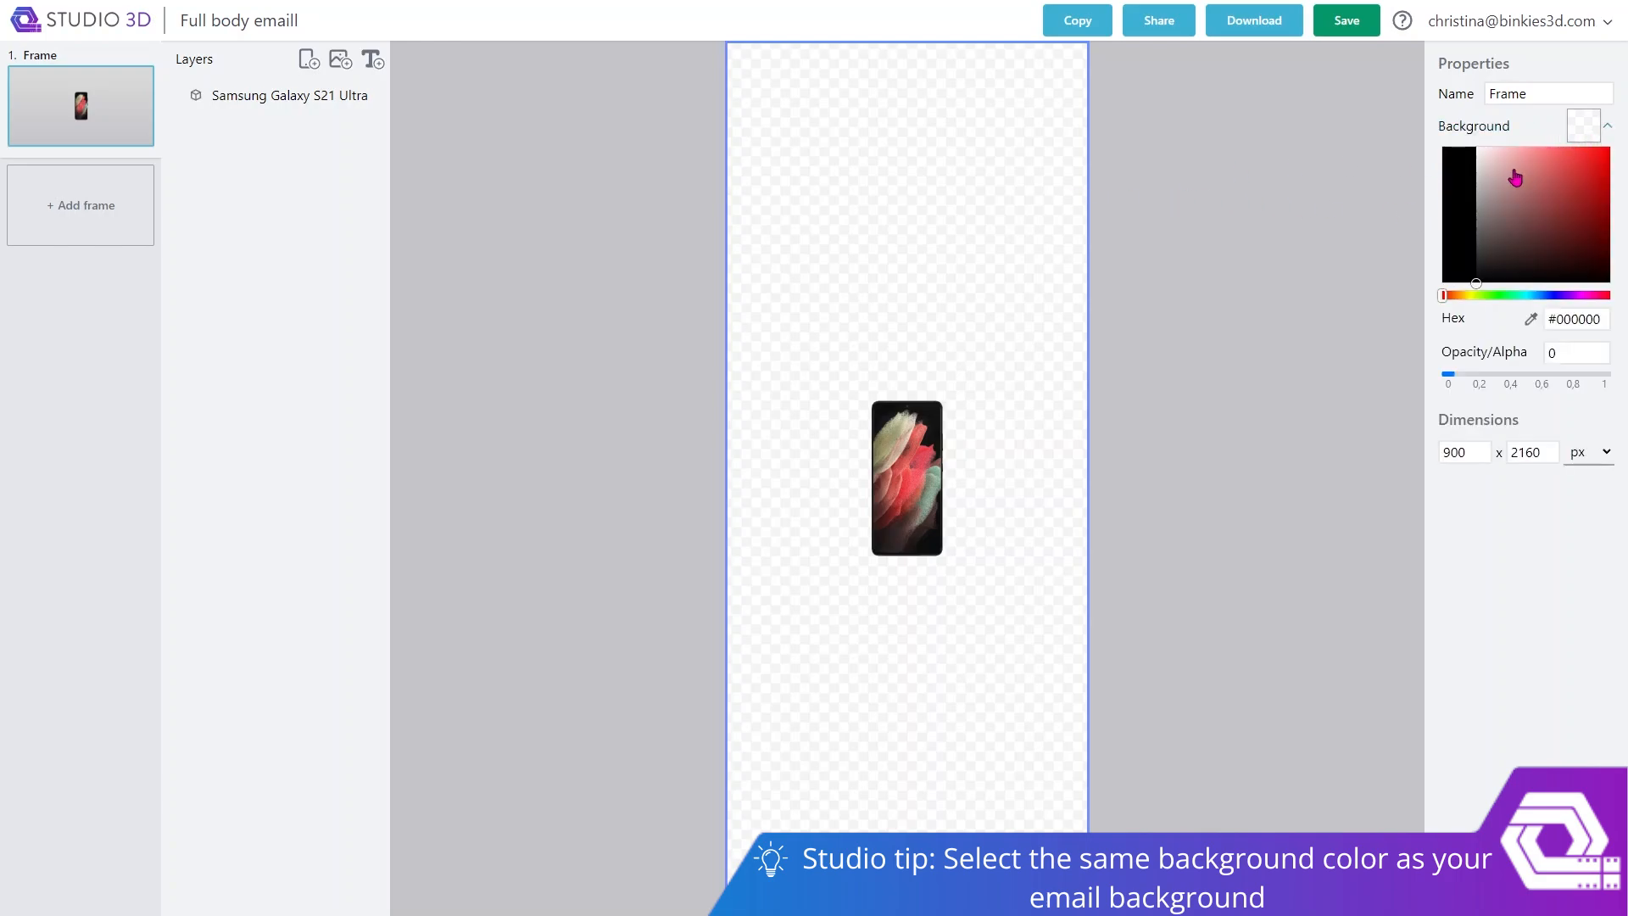
left_click_drag(1479, 287, 1447, 145)
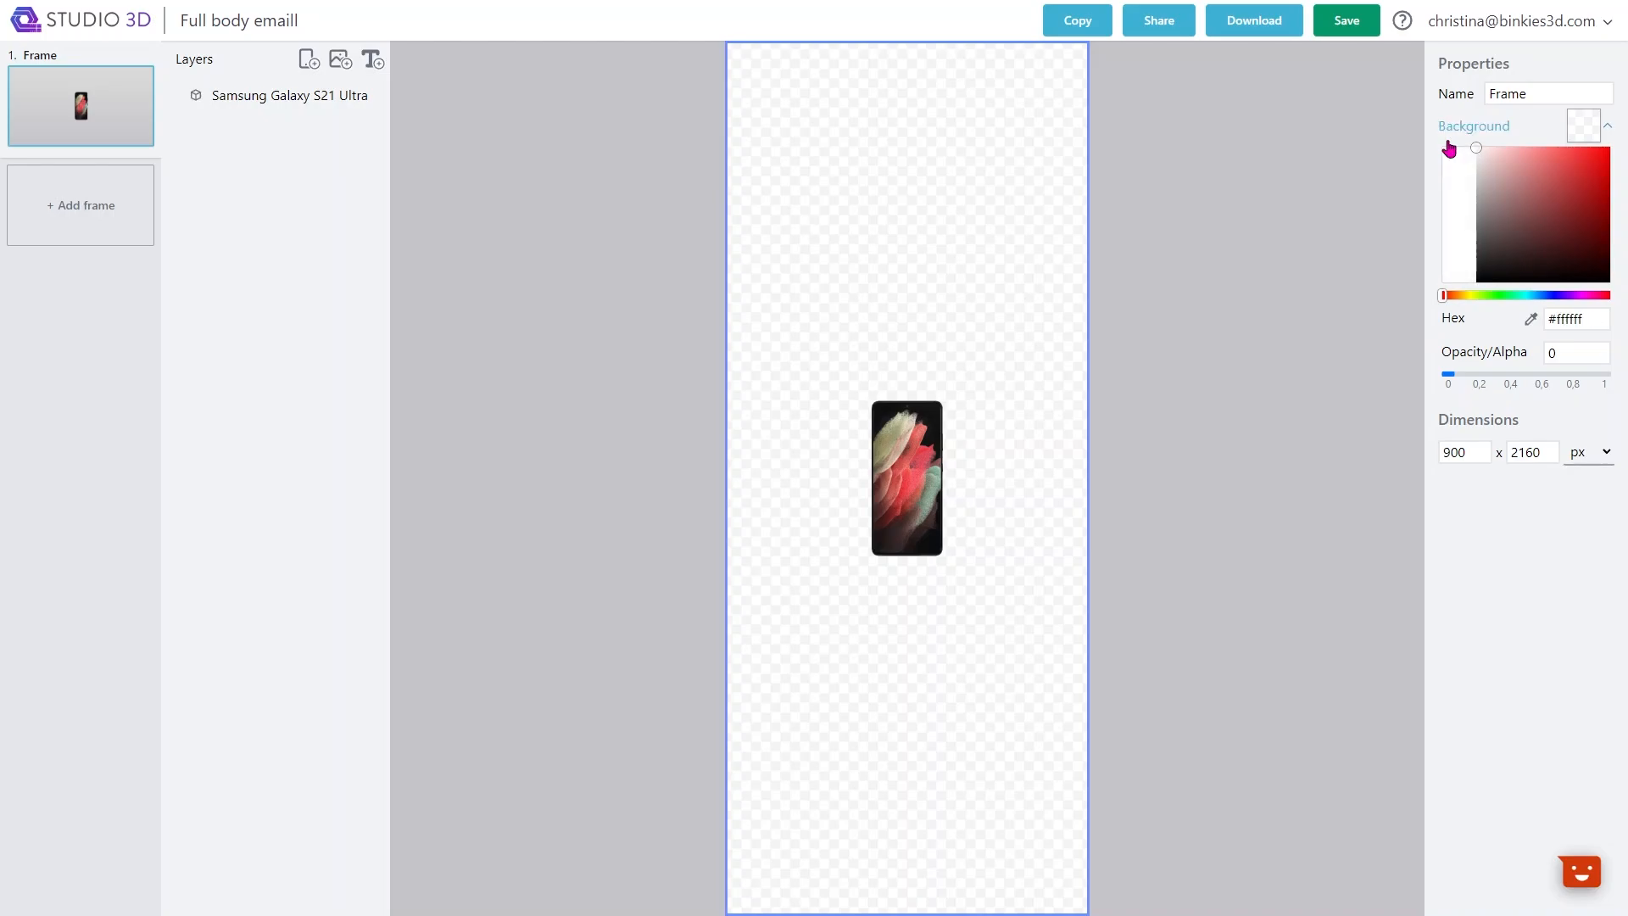
left_click_drag(1452, 378, 1626, 387)
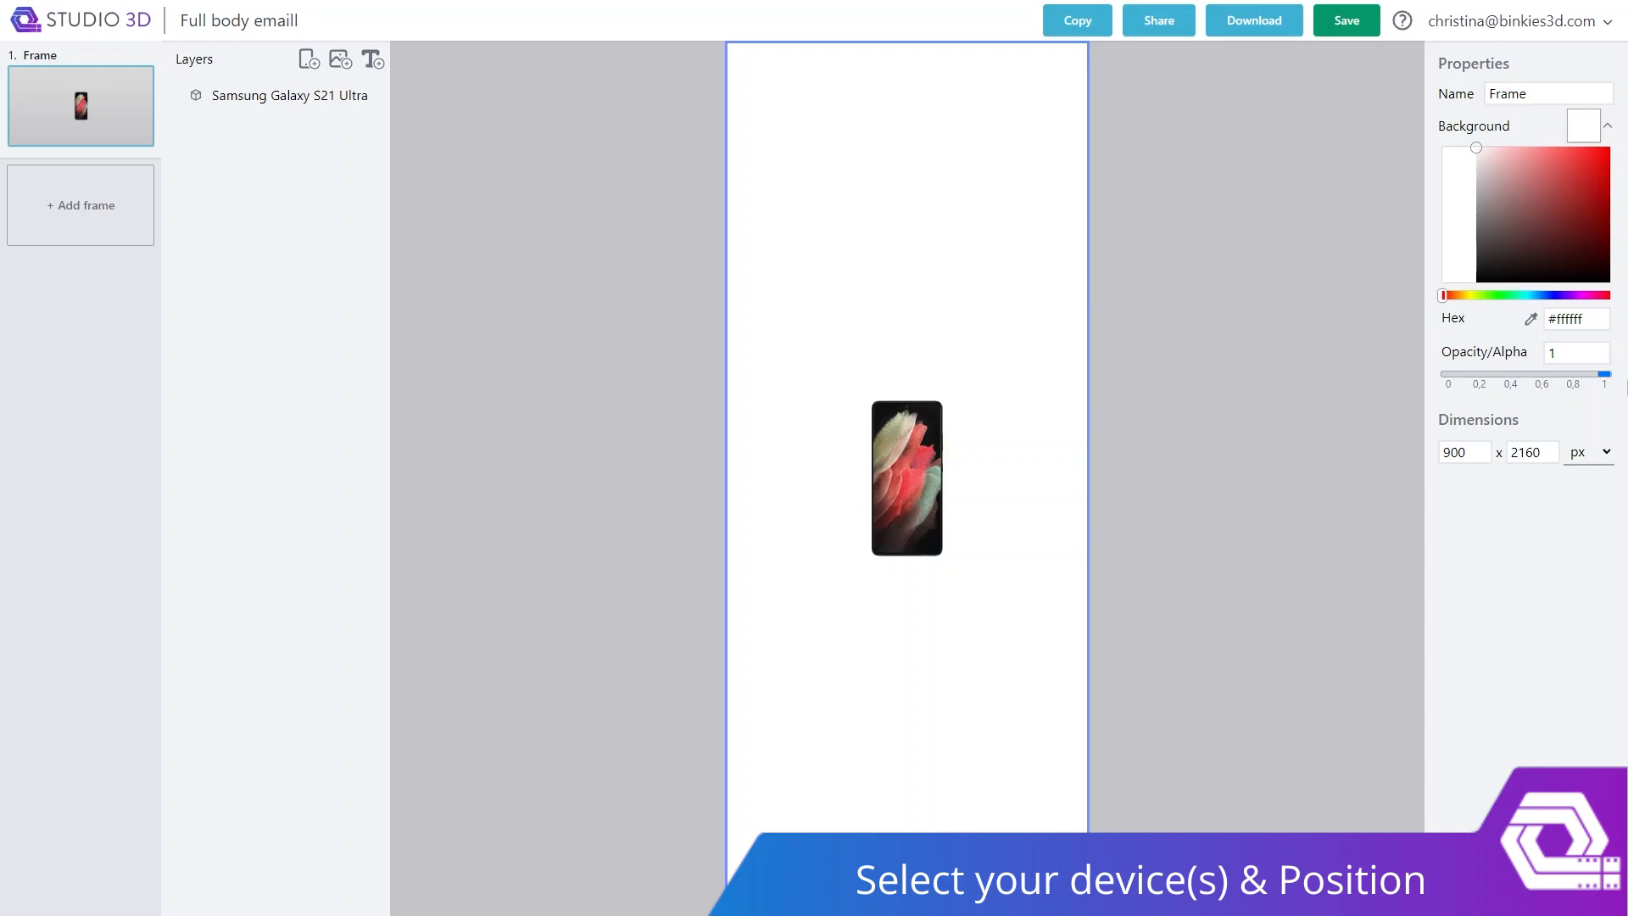
Replace the Samsung Galaxy S21 Ultra model with the Oppo Reno12 Pro (Global) from the catalog.
left_click(926, 474)
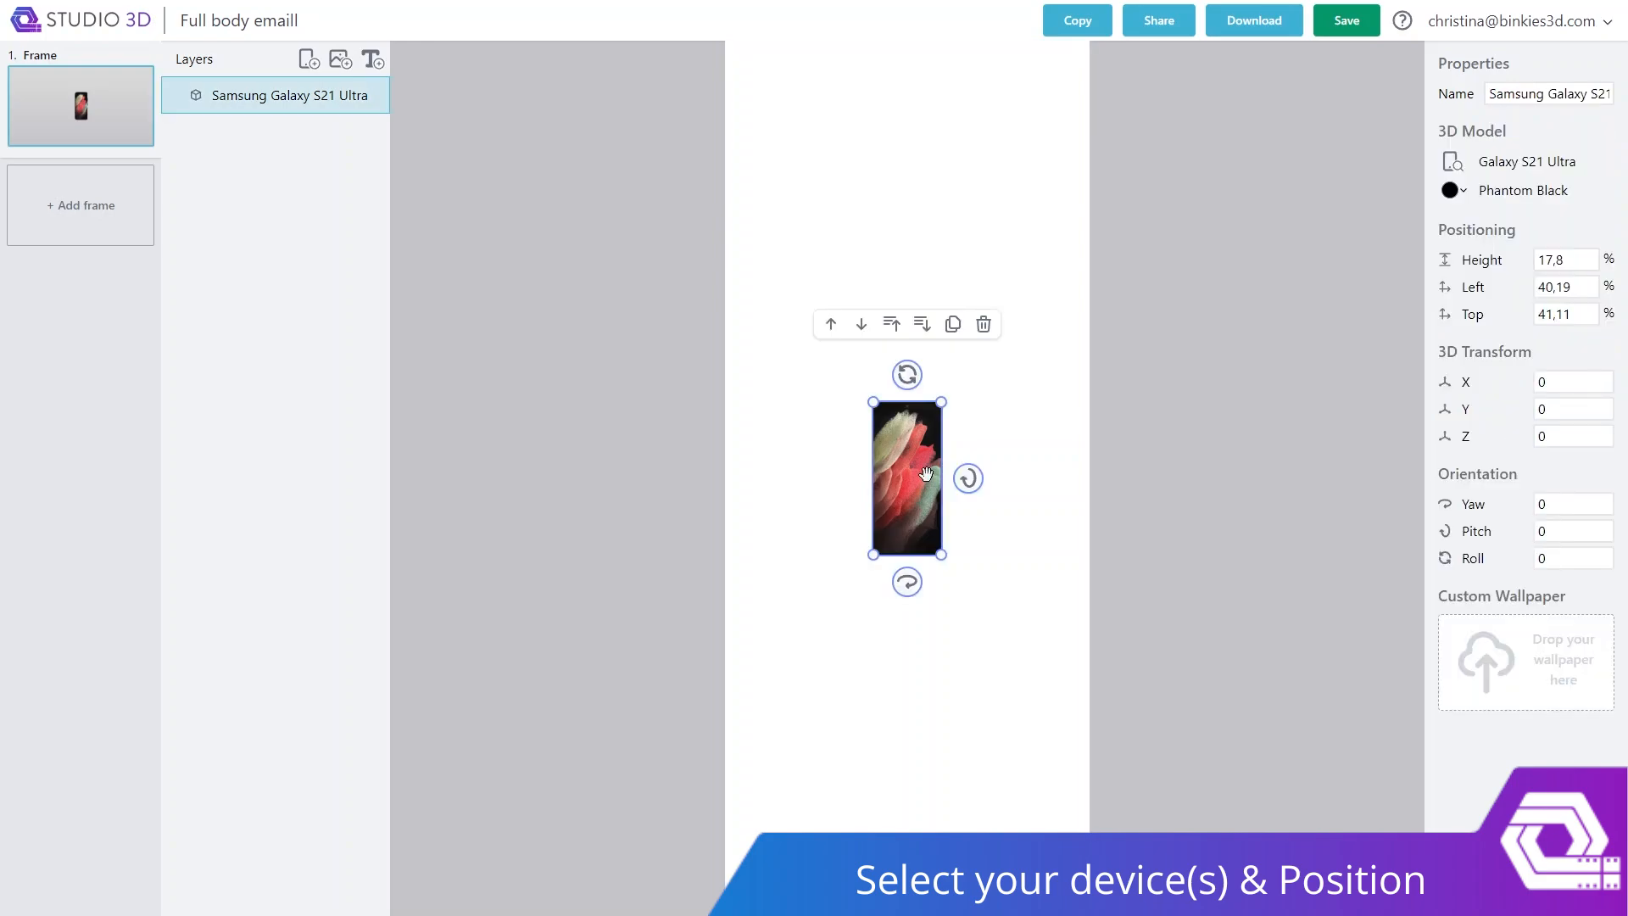
left_click(1488, 162)
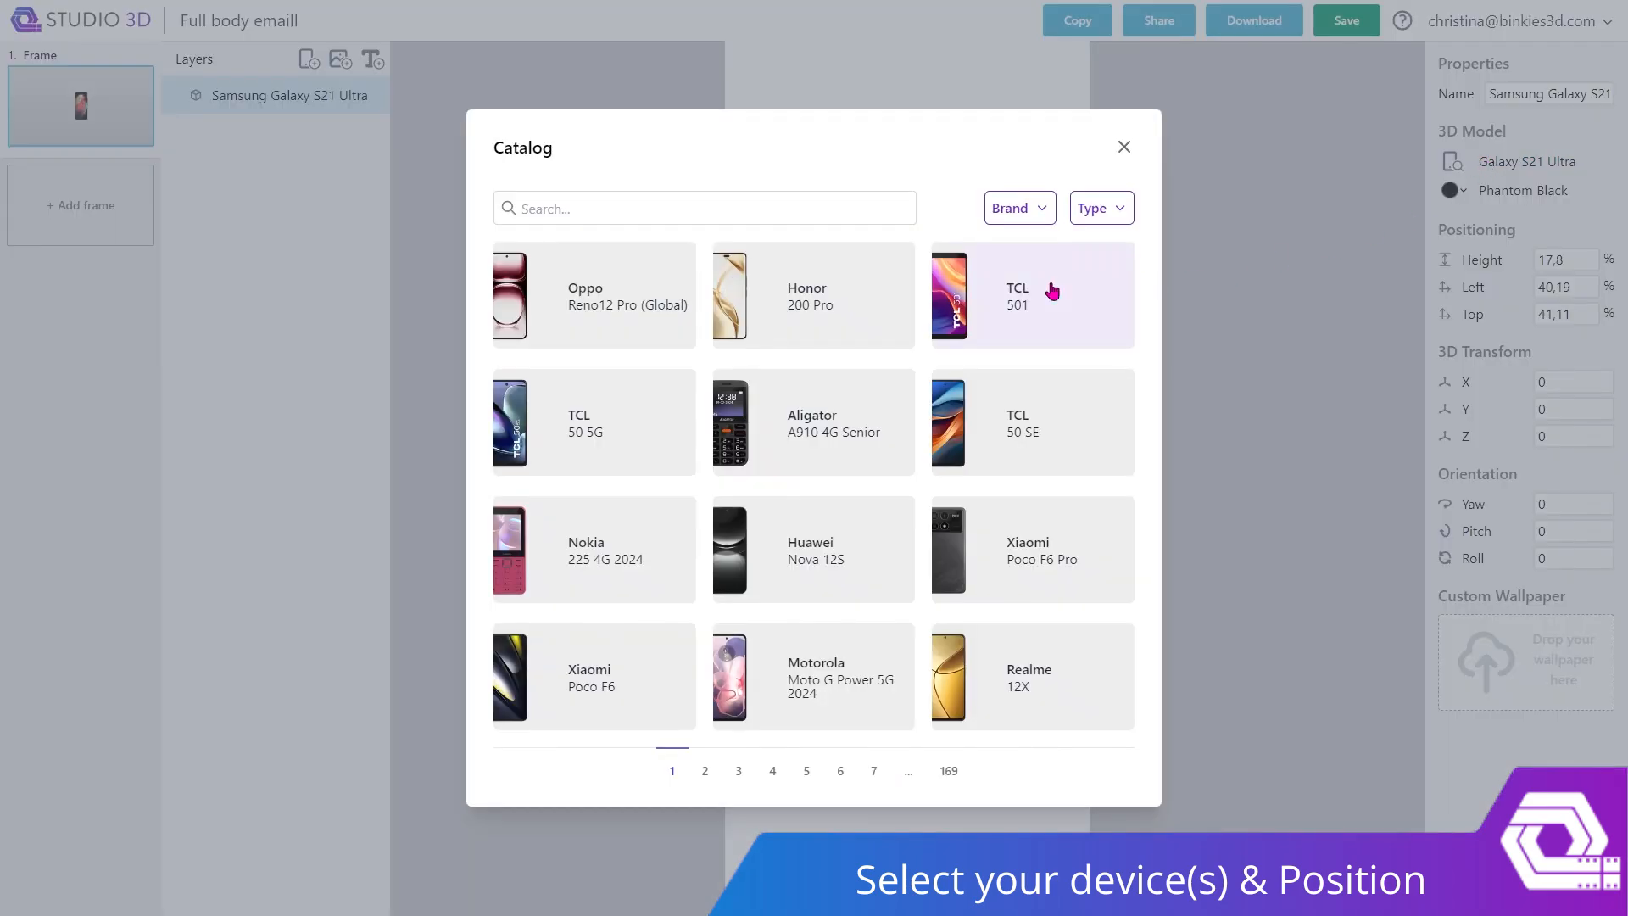
left_click(625, 318)
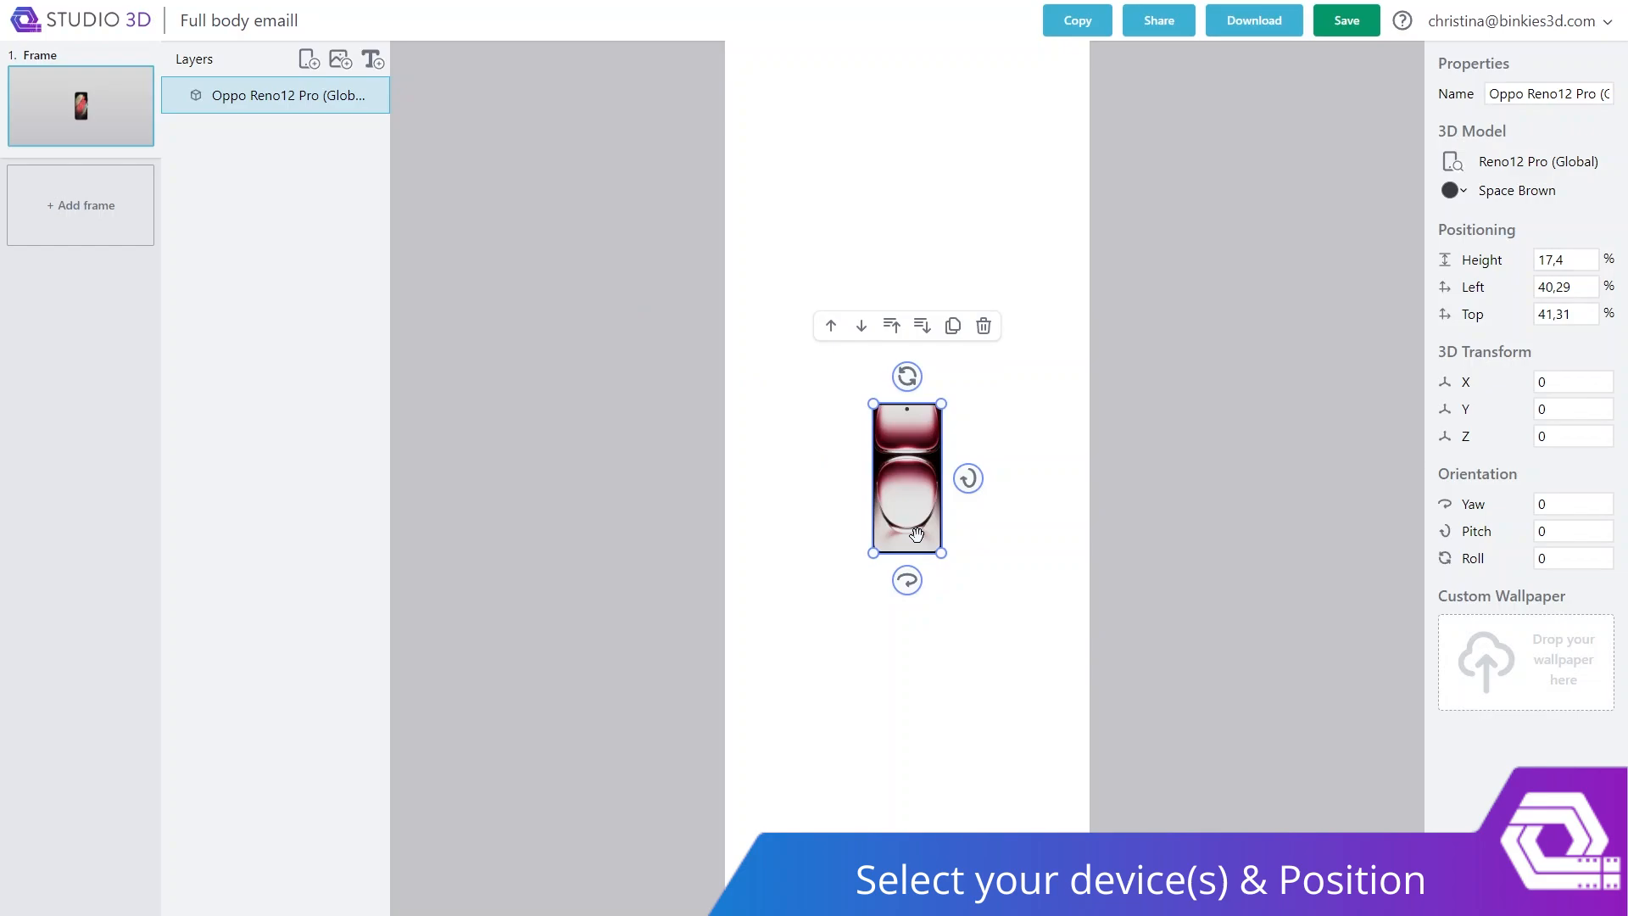
Place the phone in the frame's upper left area, enlarged to about 30% height and turned to a yaw of about 157 to show its back.
left_click_drag(914, 532, 869, 344)
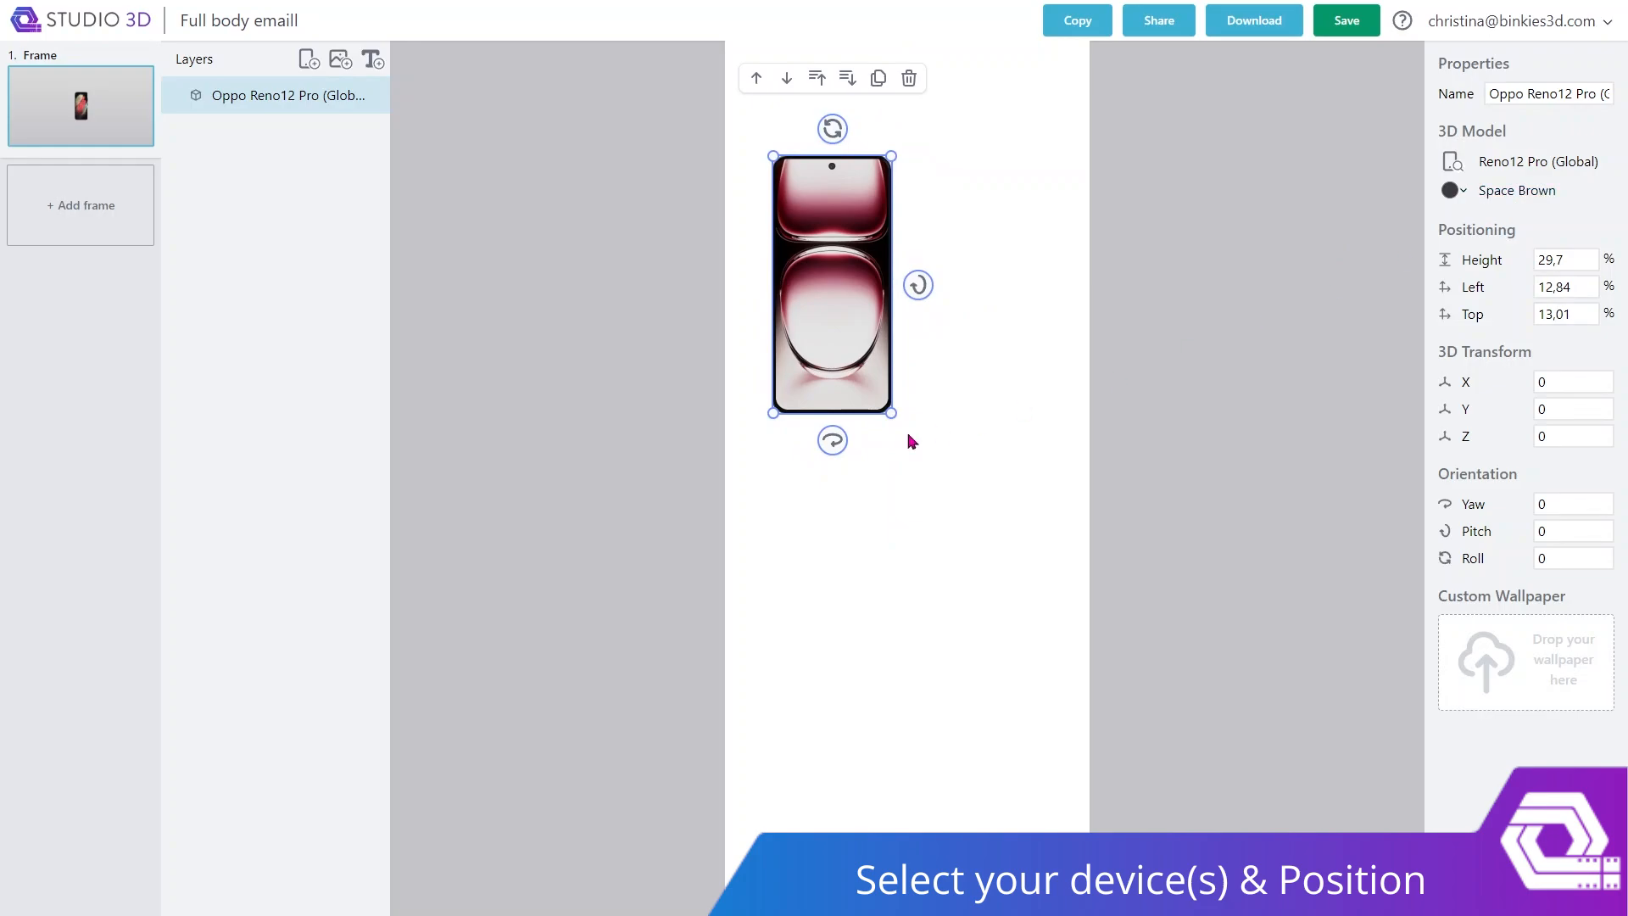
left_click_drag(836, 442, 1315, 449)
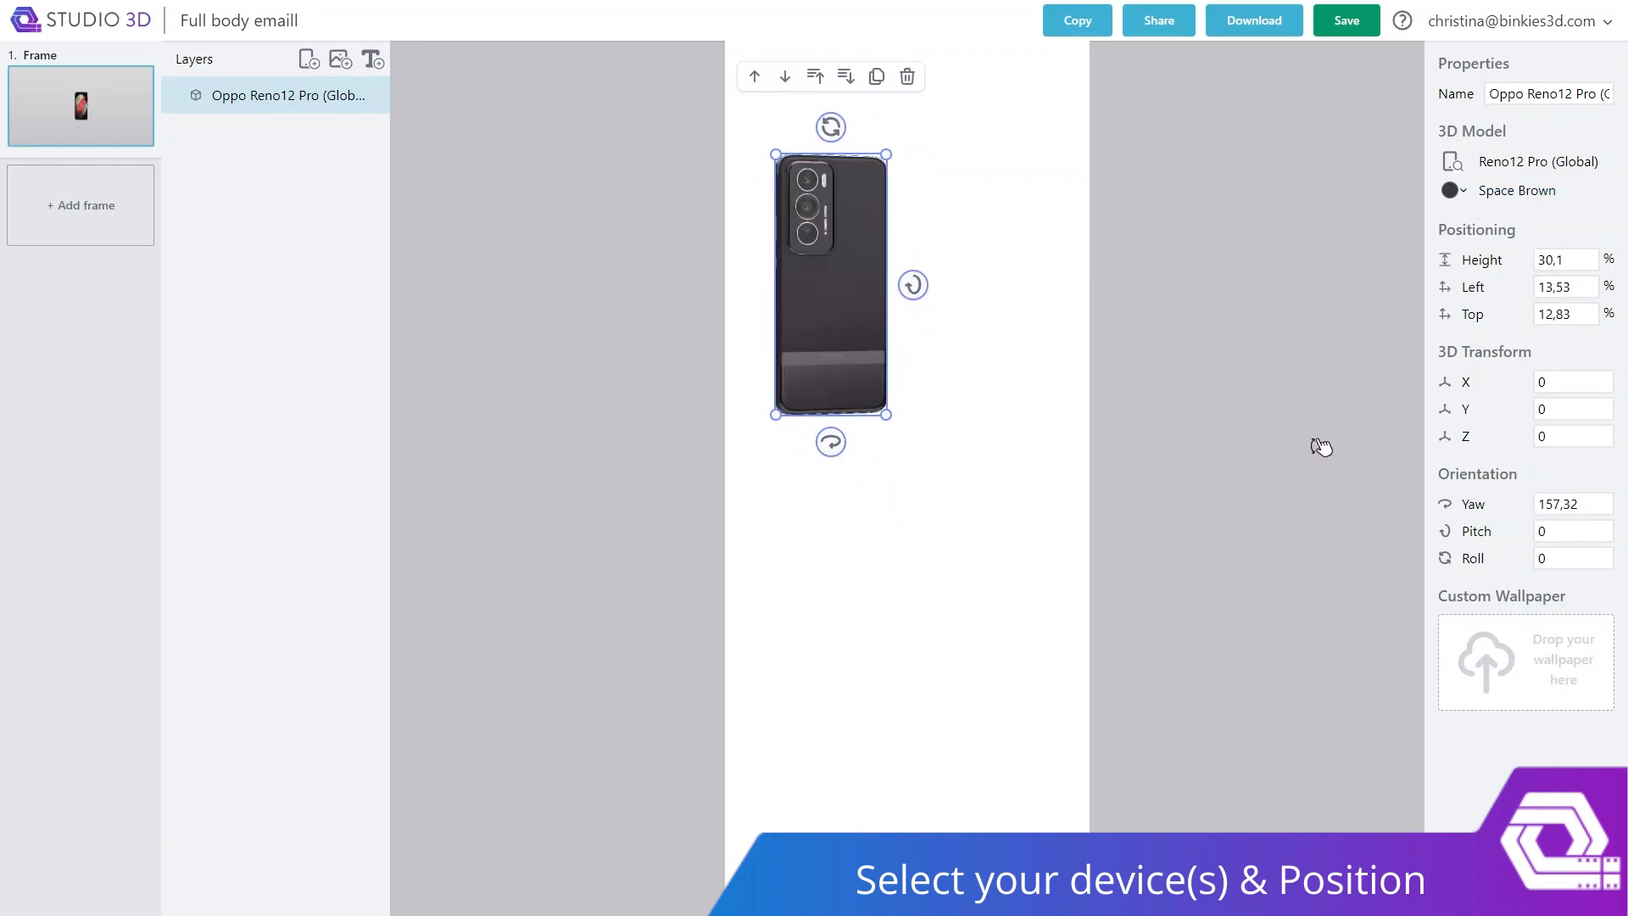
left_click_drag(845, 391, 831, 393)
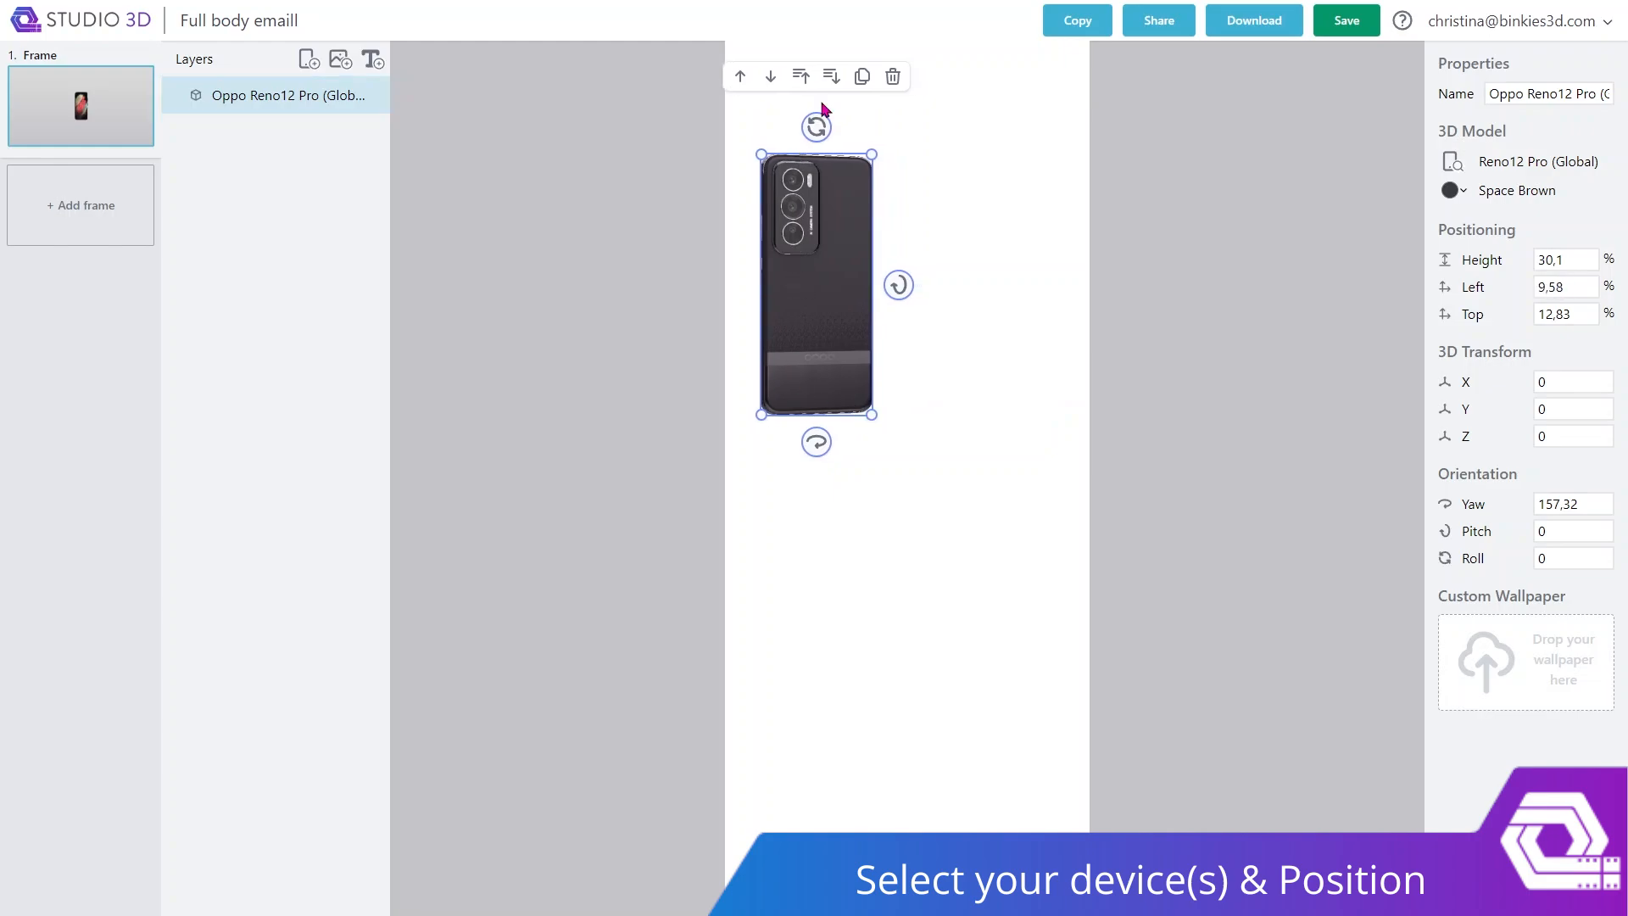
Duplicate the phone and place the copy to the right, partly overlapping the original.
left_click(863, 76)
left_click(846, 325)
left_click_drag(846, 325, 918, 318)
left_click(871, 448)
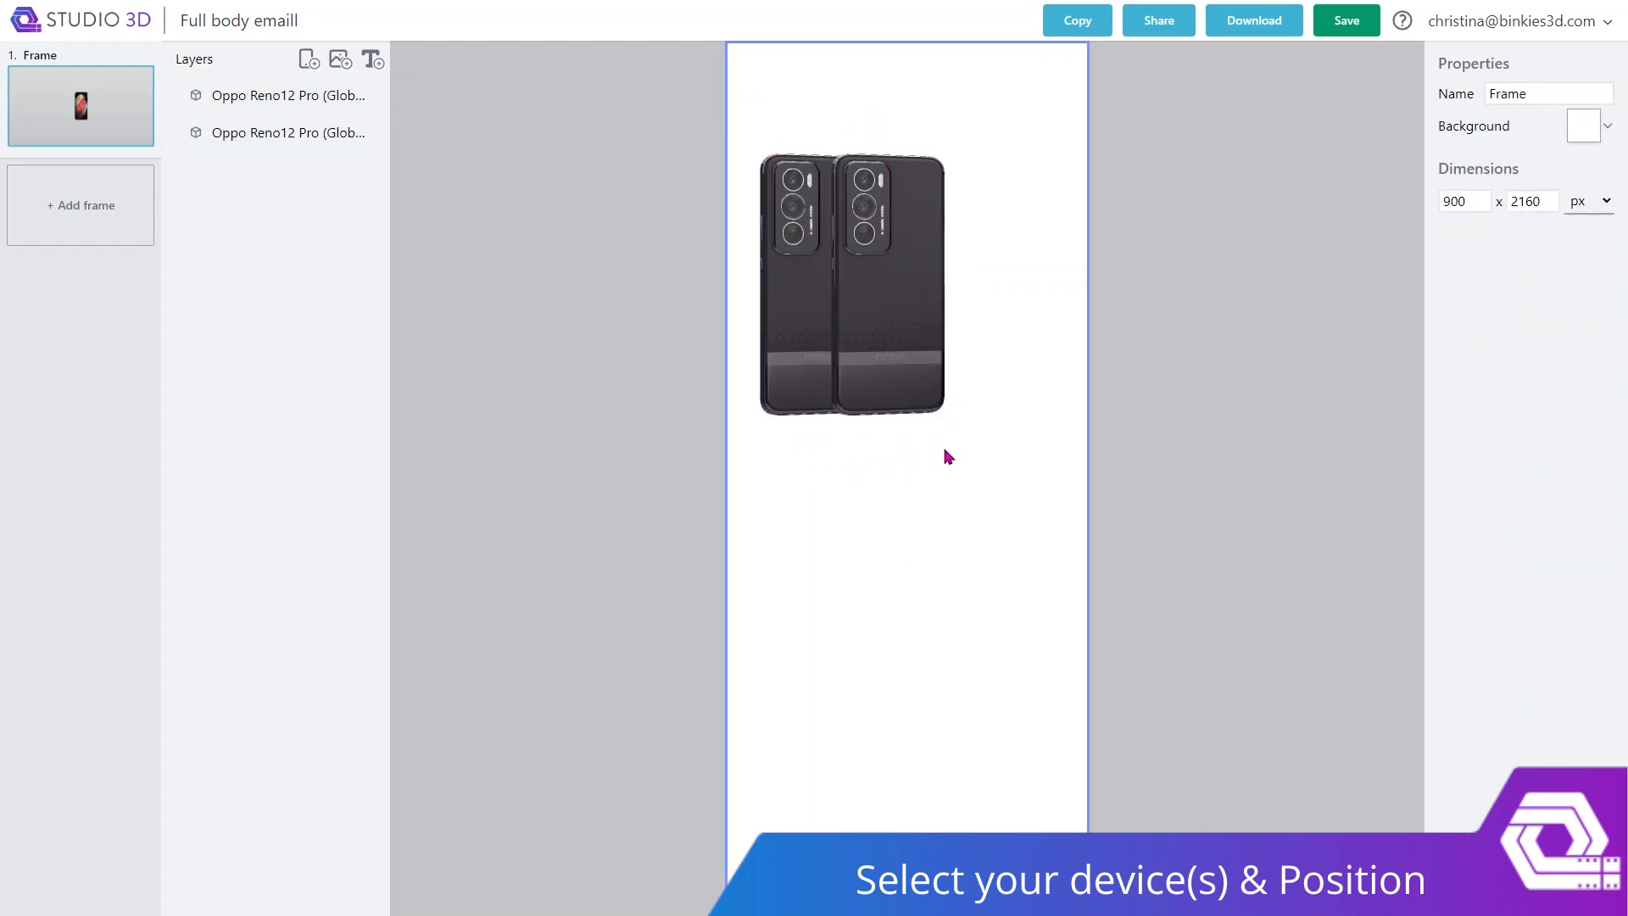
Turn the copied phone around so its front display faces the viewer, and fine-tune its yaw and position.
left_click(914, 393)
left_click_drag(899, 442, 1297, 301)
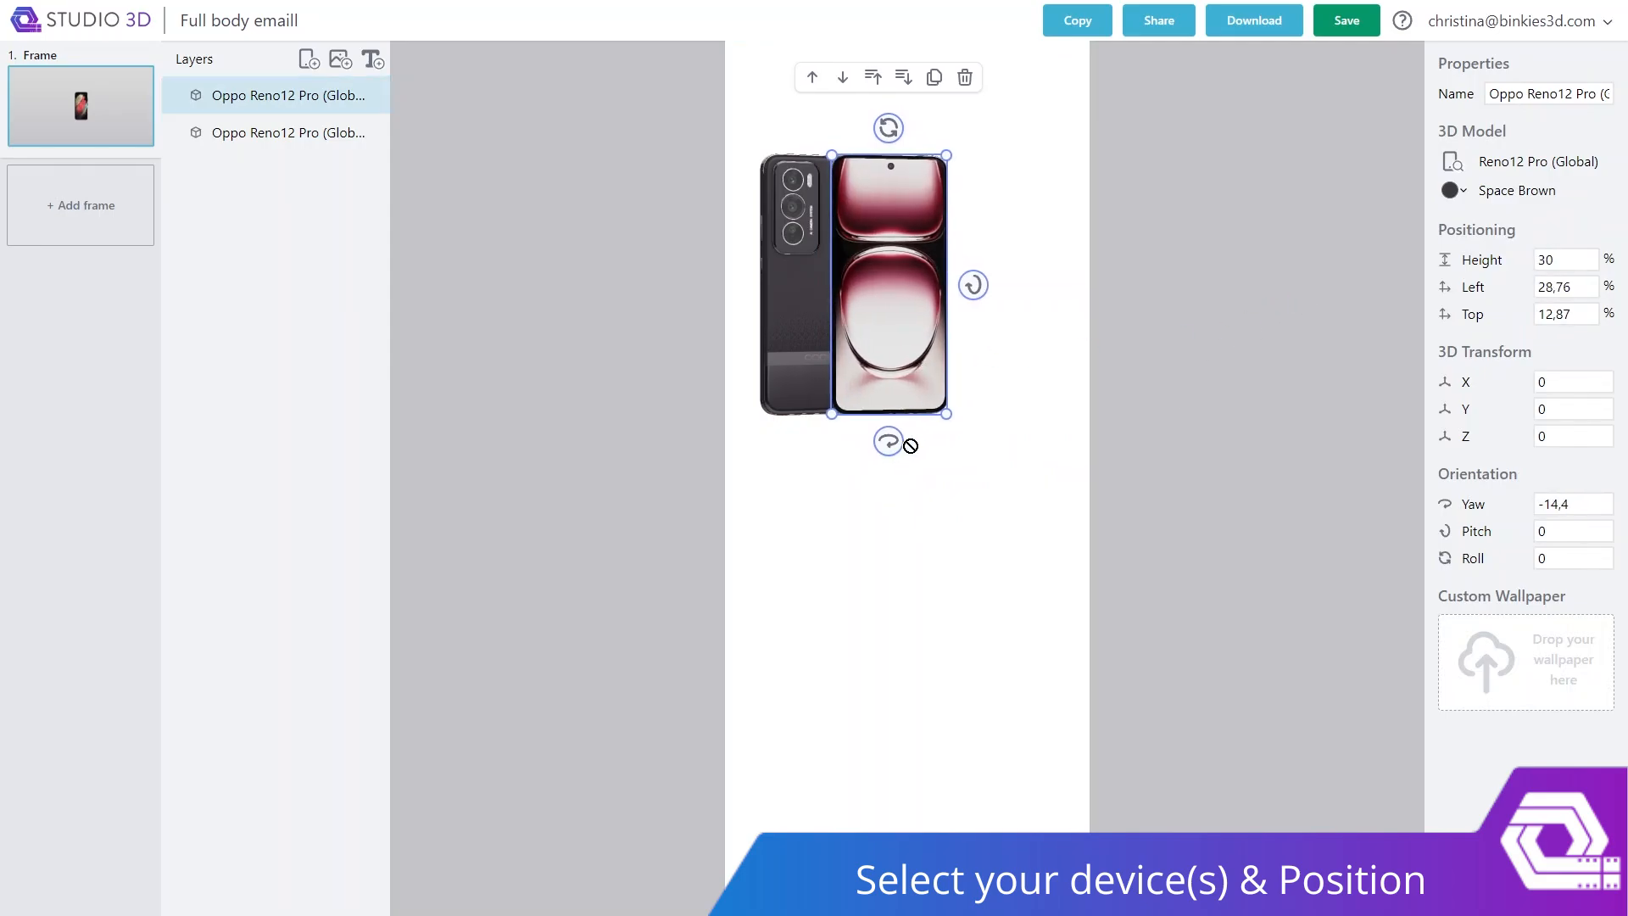
left_click_drag(890, 442, 937, 455)
left_click(936, 454)
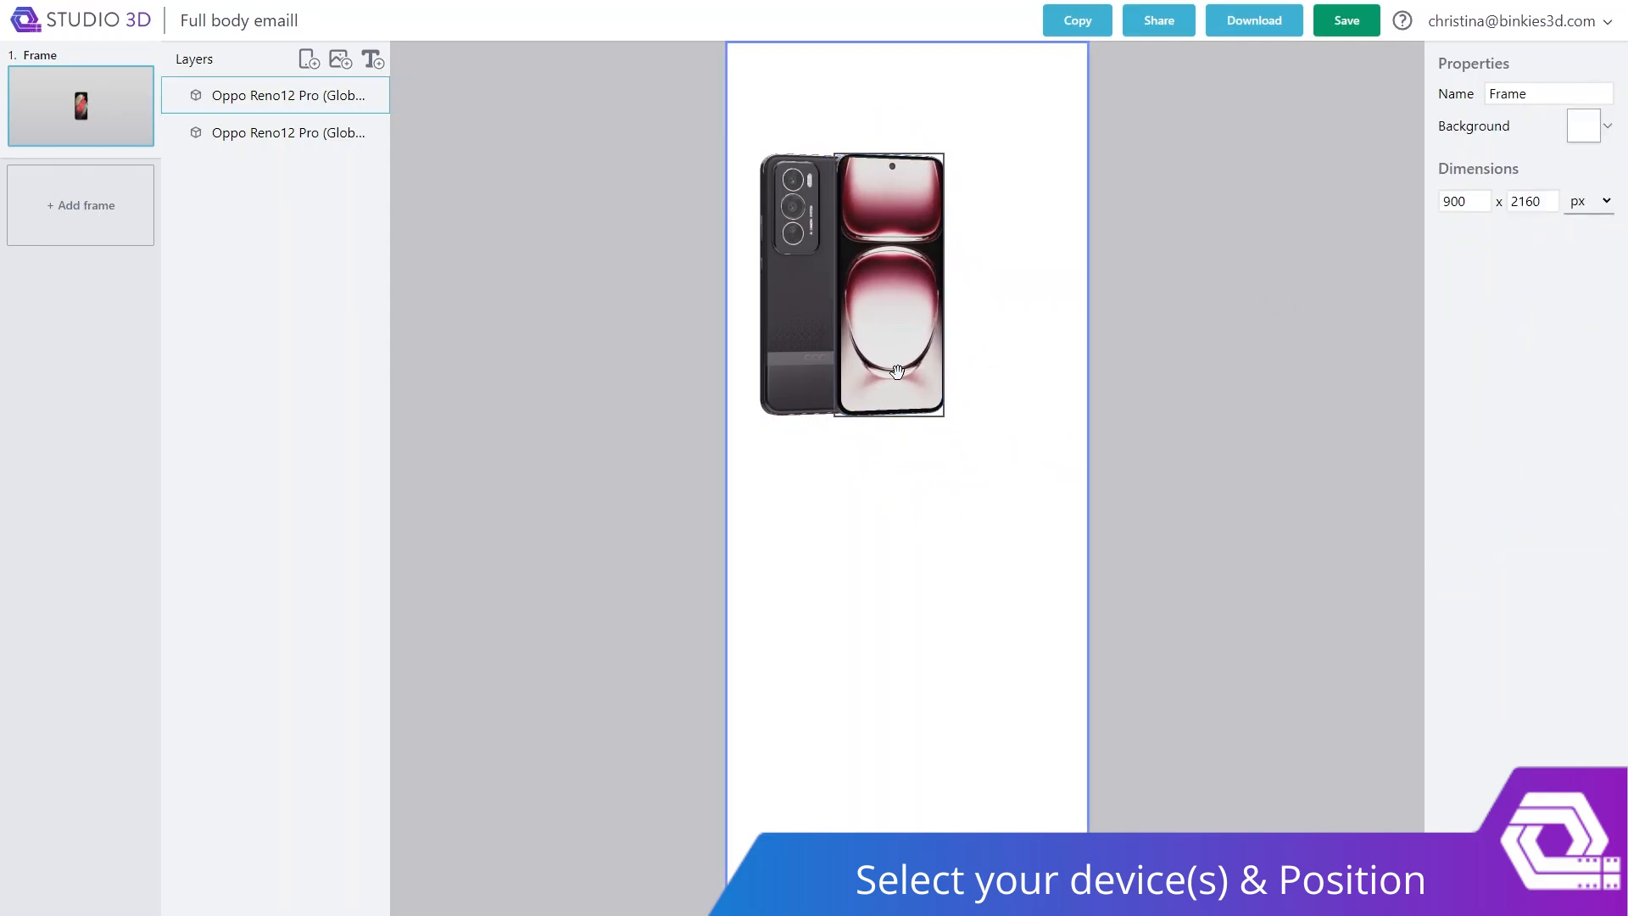
left_click(891, 288)
left_click(952, 508)
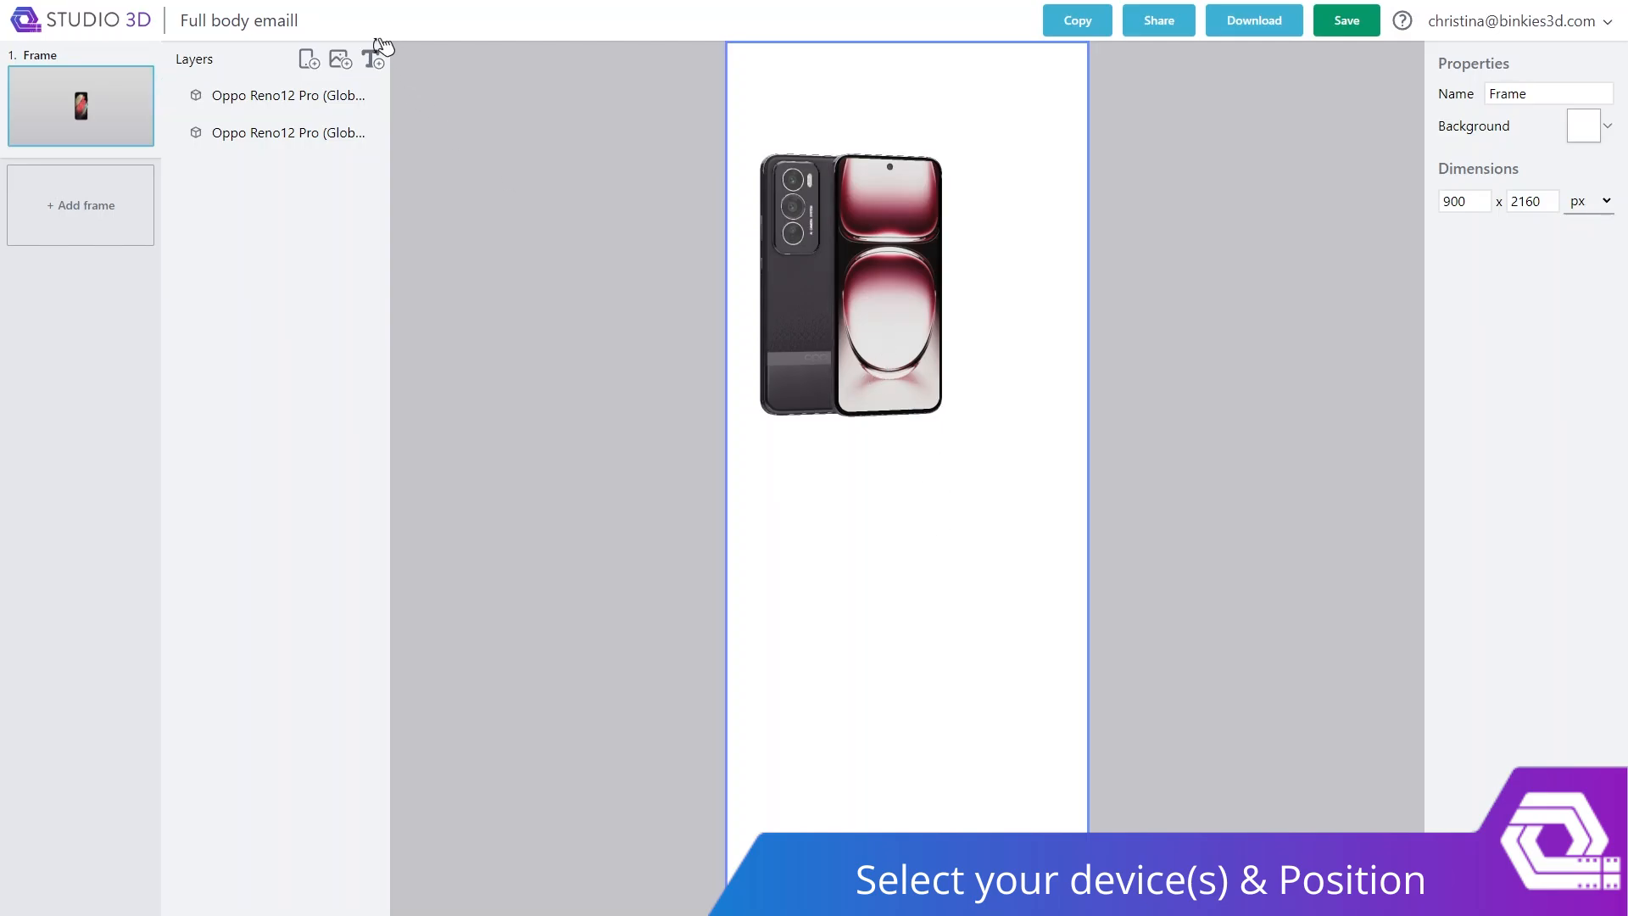
Add another 3D device and change its model to the Honor Watch 4, filtering the catalog by Wearables.
left_click(303, 59)
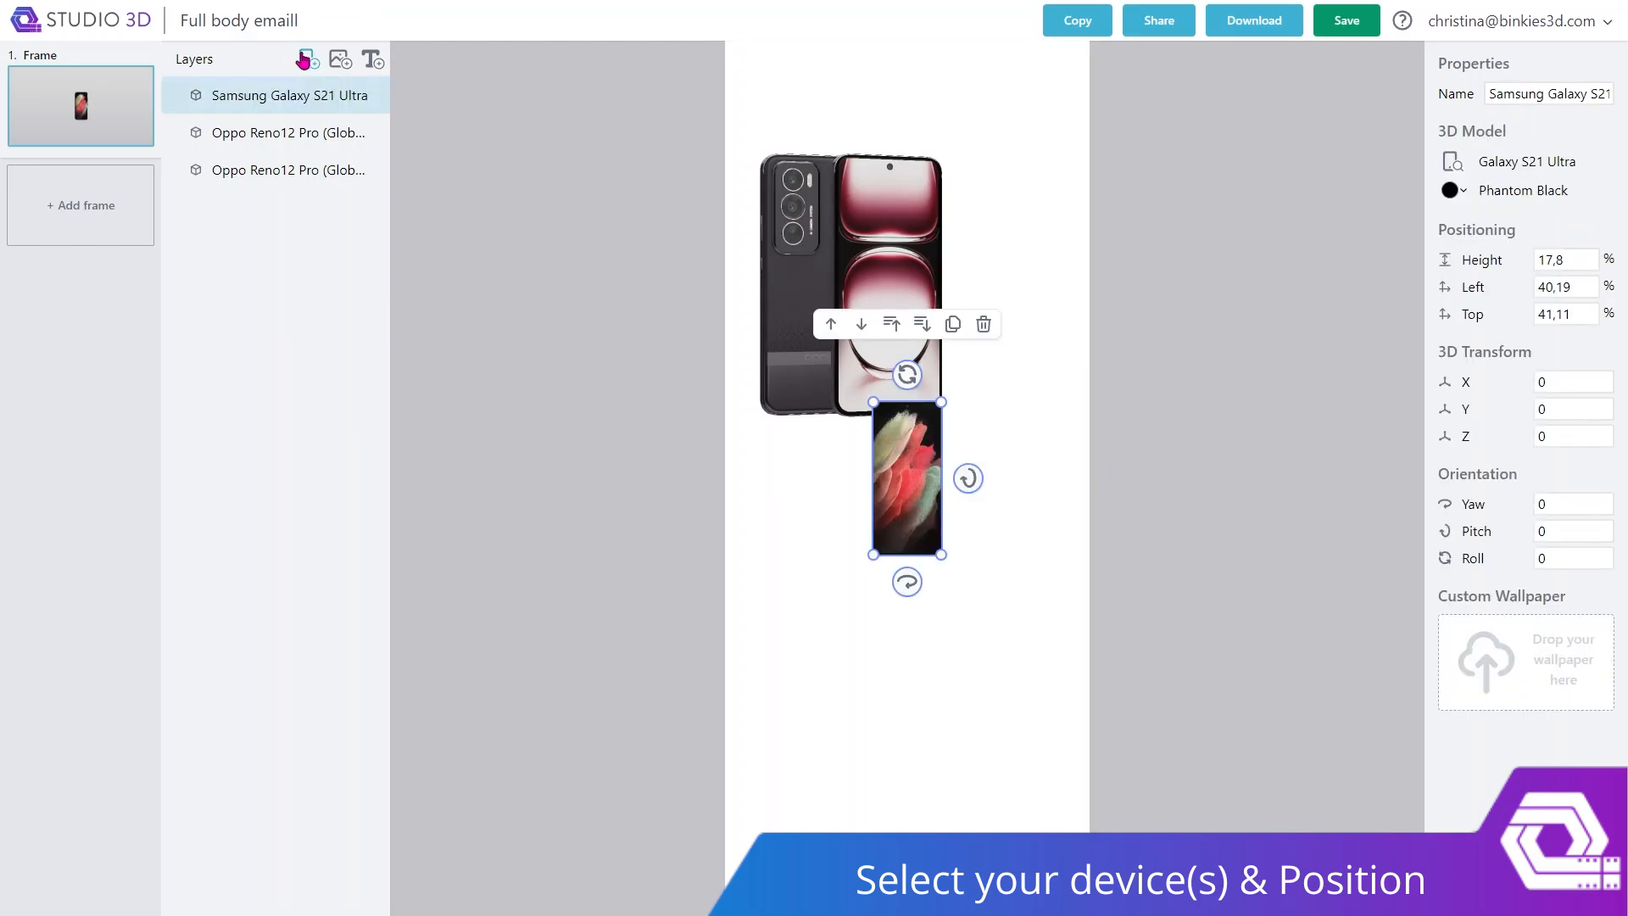
left_click(1516, 170)
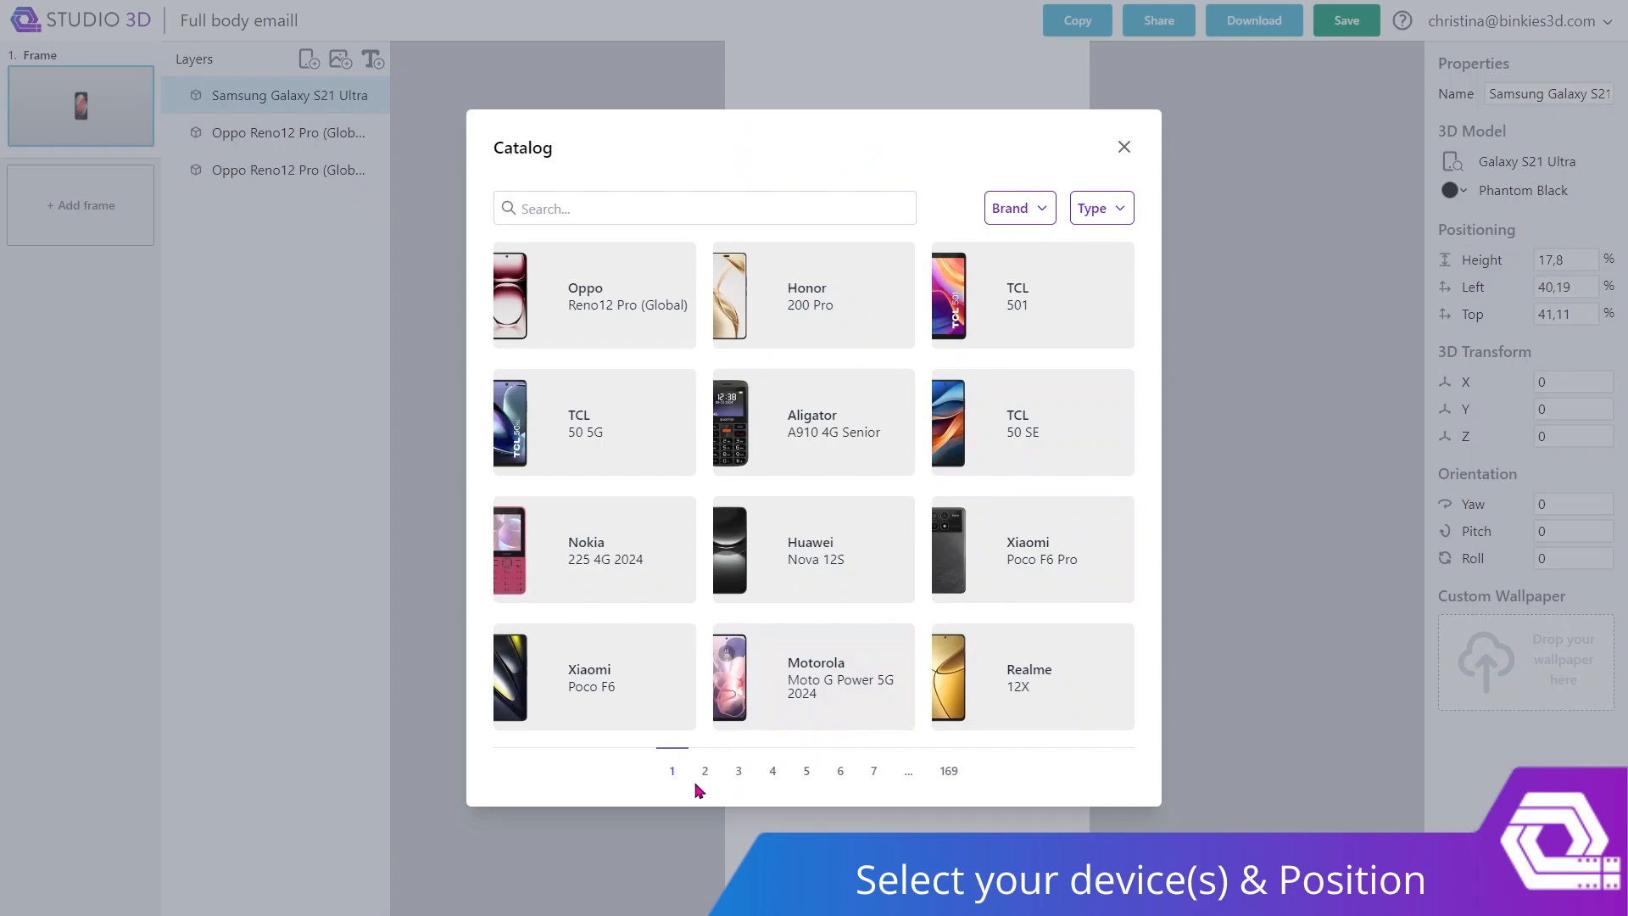
left_click(1036, 206)
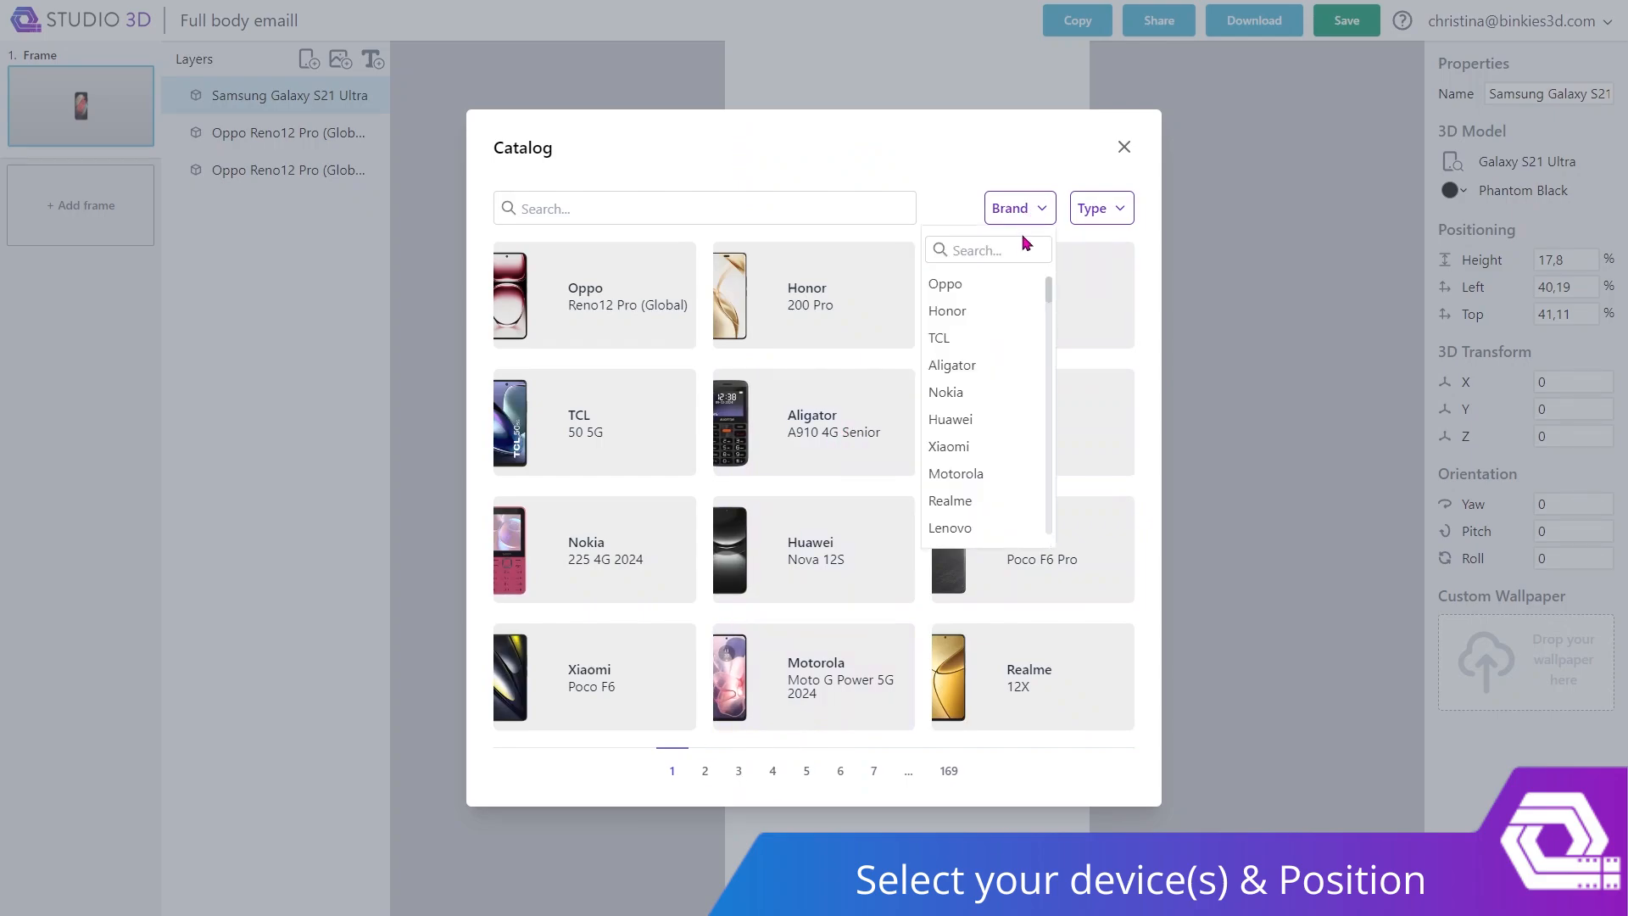
left_click(1106, 208)
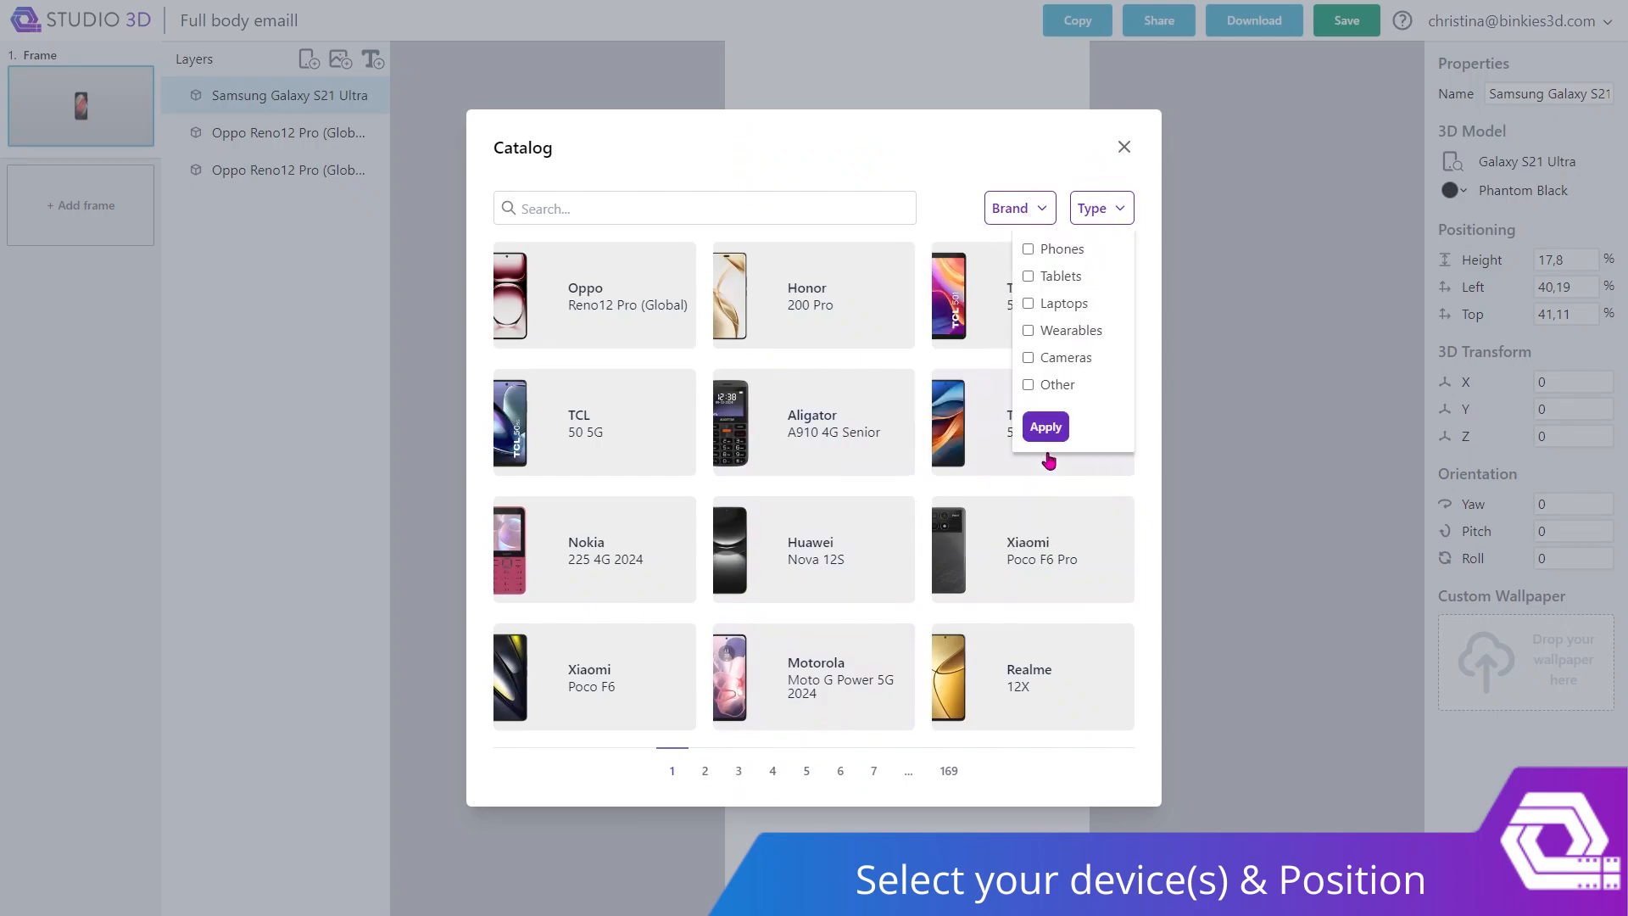
left_click(1068, 335)
left_click(1046, 428)
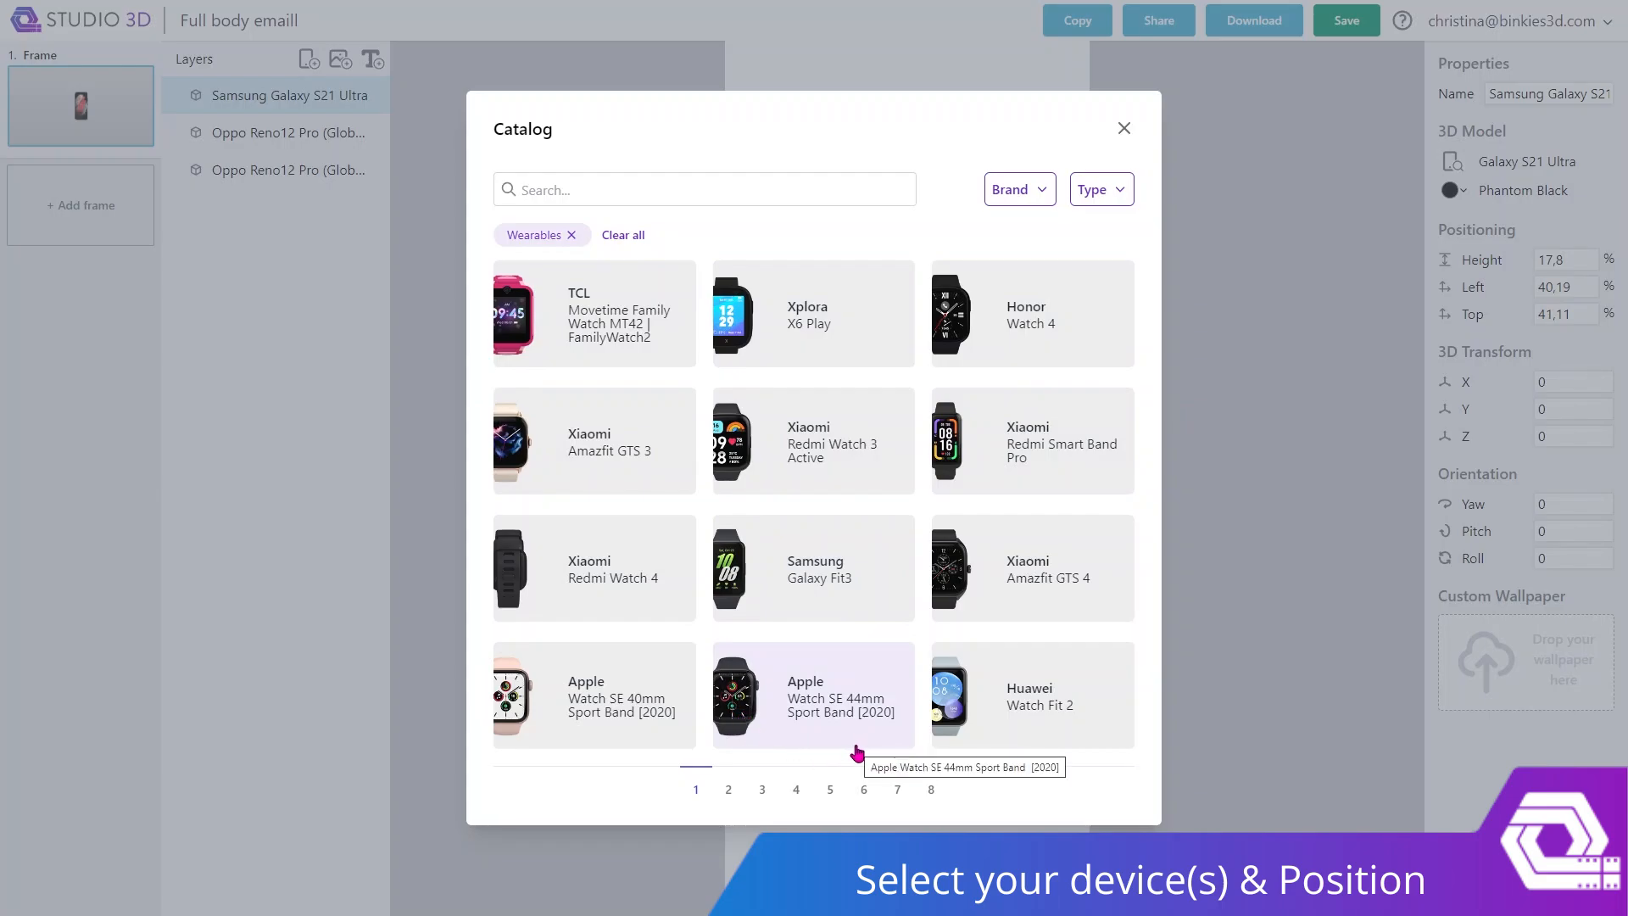
left_click(976, 347)
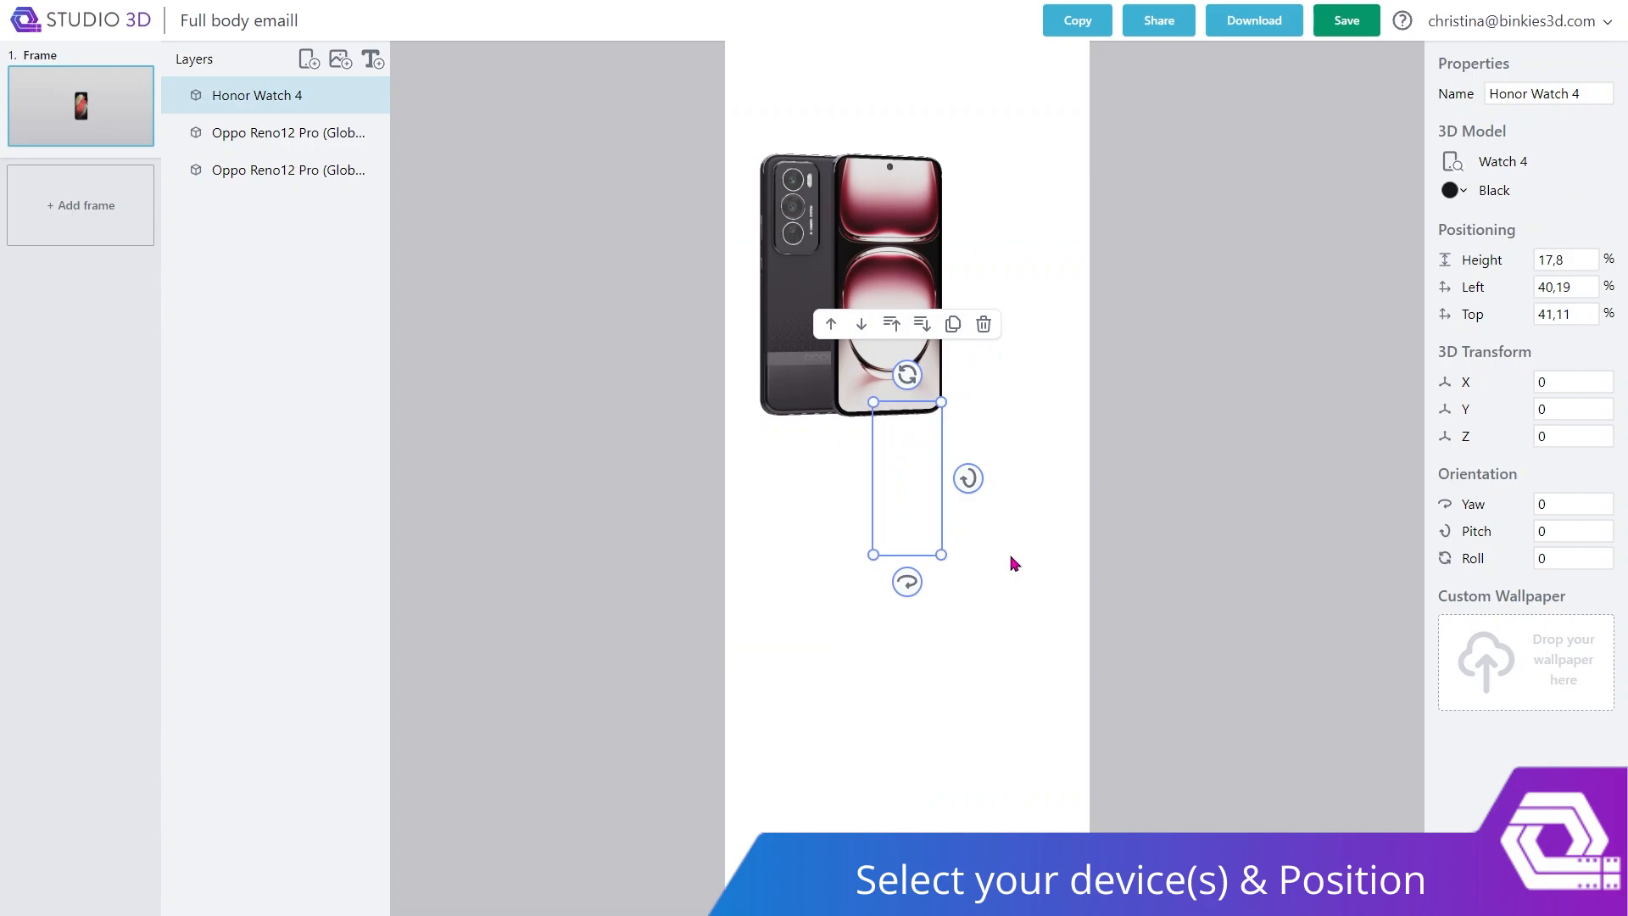
Place the watch in the frame's lower half at about 39% height, in Gold with White Band, turned to a yaw of about 15.
left_click_drag(925, 513, 1083, 712)
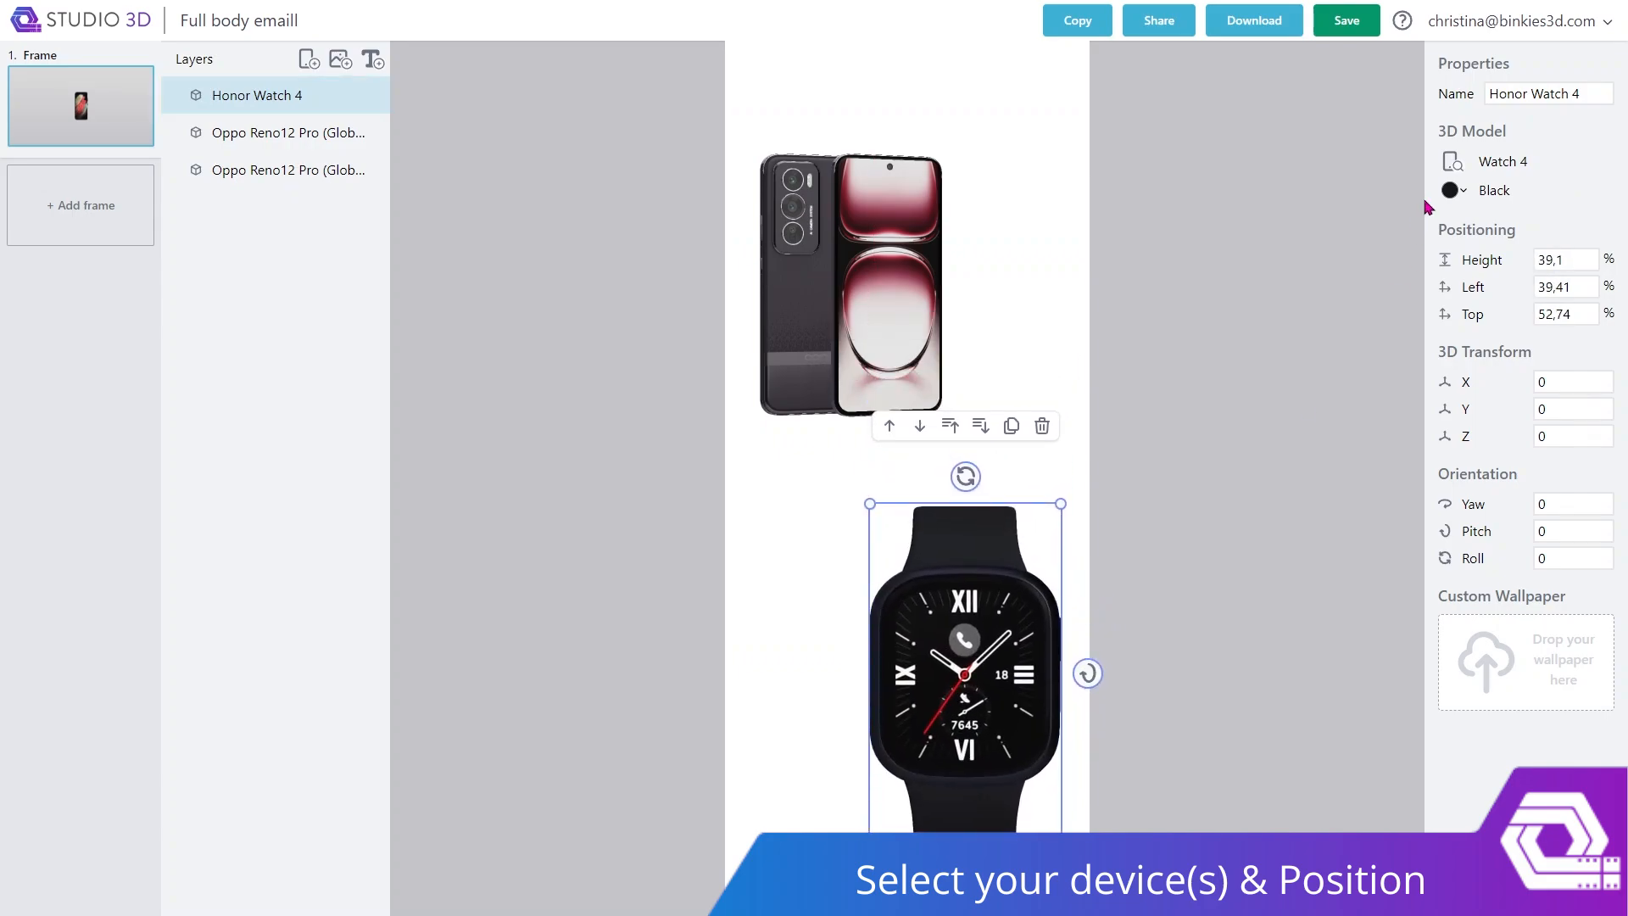
left_click(1482, 195)
left_click(1506, 229)
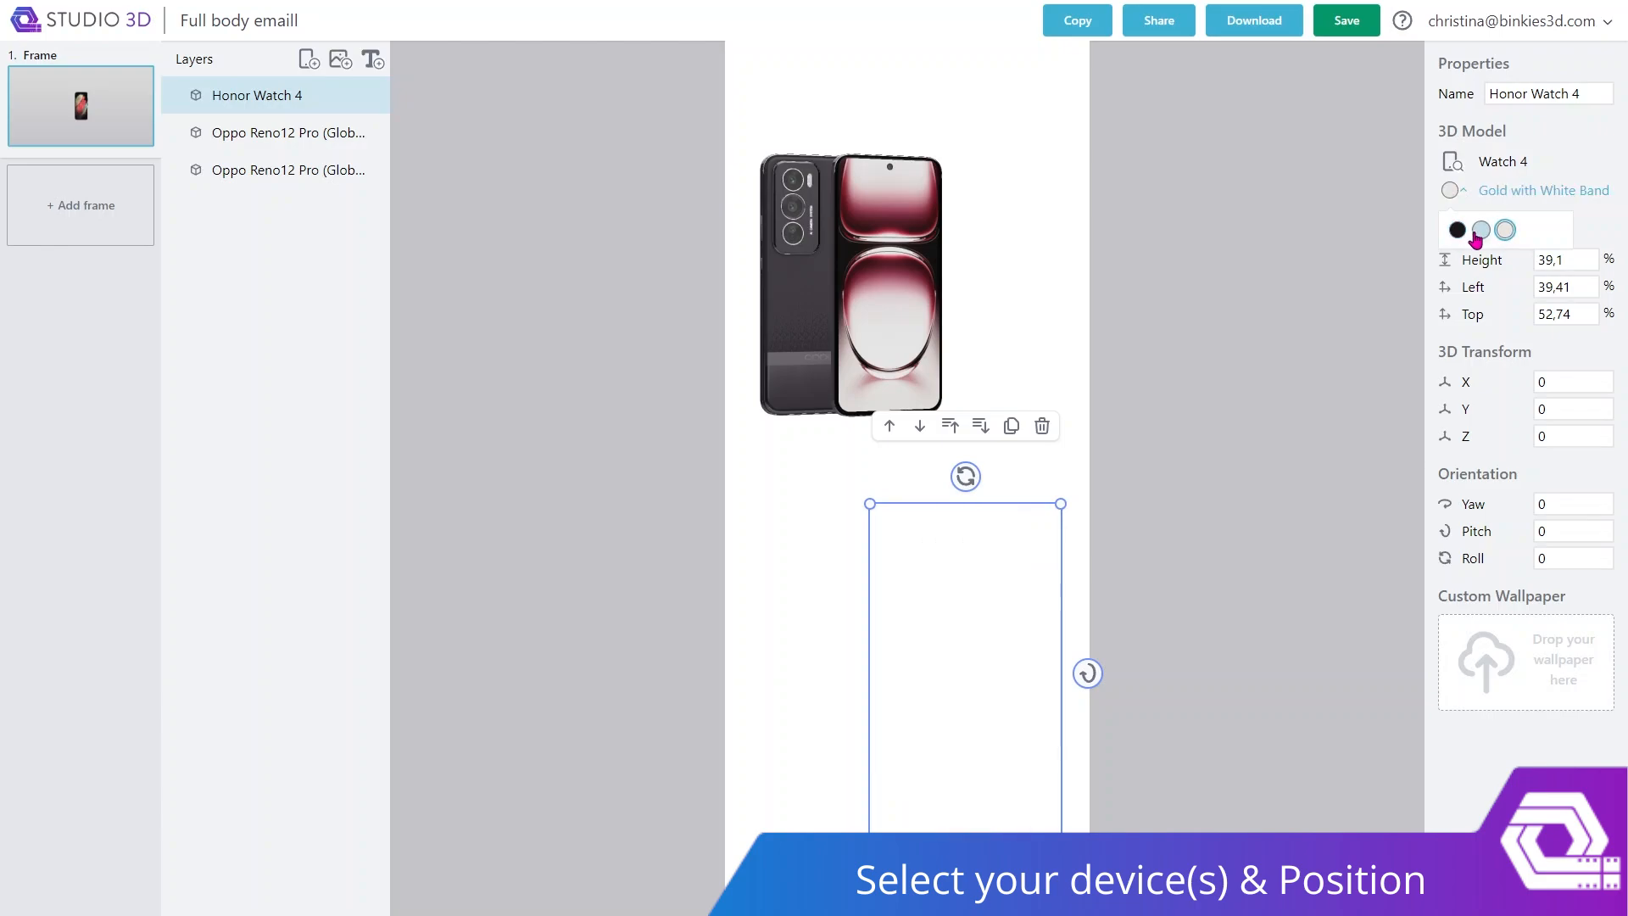
left_click_drag(1088, 674, 1092, 673)
left_click_drag(969, 526, 1002, 537)
Duplicate the watch, placing the copy to the left and one layer behind the original, in Gold with Blue Band.
left_click(1029, 435)
left_click_drag(981, 625, 875, 627)
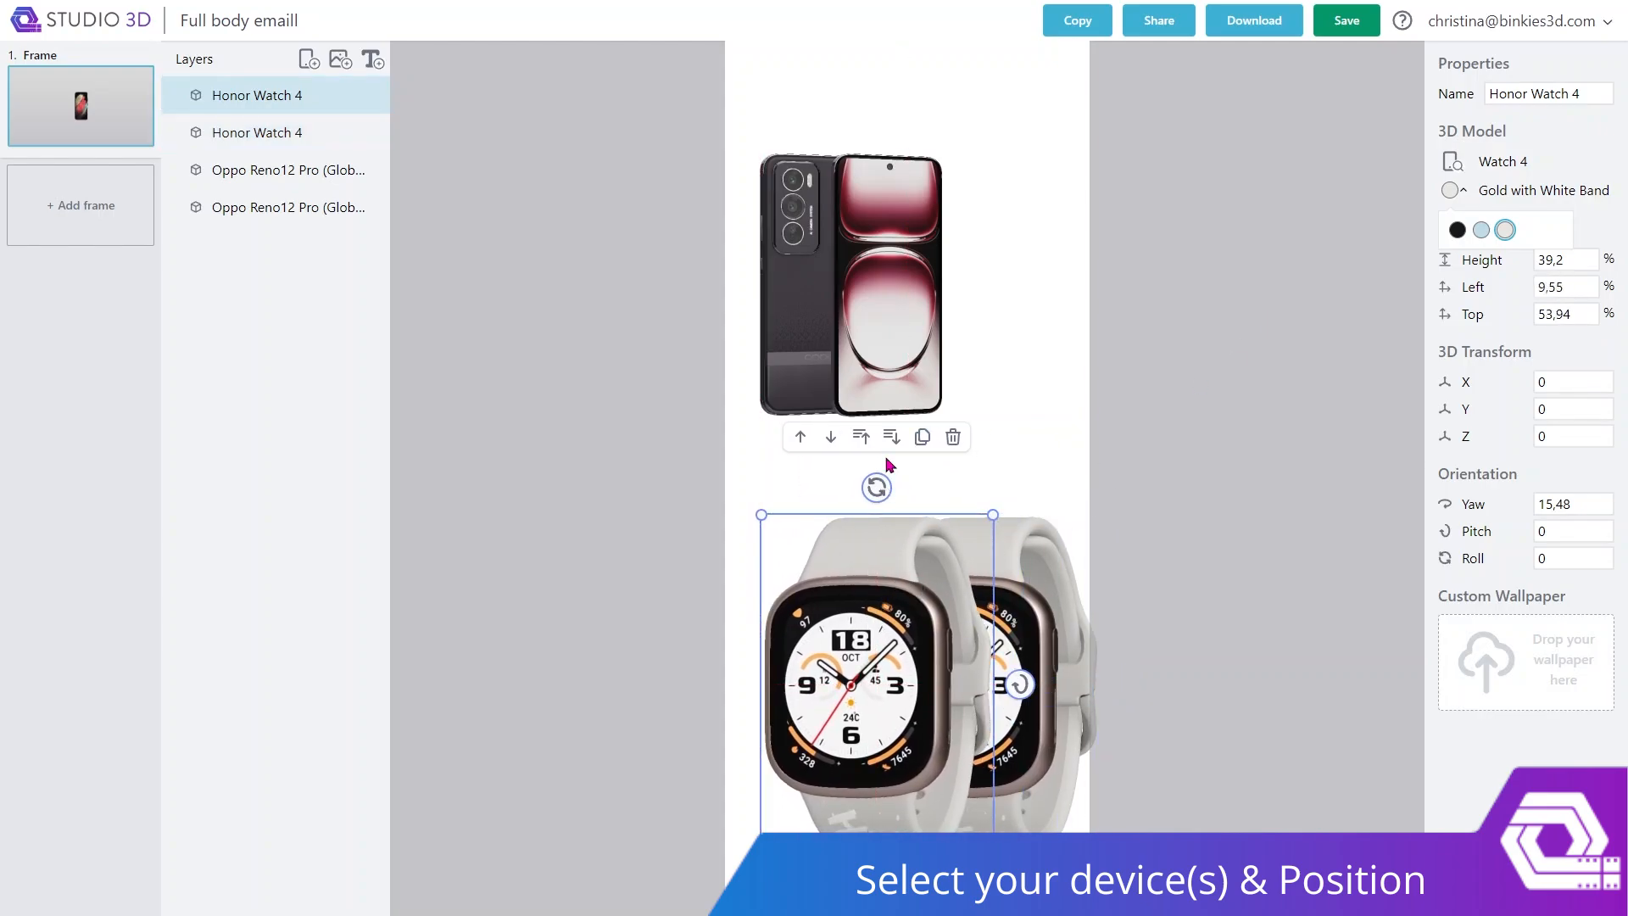
left_click(831, 436)
left_click(1481, 230)
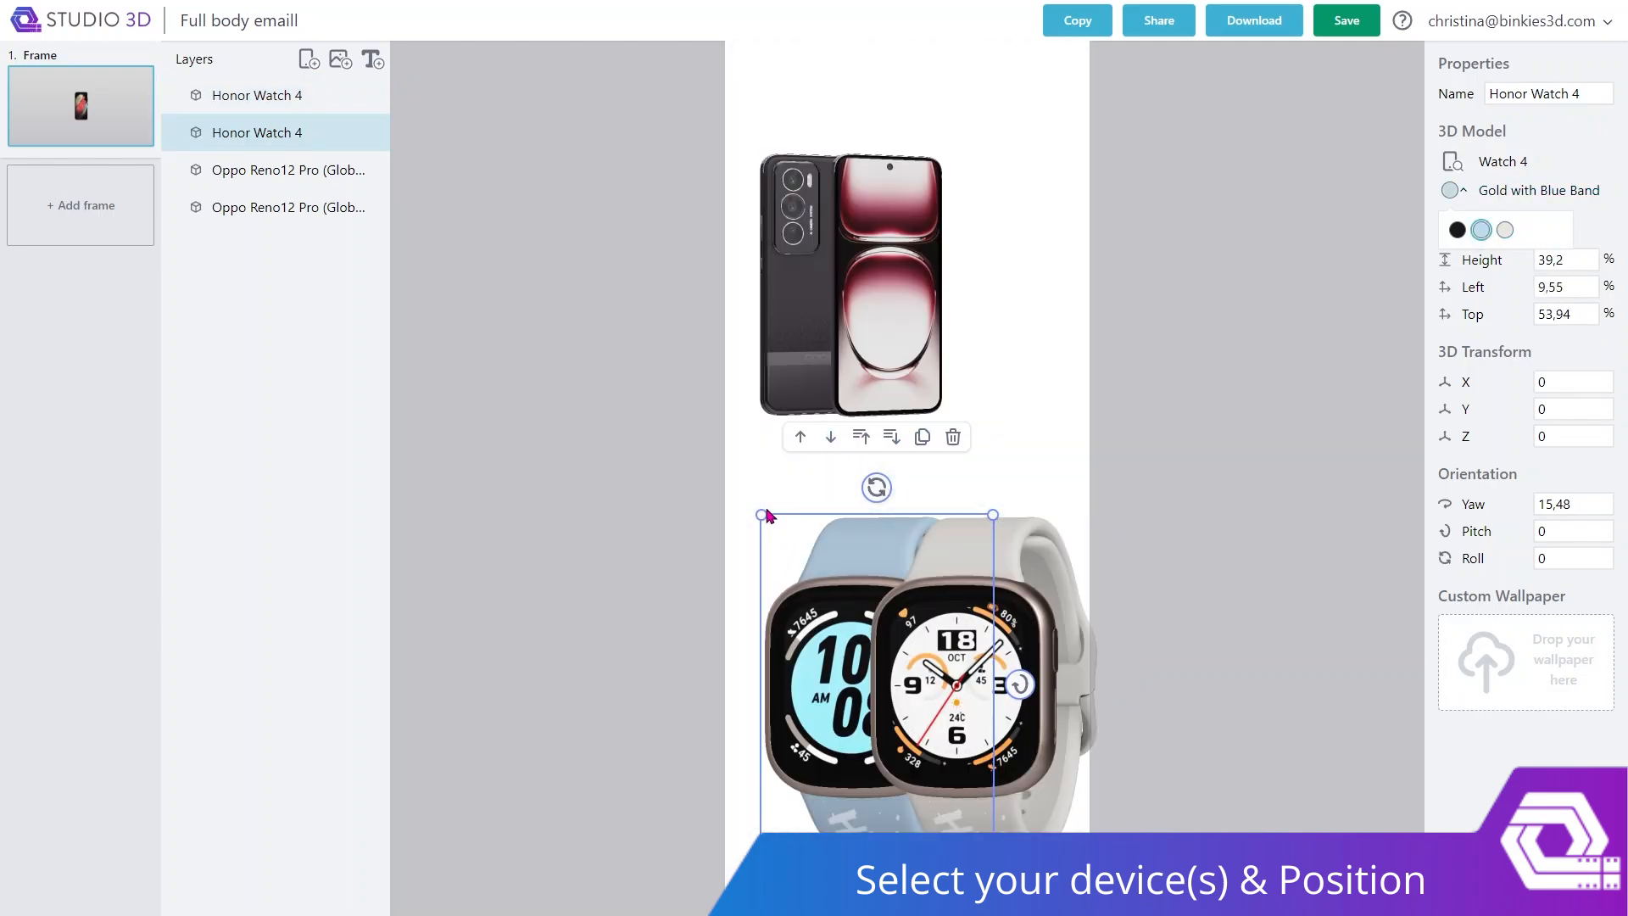
Shrink both watches to about 32% height and reposition them overlapping, with the white-band watch slightly higher.
left_click_drag(762, 514, 905, 531)
left_click(888, 515)
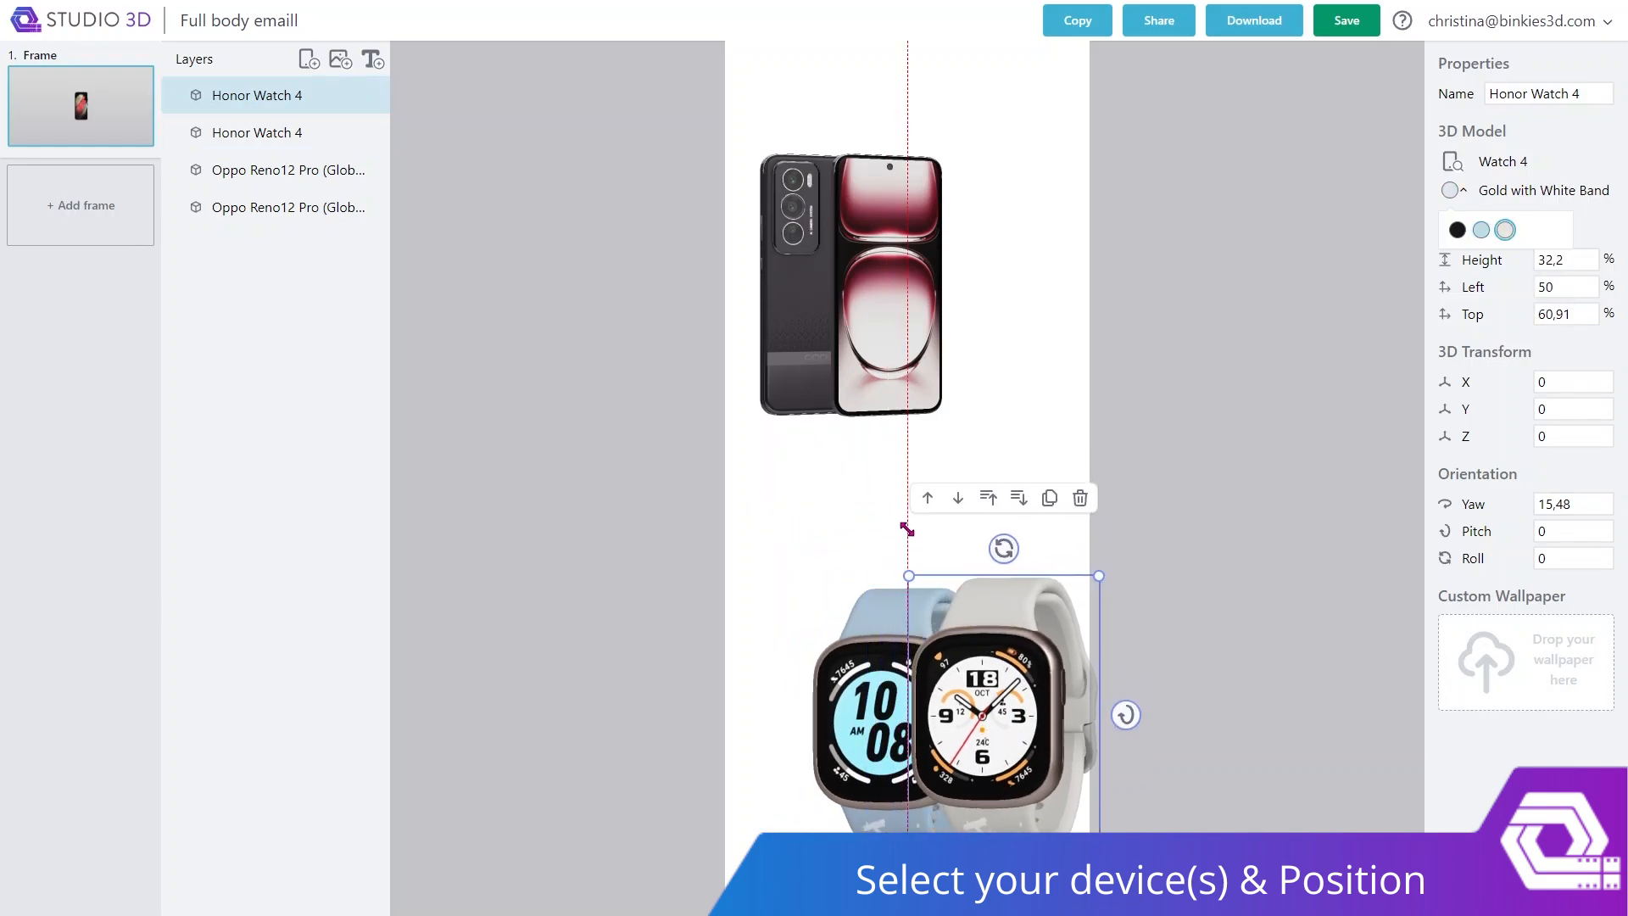
left_click(886, 700)
left_click_drag(878, 705, 881, 705)
left_click(980, 731)
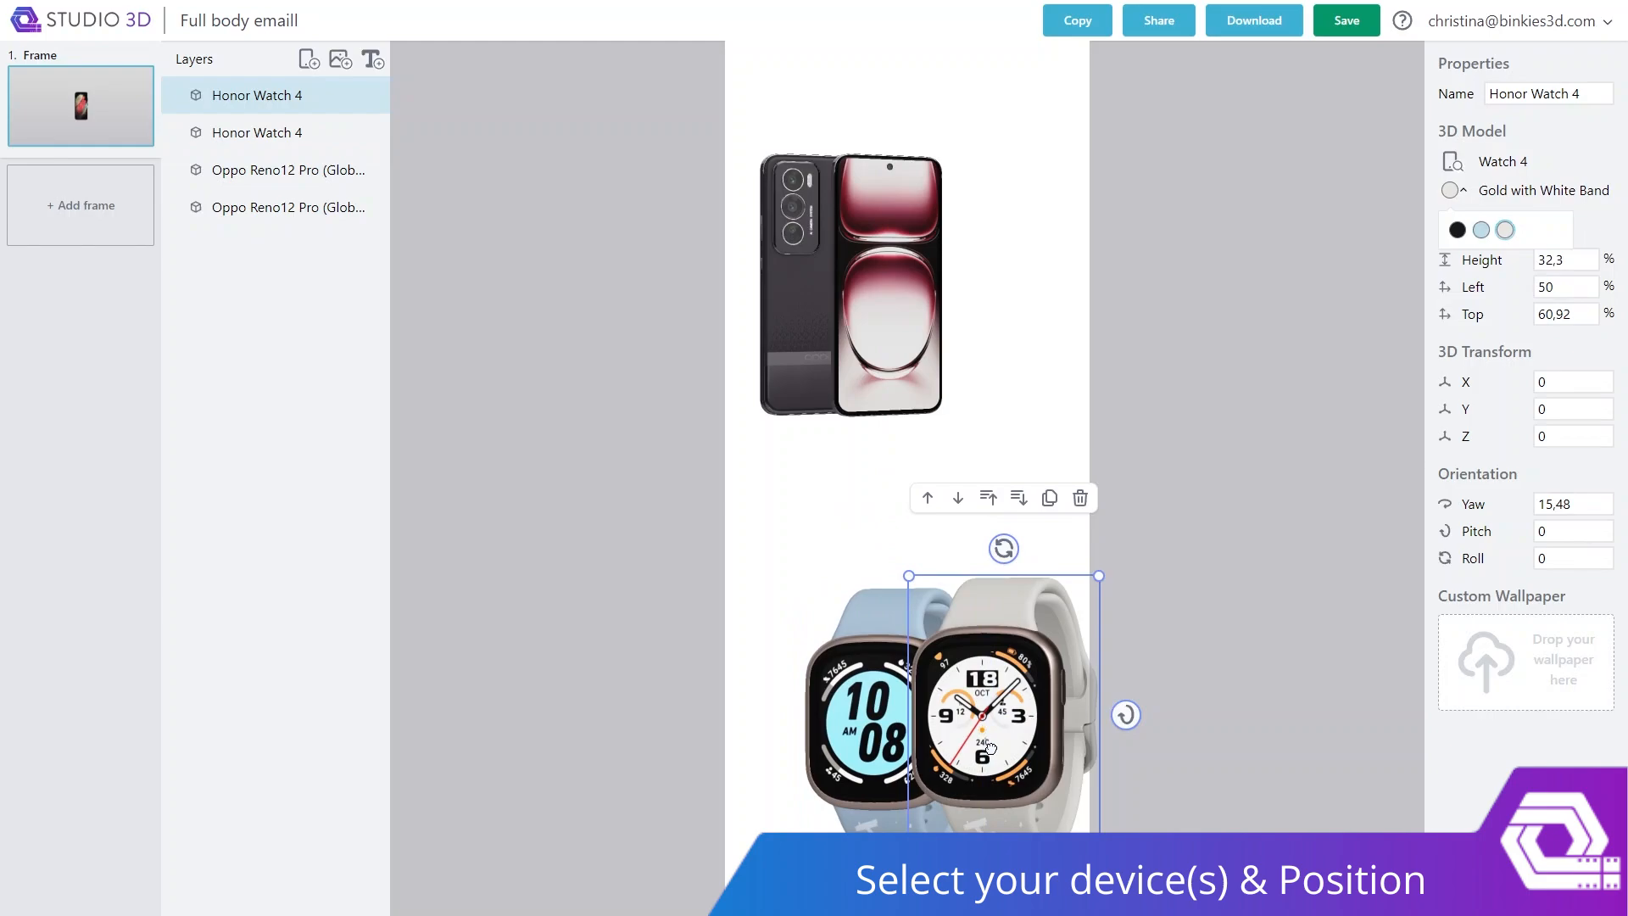
left_click_drag(980, 731, 979, 717)
Tilt the blue-band watch to about yaw 20, roll -4, and the white-band watch to about yaw 1, pitch -6, against the frame's right edge.
left_click(883, 829)
left_click_drag(893, 560, 921, 609)
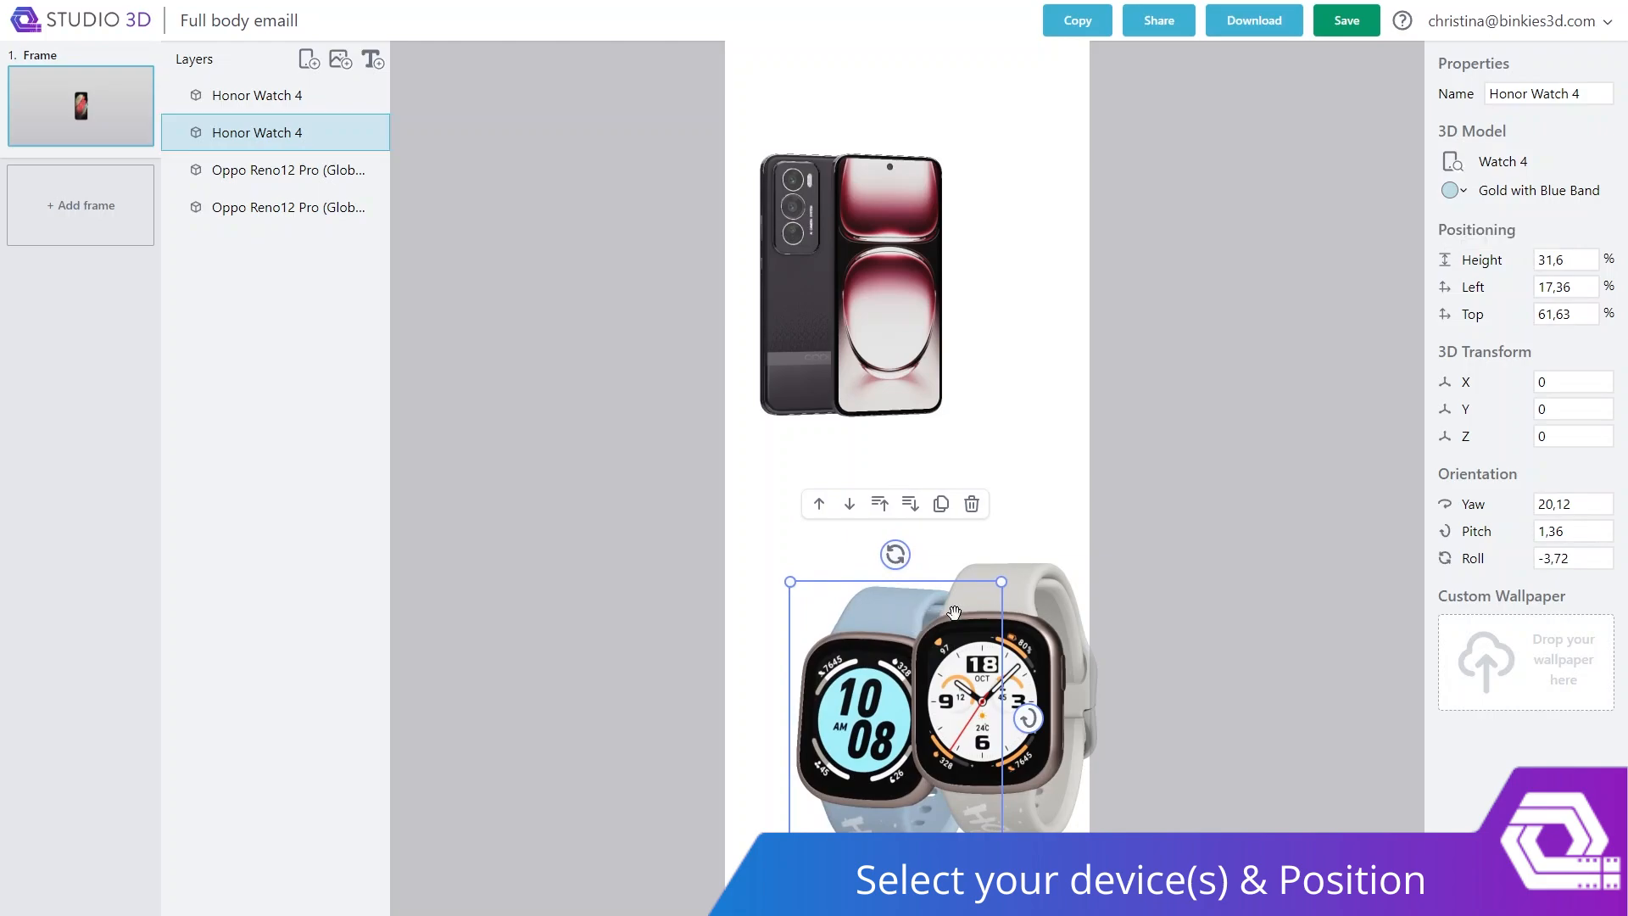
left_click(1032, 585)
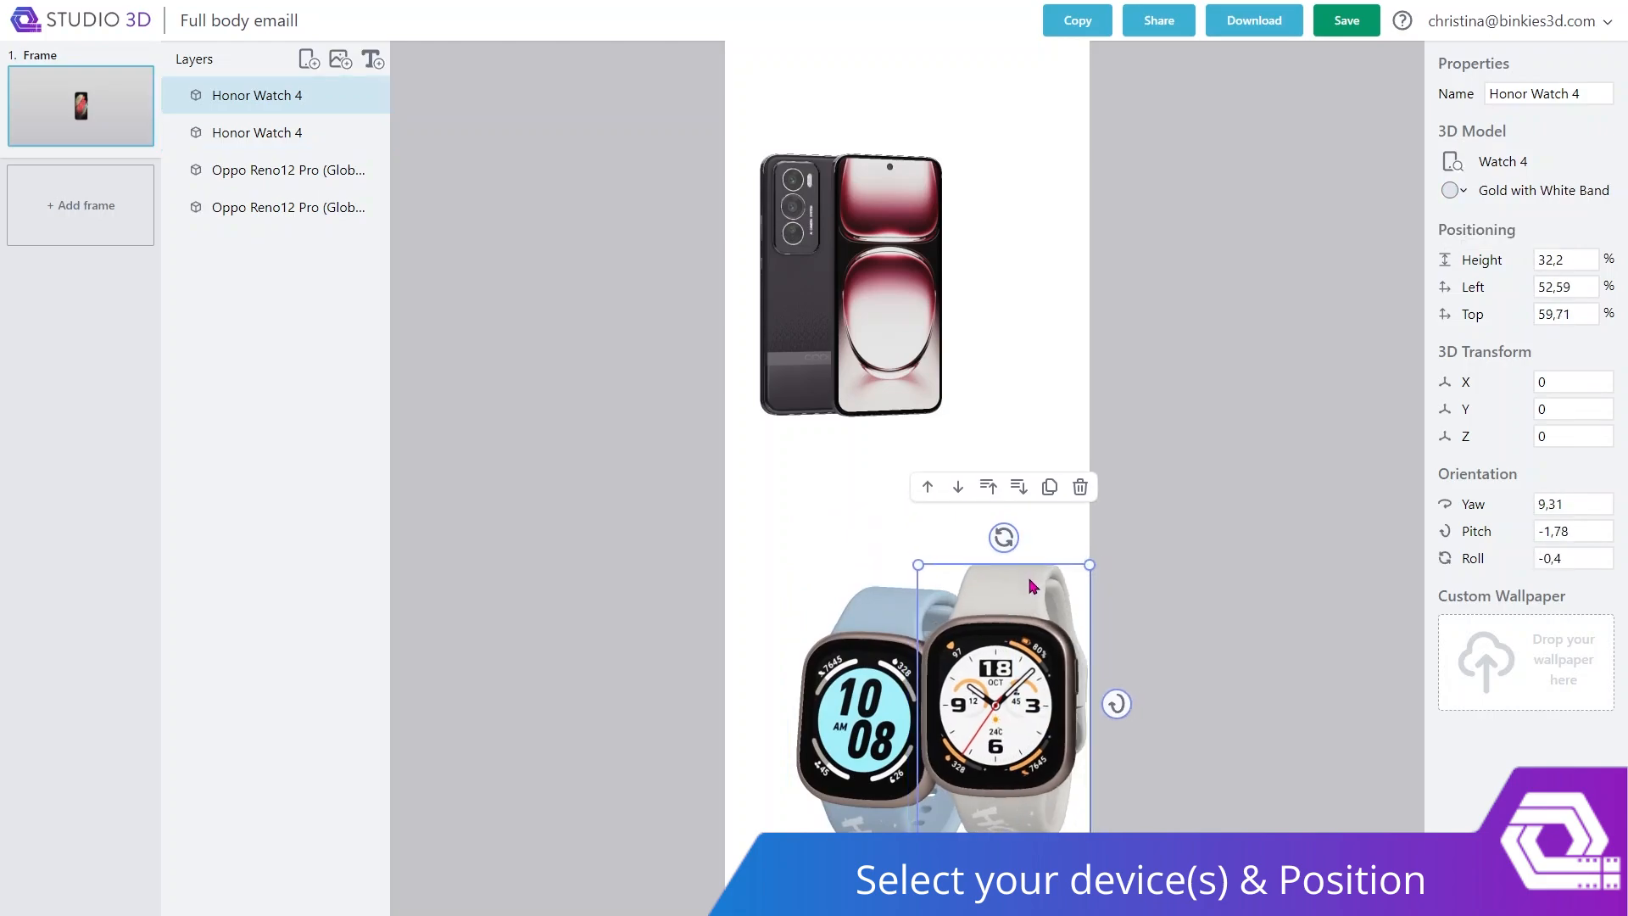
right_click_drag(1029, 580, 1036, 585)
left_click_drag(1036, 584, 1031, 599)
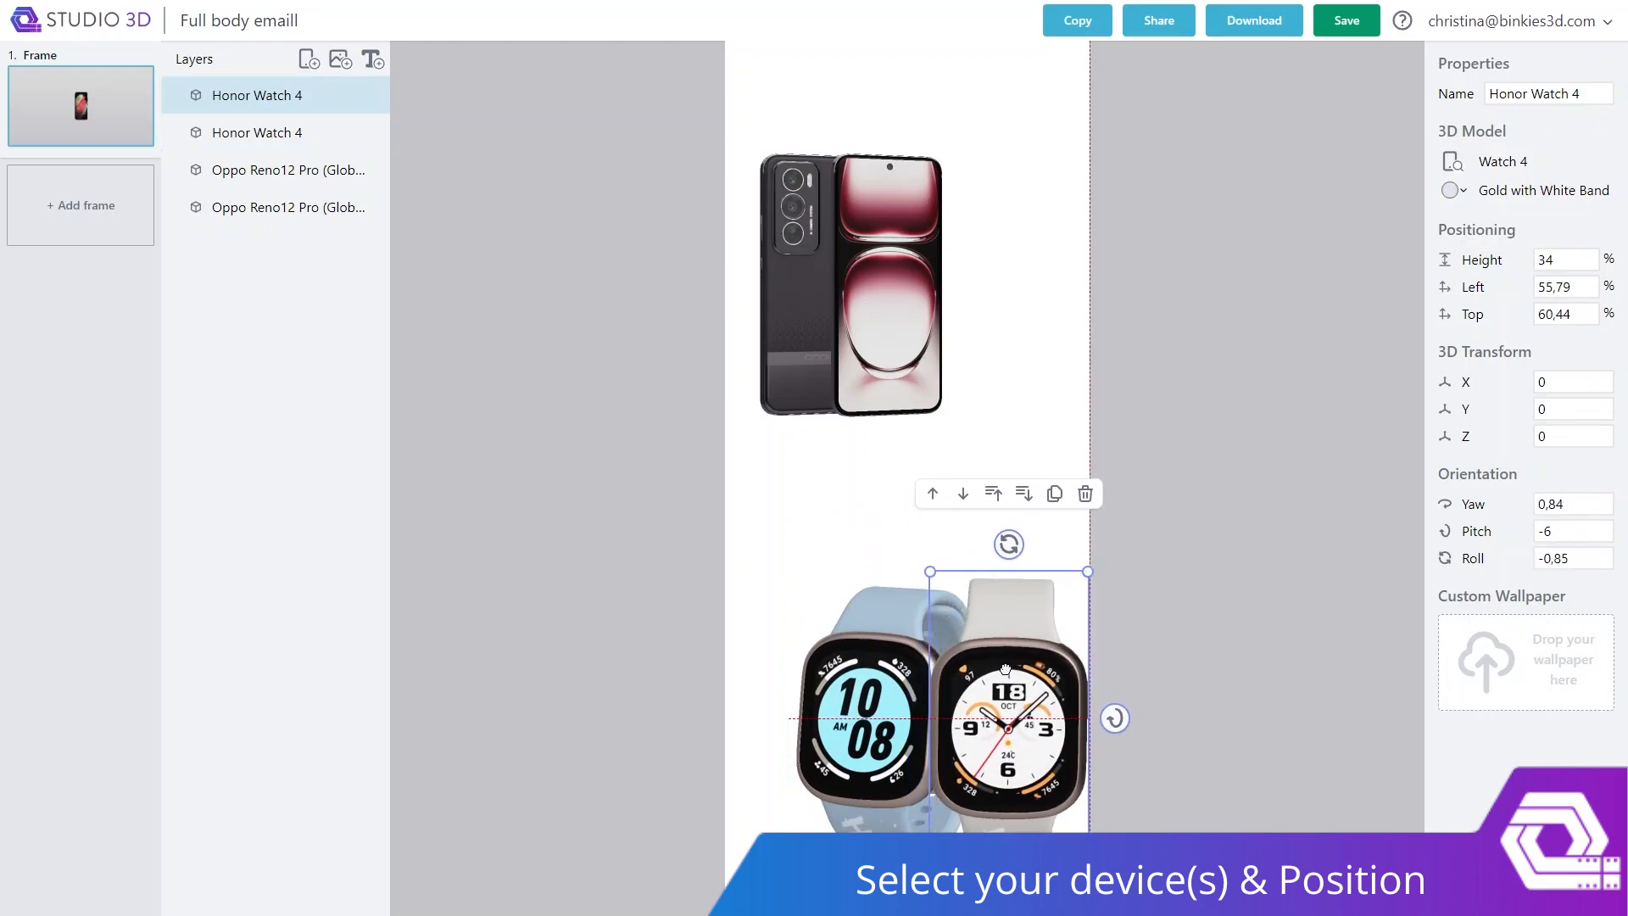
left_click(1152, 676)
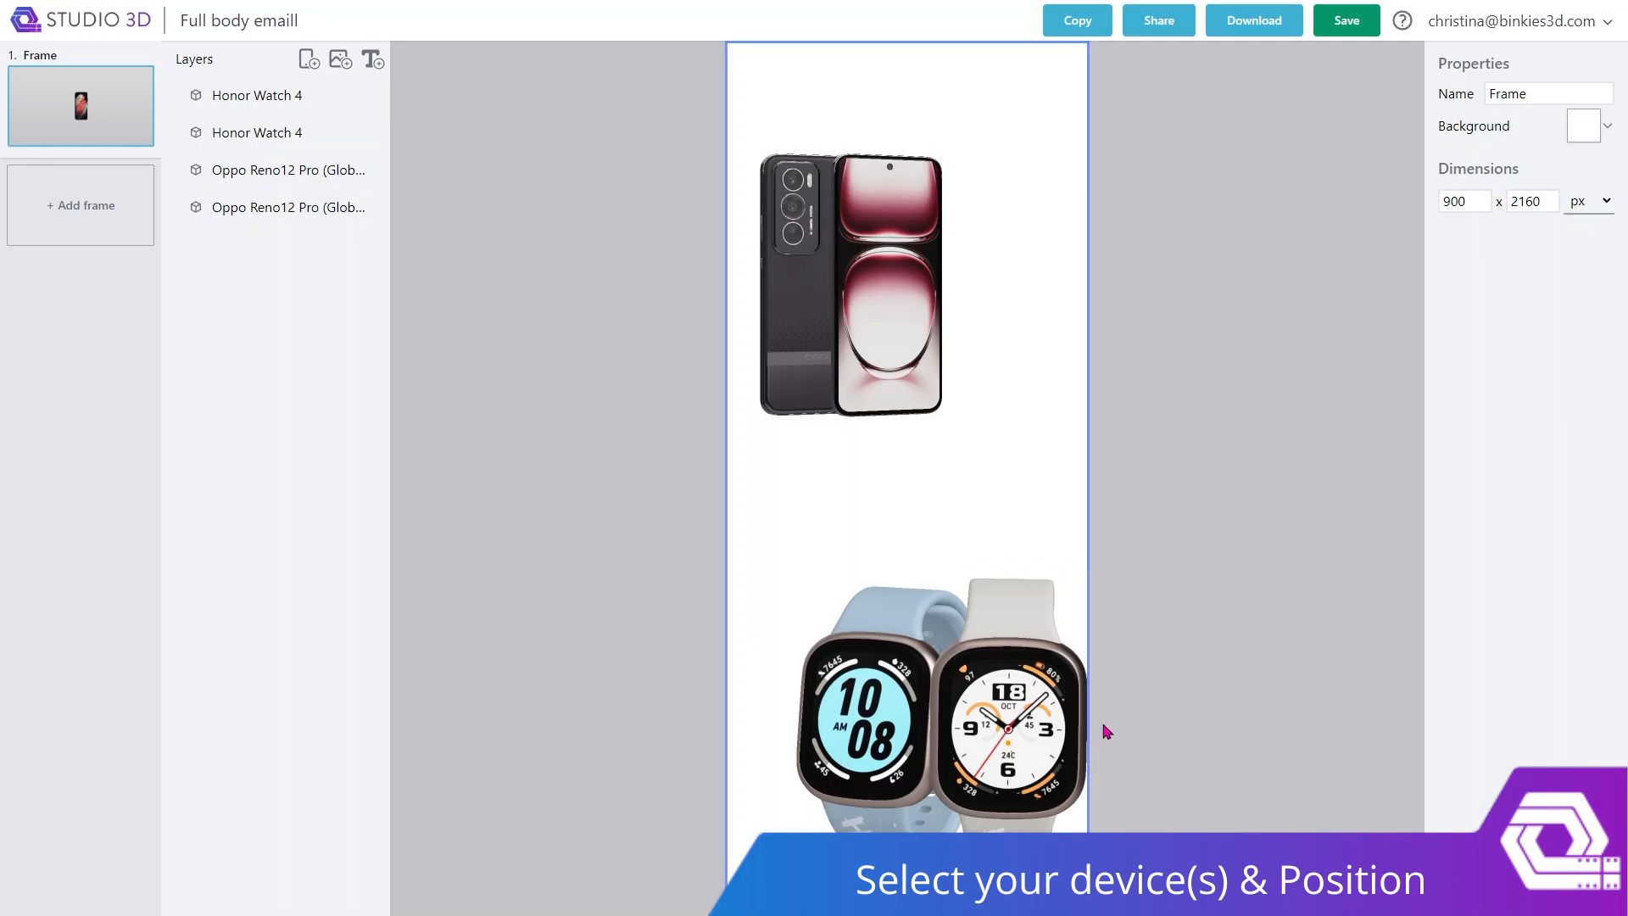
Move both phones slightly lower, placing the back-facing one at about 8.65% from the left and 14.14% from the top of the frame.
left_click_drag(886, 363, 795, 378)
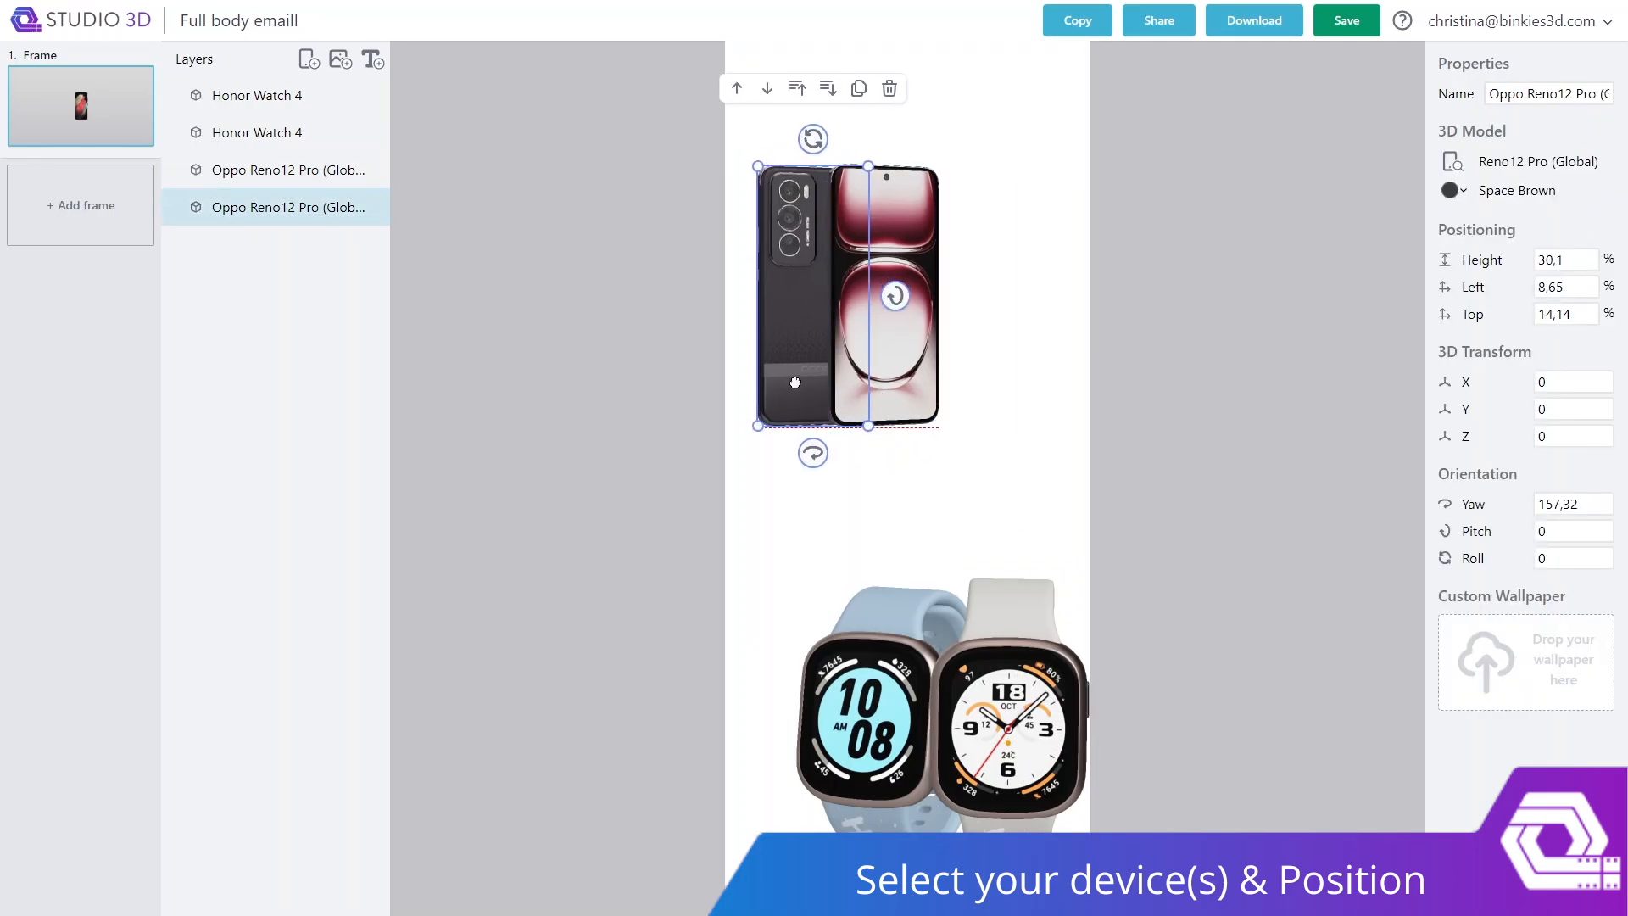
left_click(1037, 508)
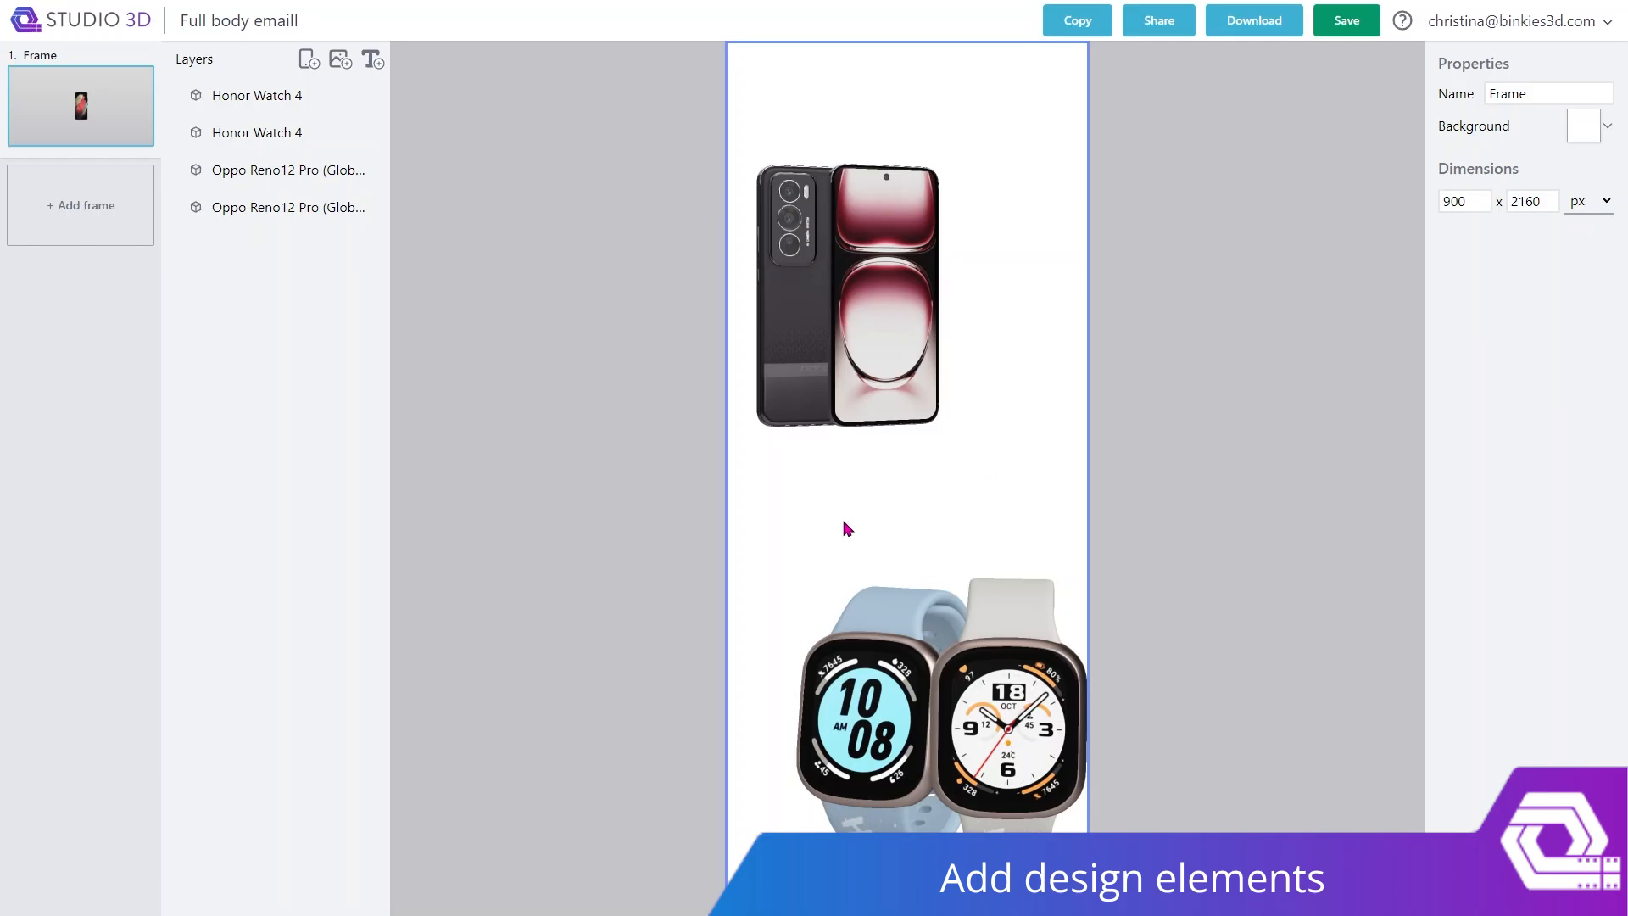
Insert the BUY NOW button image, enlarge it to about 14.9% height and centre it between the phones and the watches.
left_click(347, 71)
double_click(621, 136)
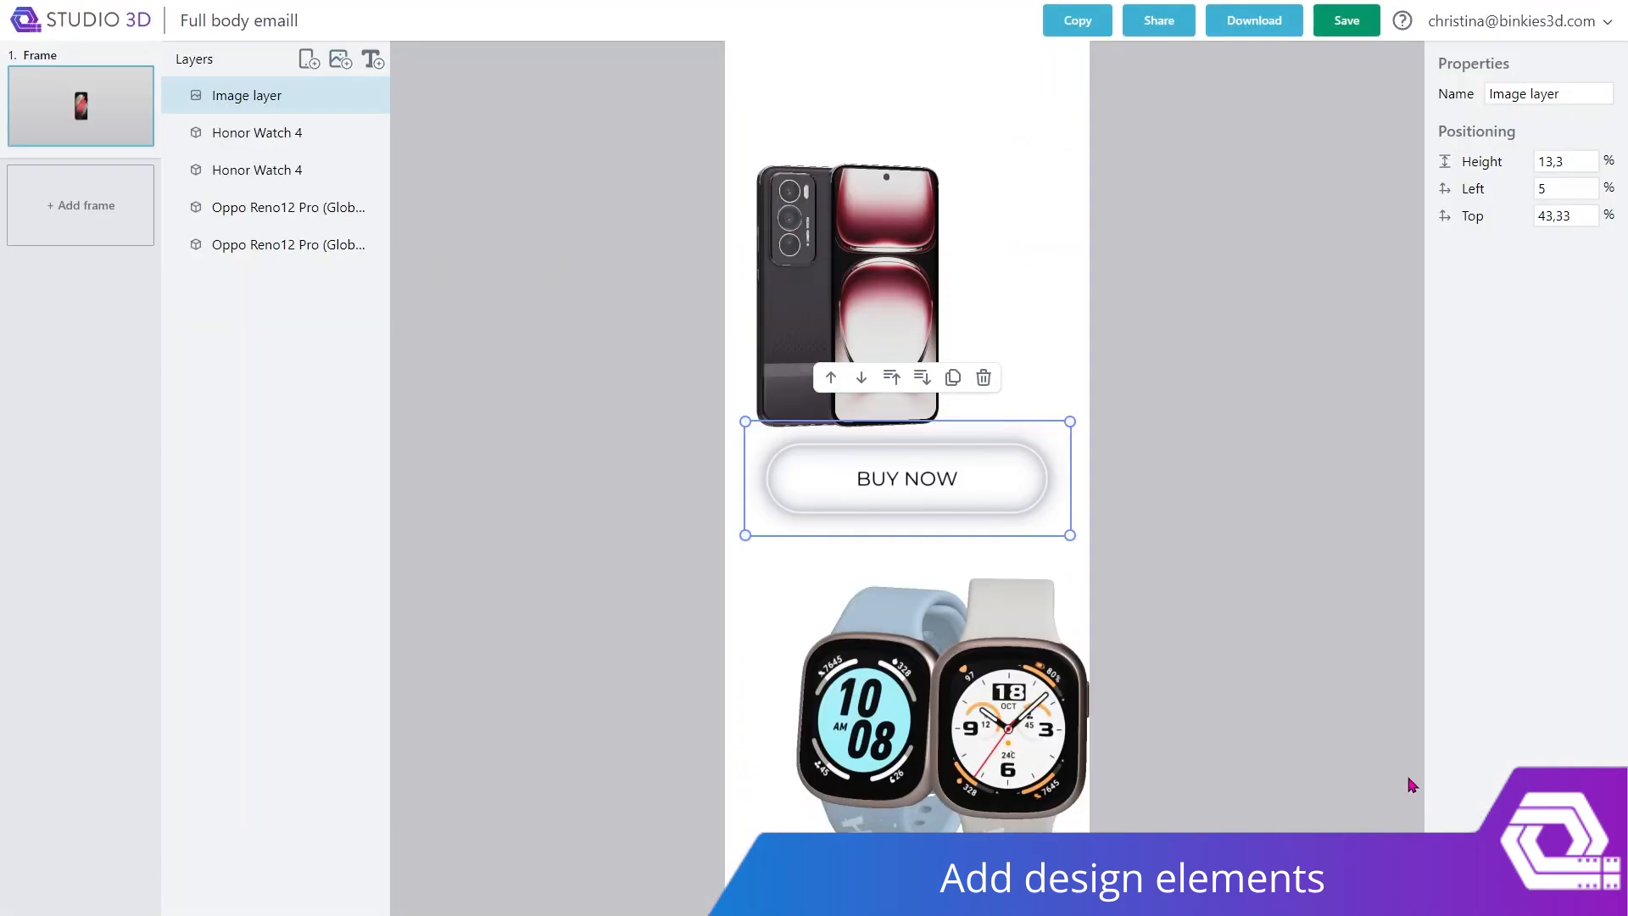
left_click_drag(1069, 535, 1098, 549)
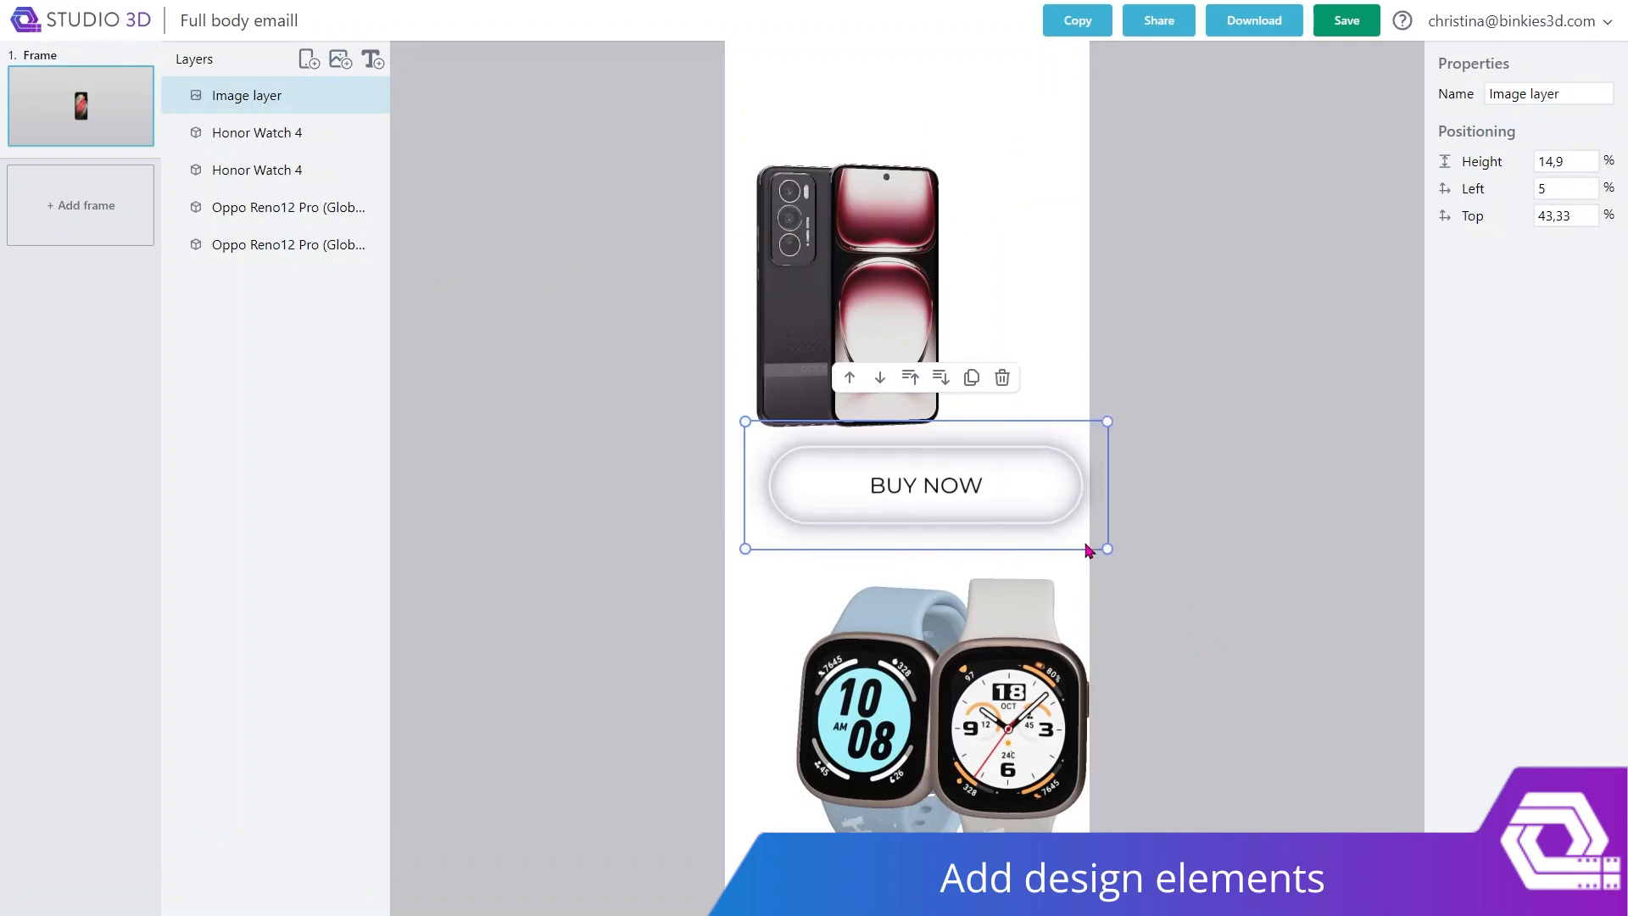
left_click_drag(996, 504, 986, 522)
left_click(1283, 565)
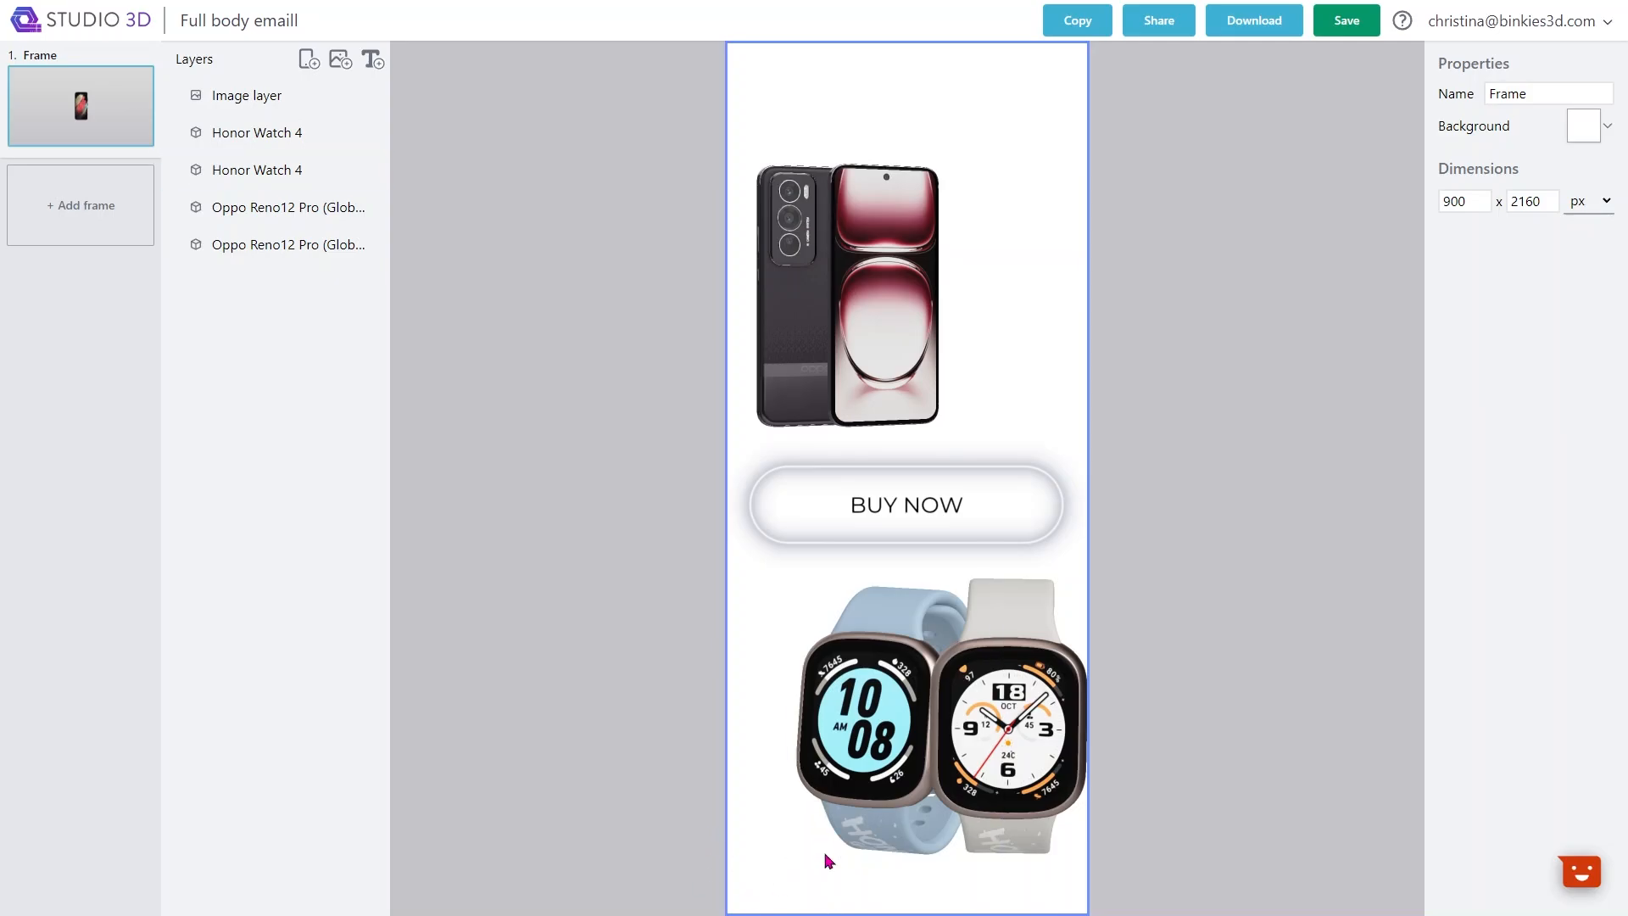
Insert the studio (3).png logo image at a small size in the frame's lower-left corner.
left_click(338, 62)
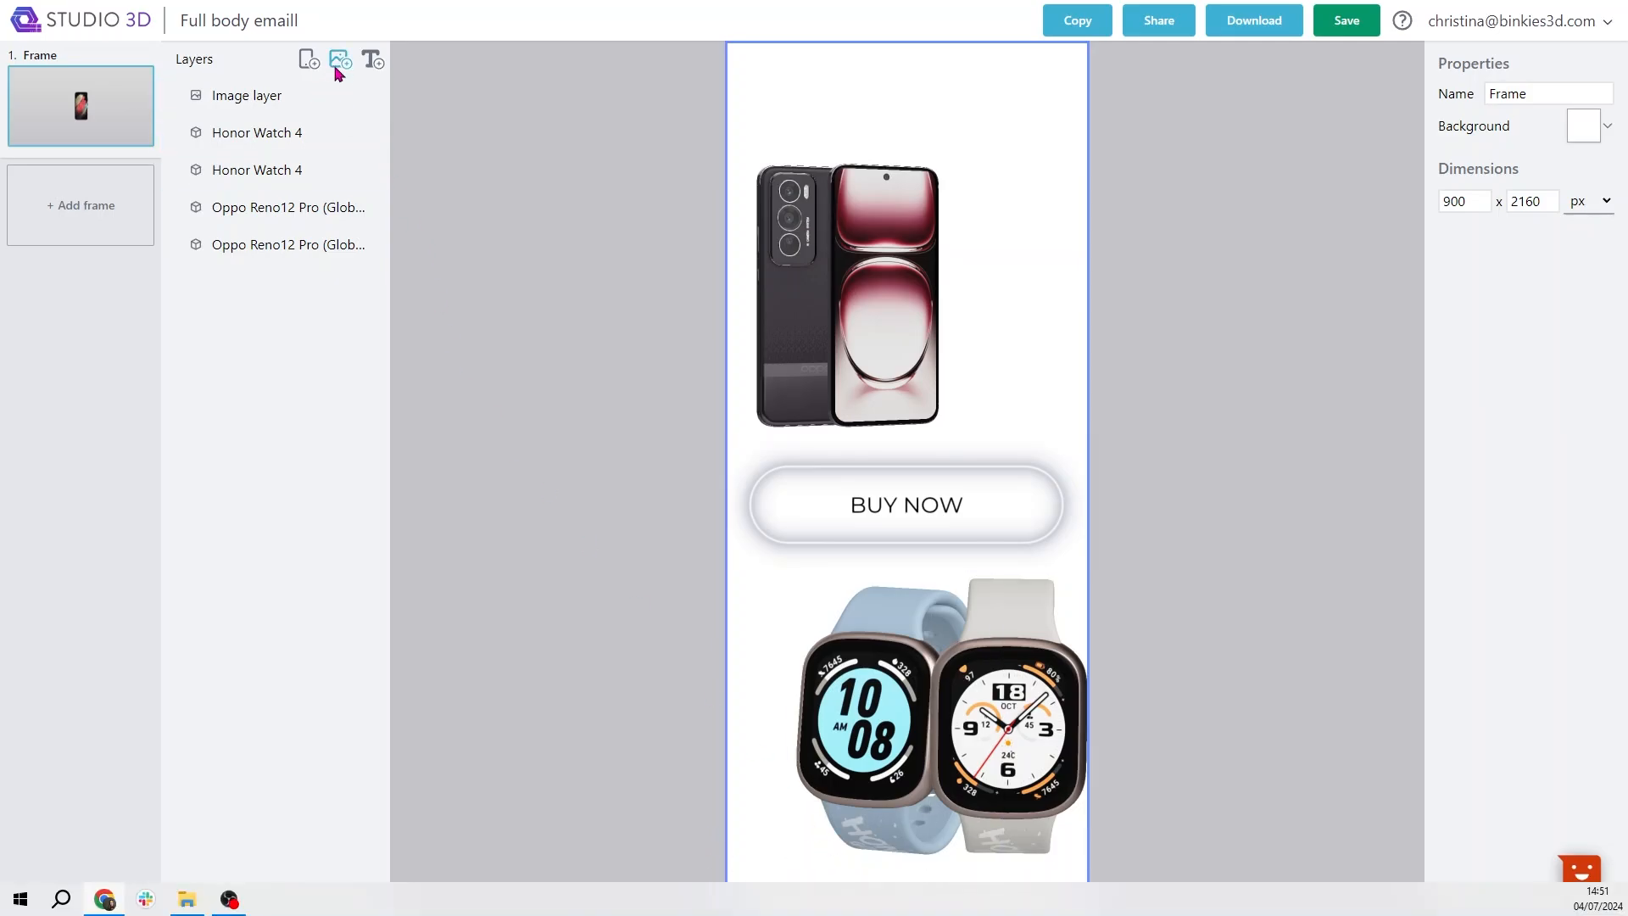
left_click(1155, 151)
left_click(1482, 854)
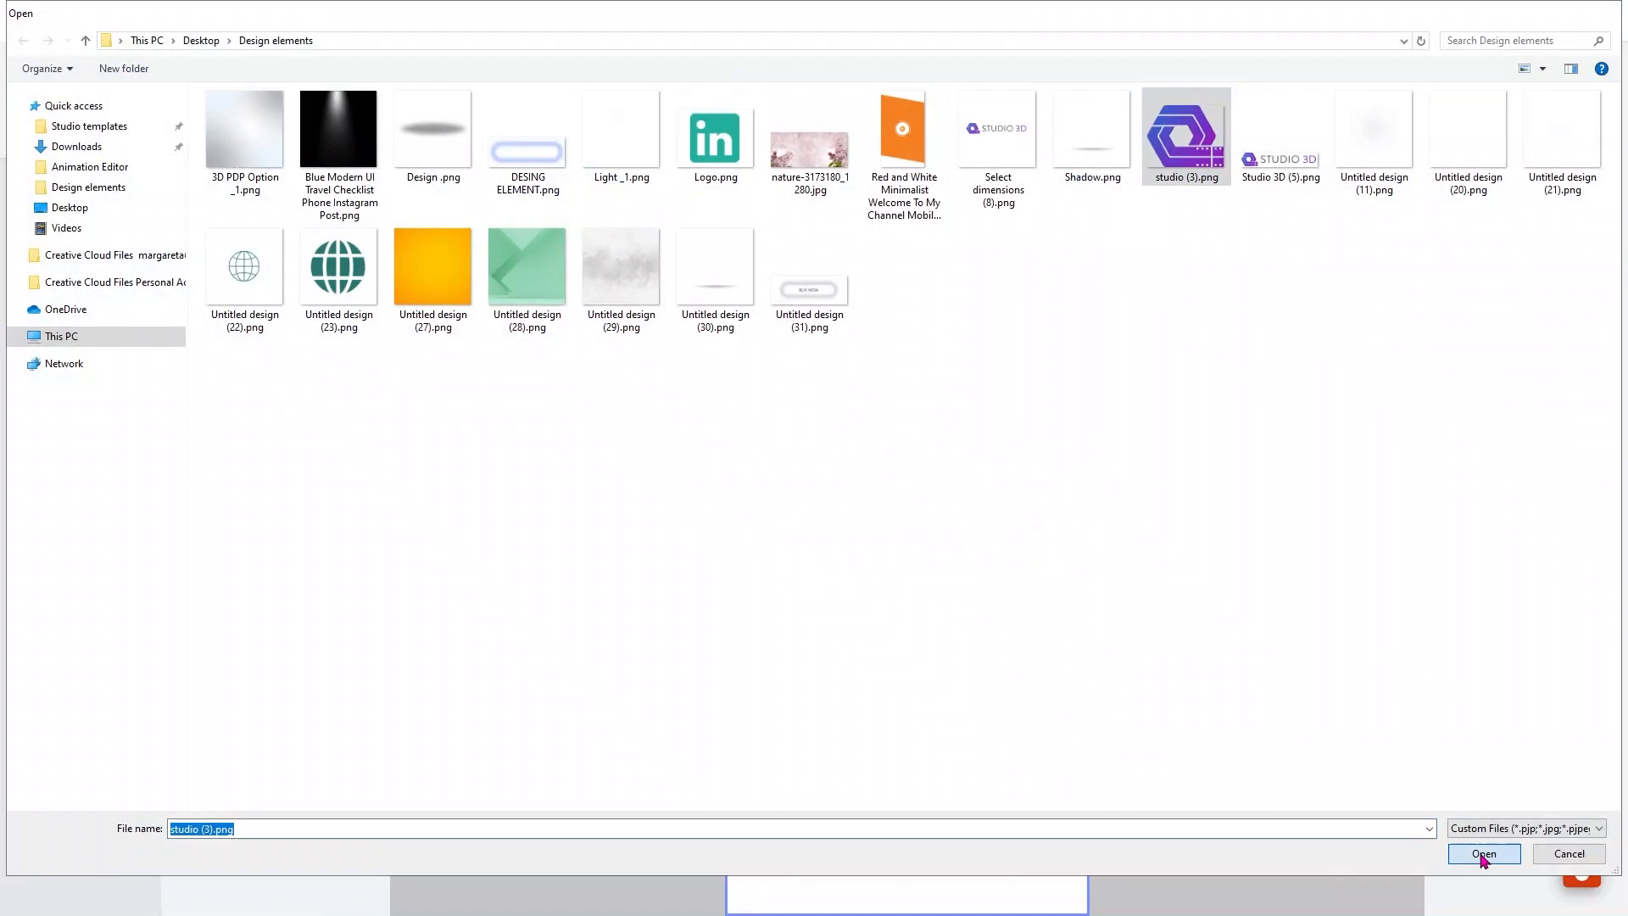
left_click_drag(1069, 611, 758, 878)
left_click(1214, 792)
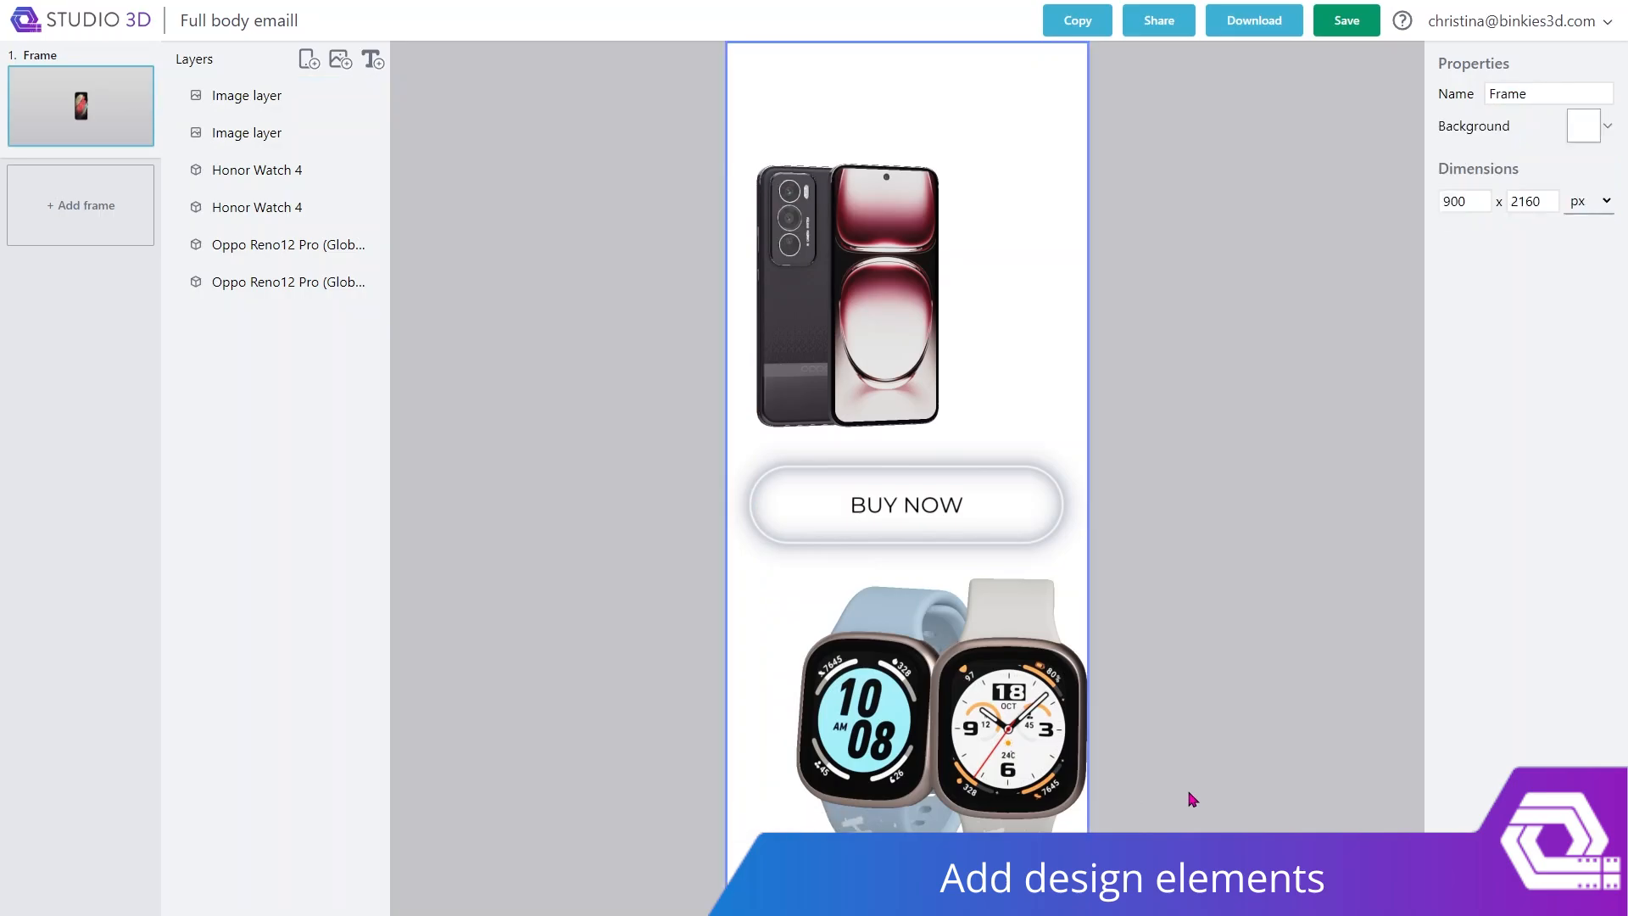
Nudge the white-band watch away from the frame's right edge to about 54.12% left and 60.44% top.
left_click(1040, 806)
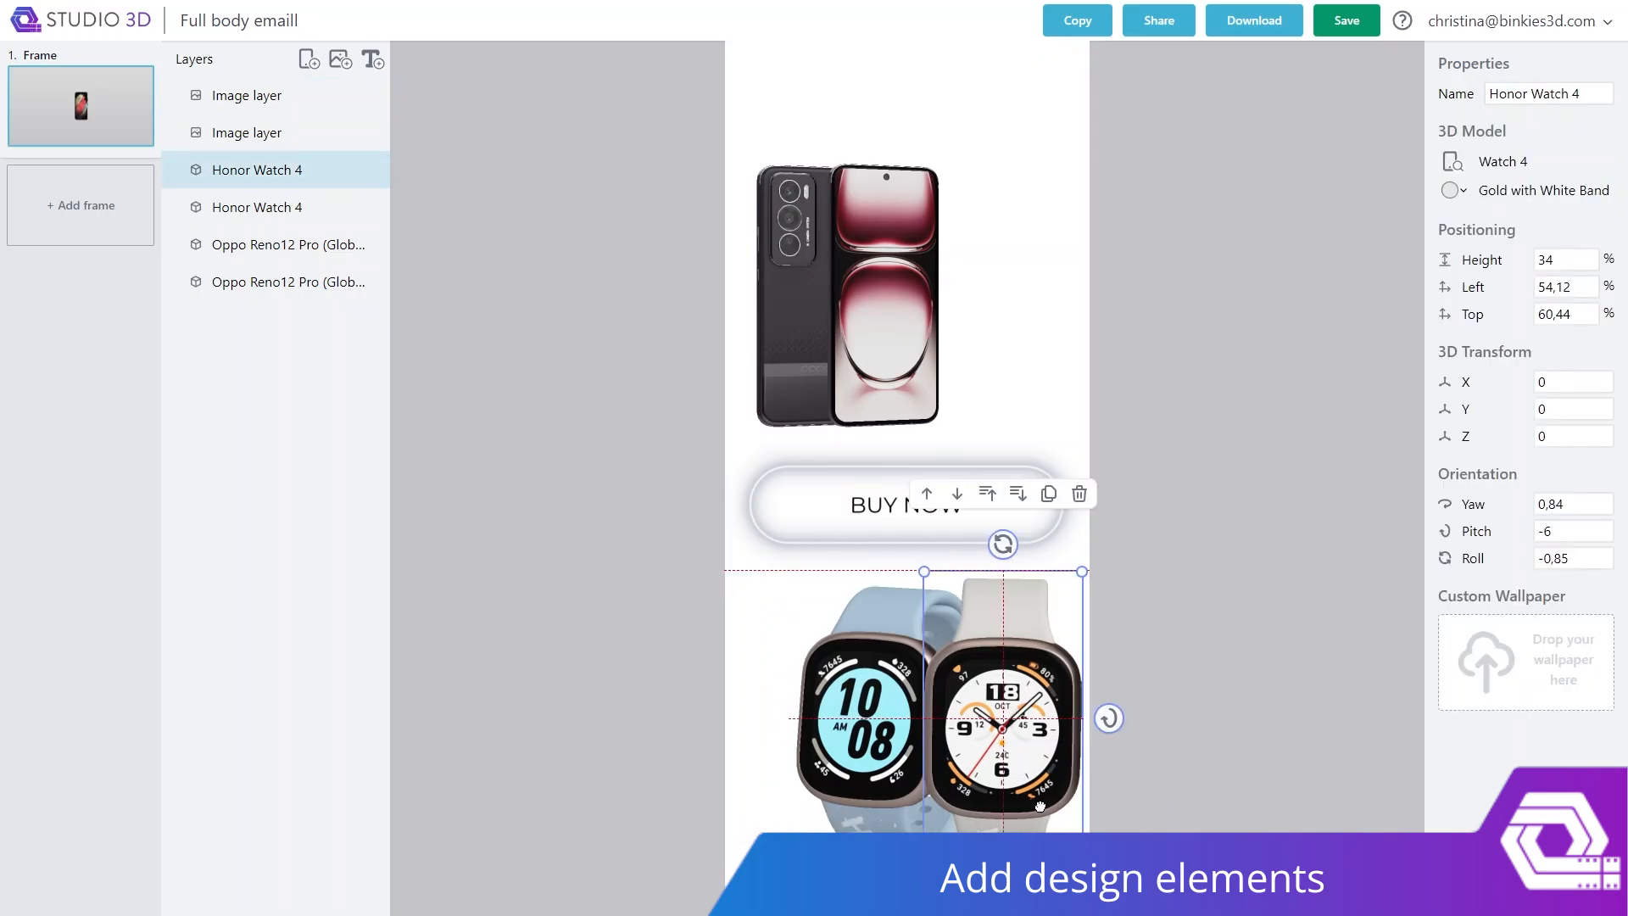
left_click(1170, 848)
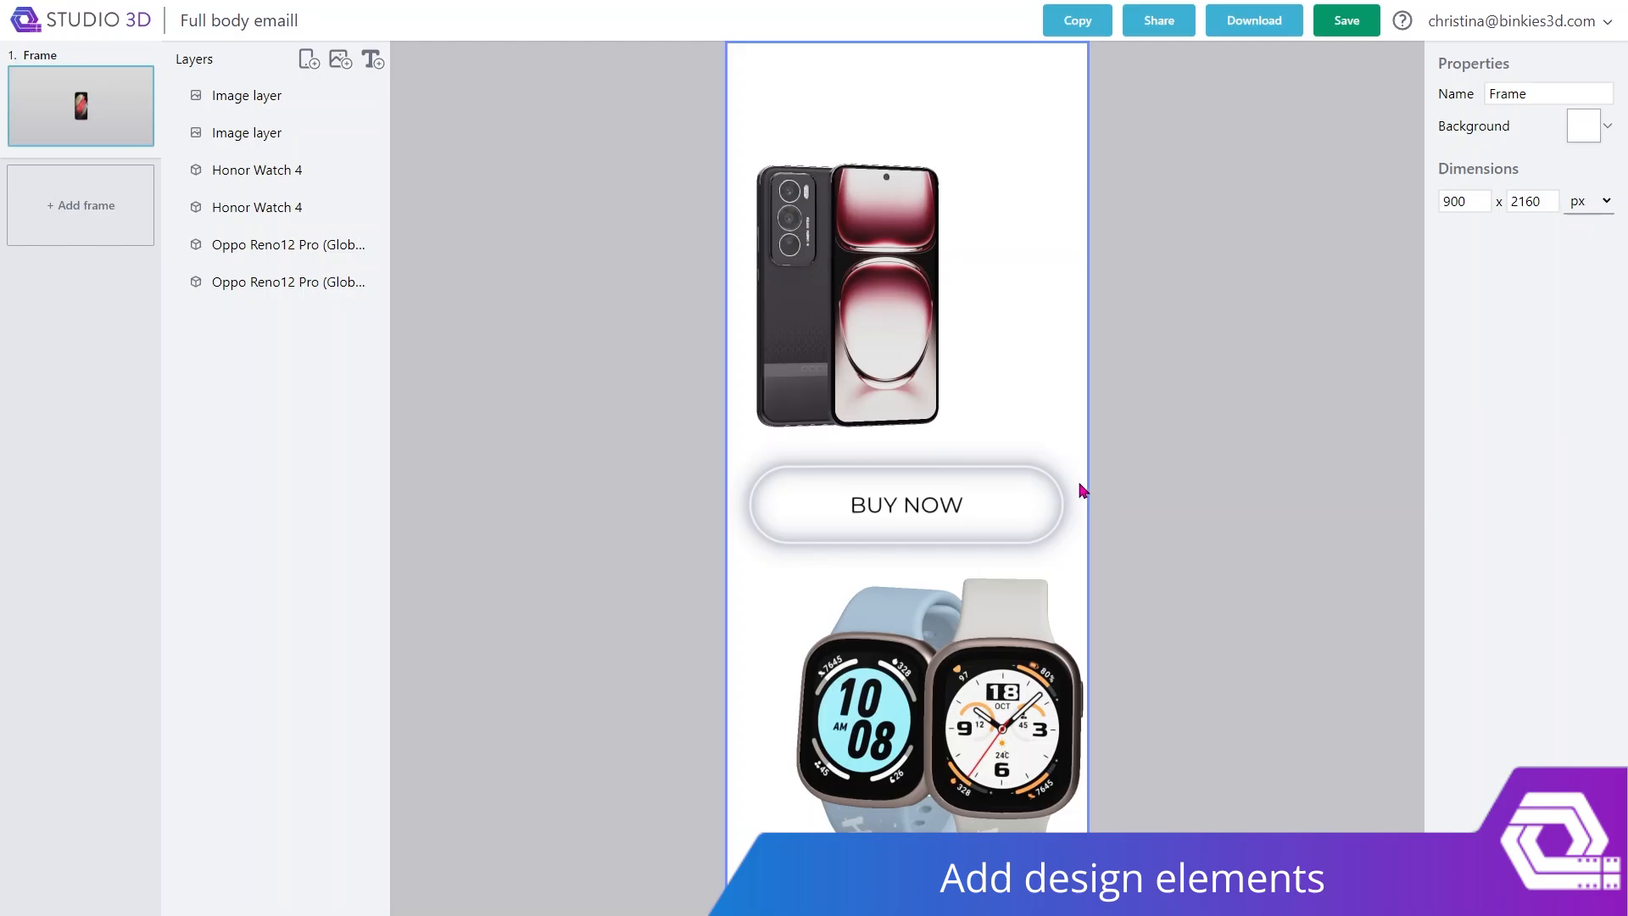
Change the back-facing phone's colour to Sunset Gold.
left_click(777, 375)
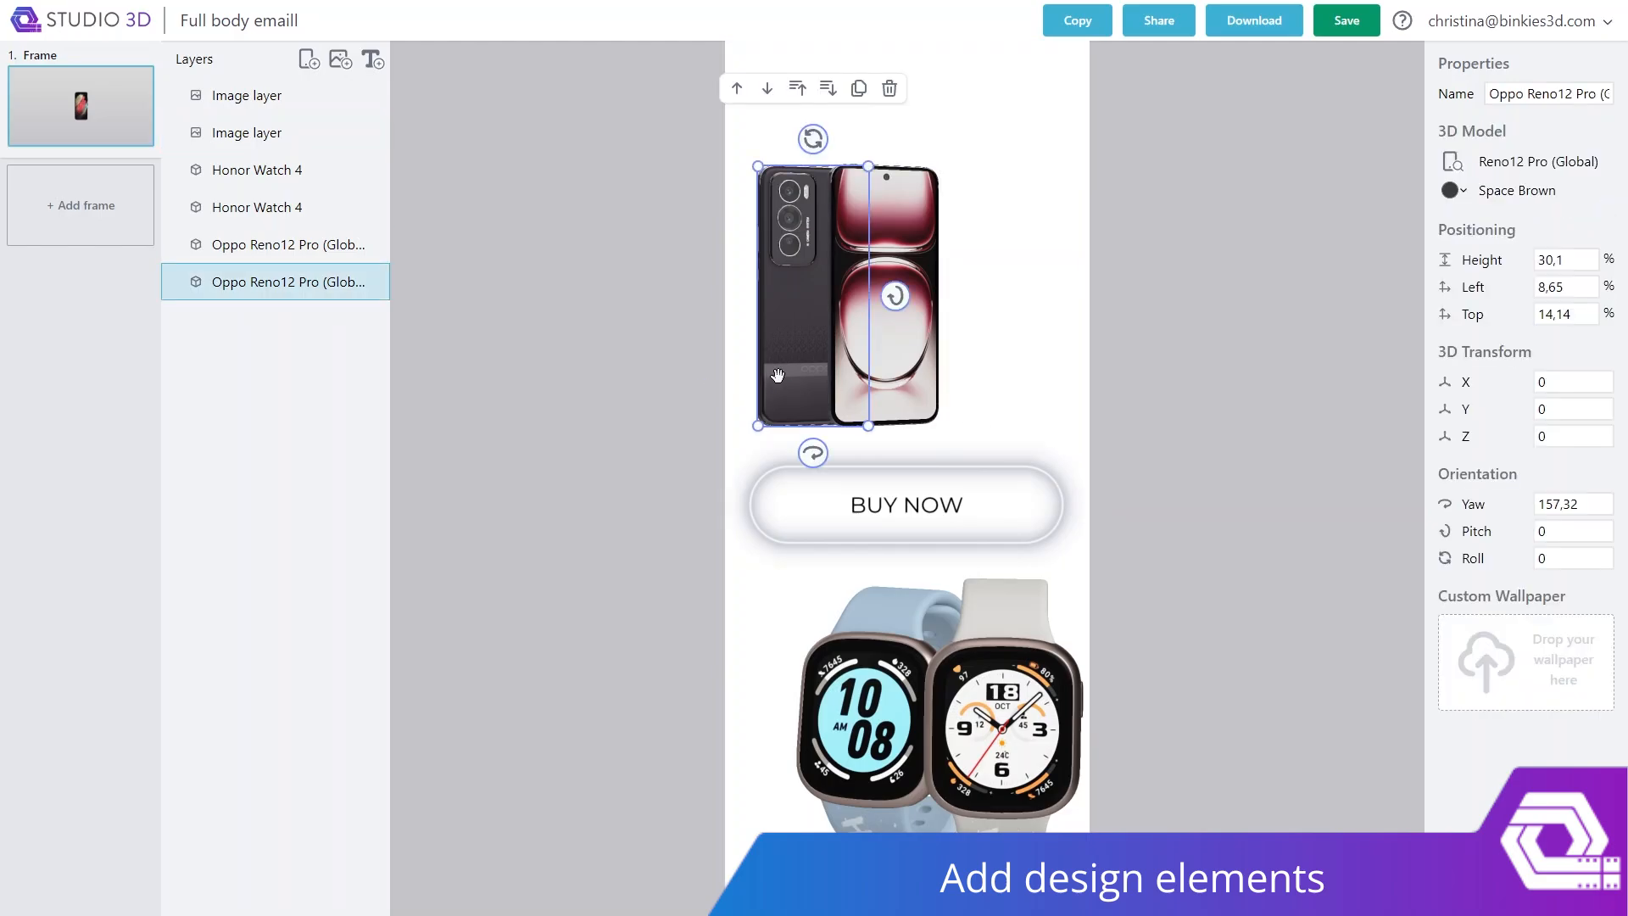
left_click(1462, 192)
left_click(1505, 231)
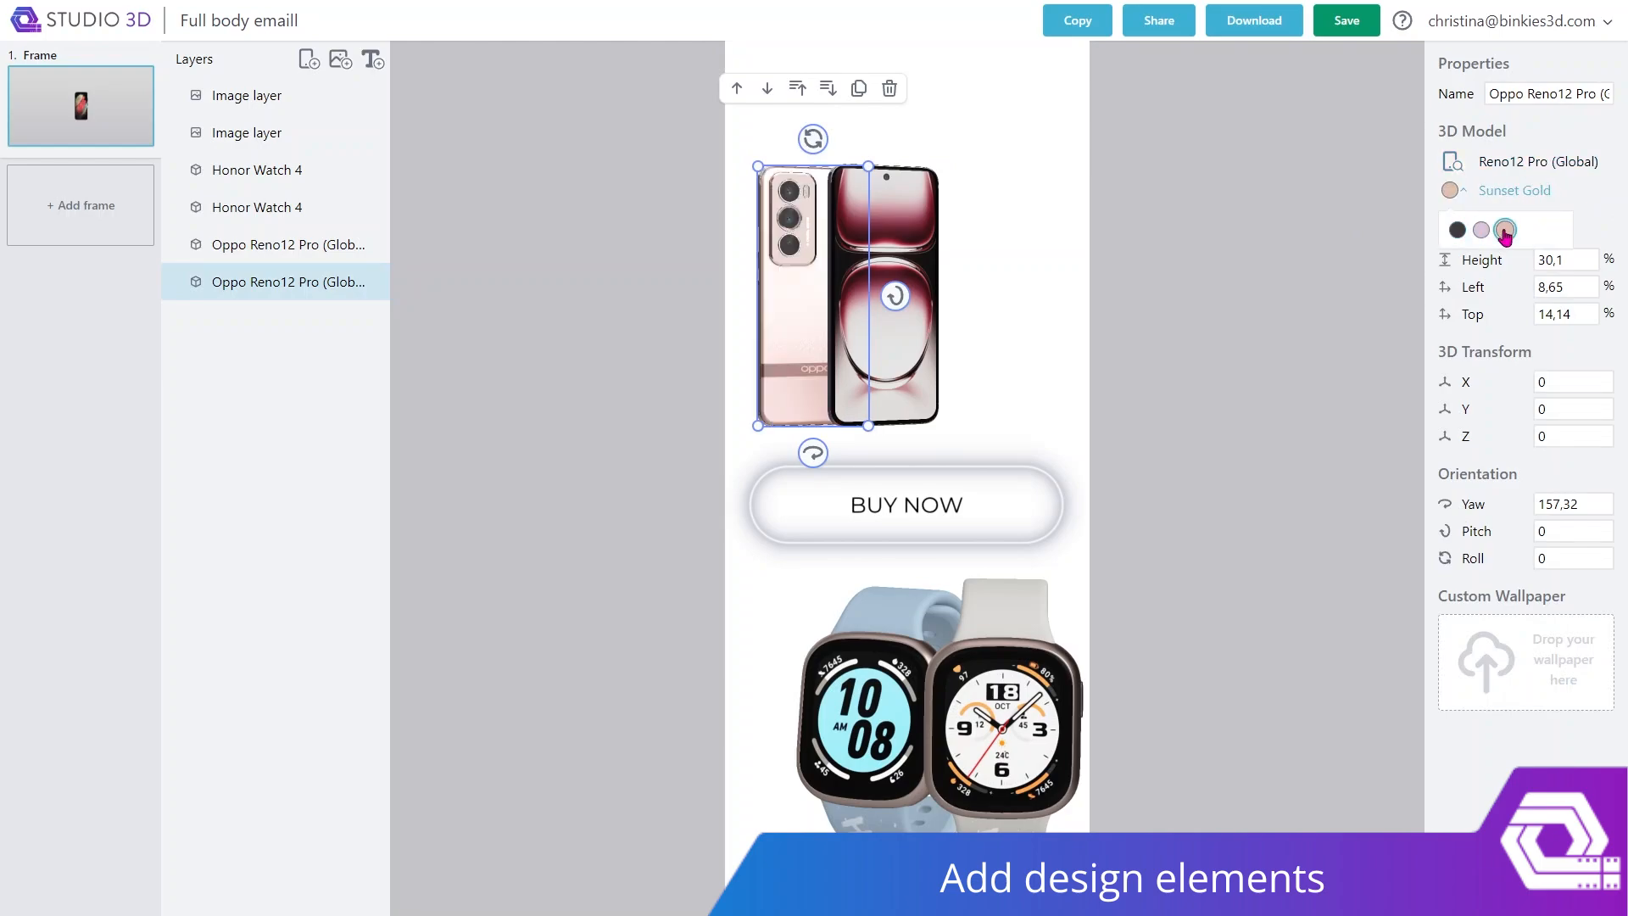
left_click(1144, 736)
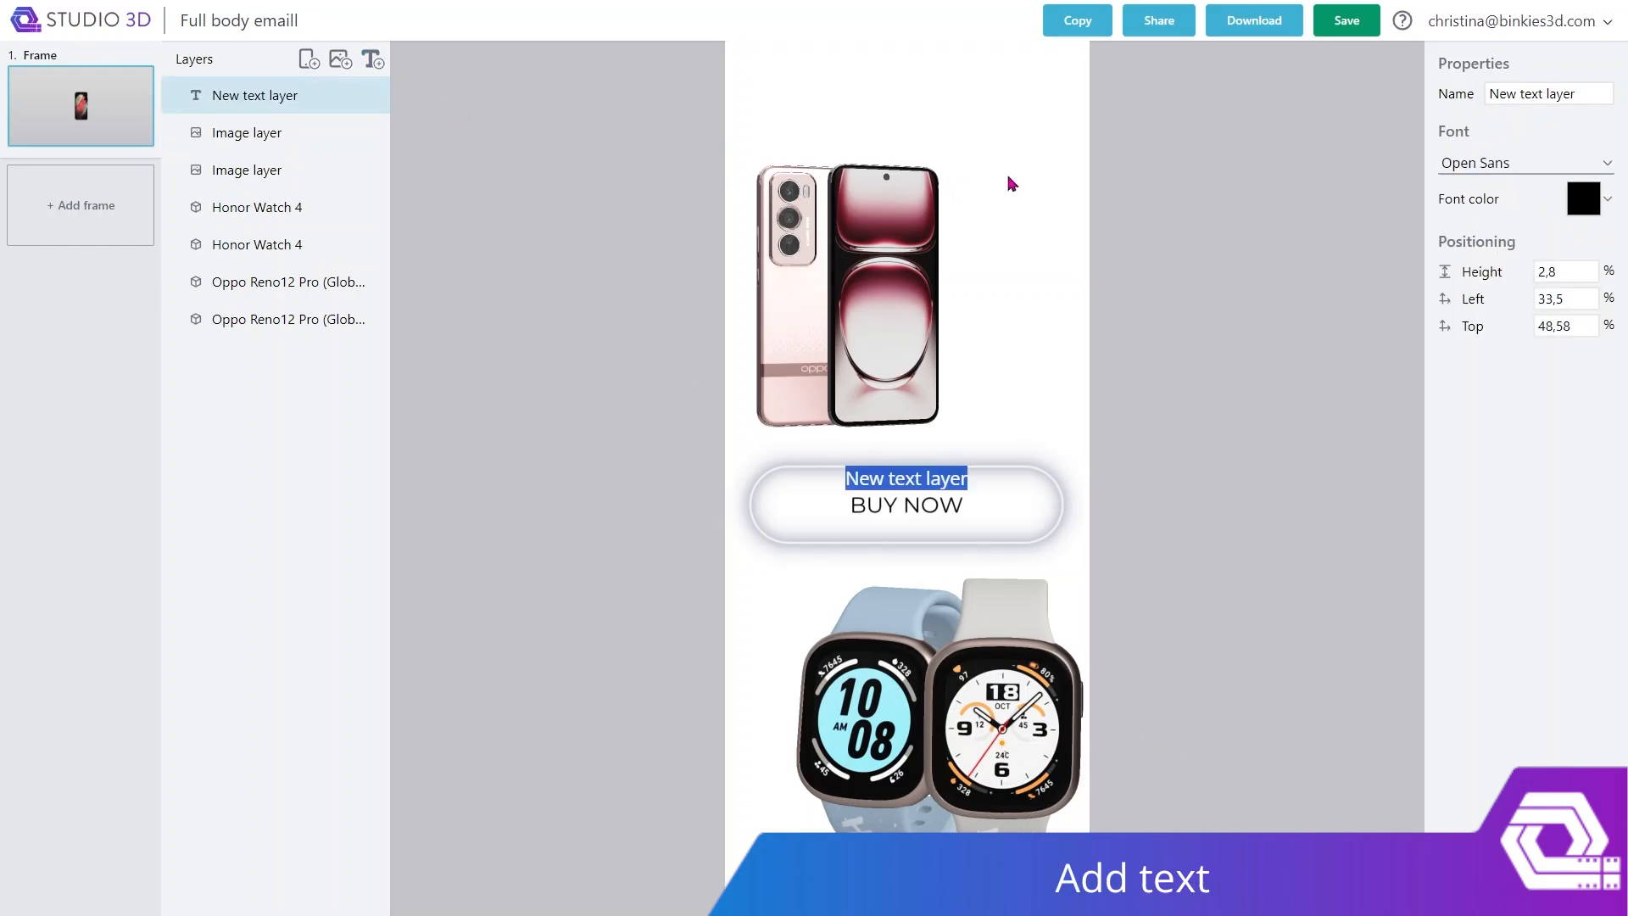
Make the new text layer read SALE and set its font to Oswald.
triple_click(947, 480)
type("SALE")
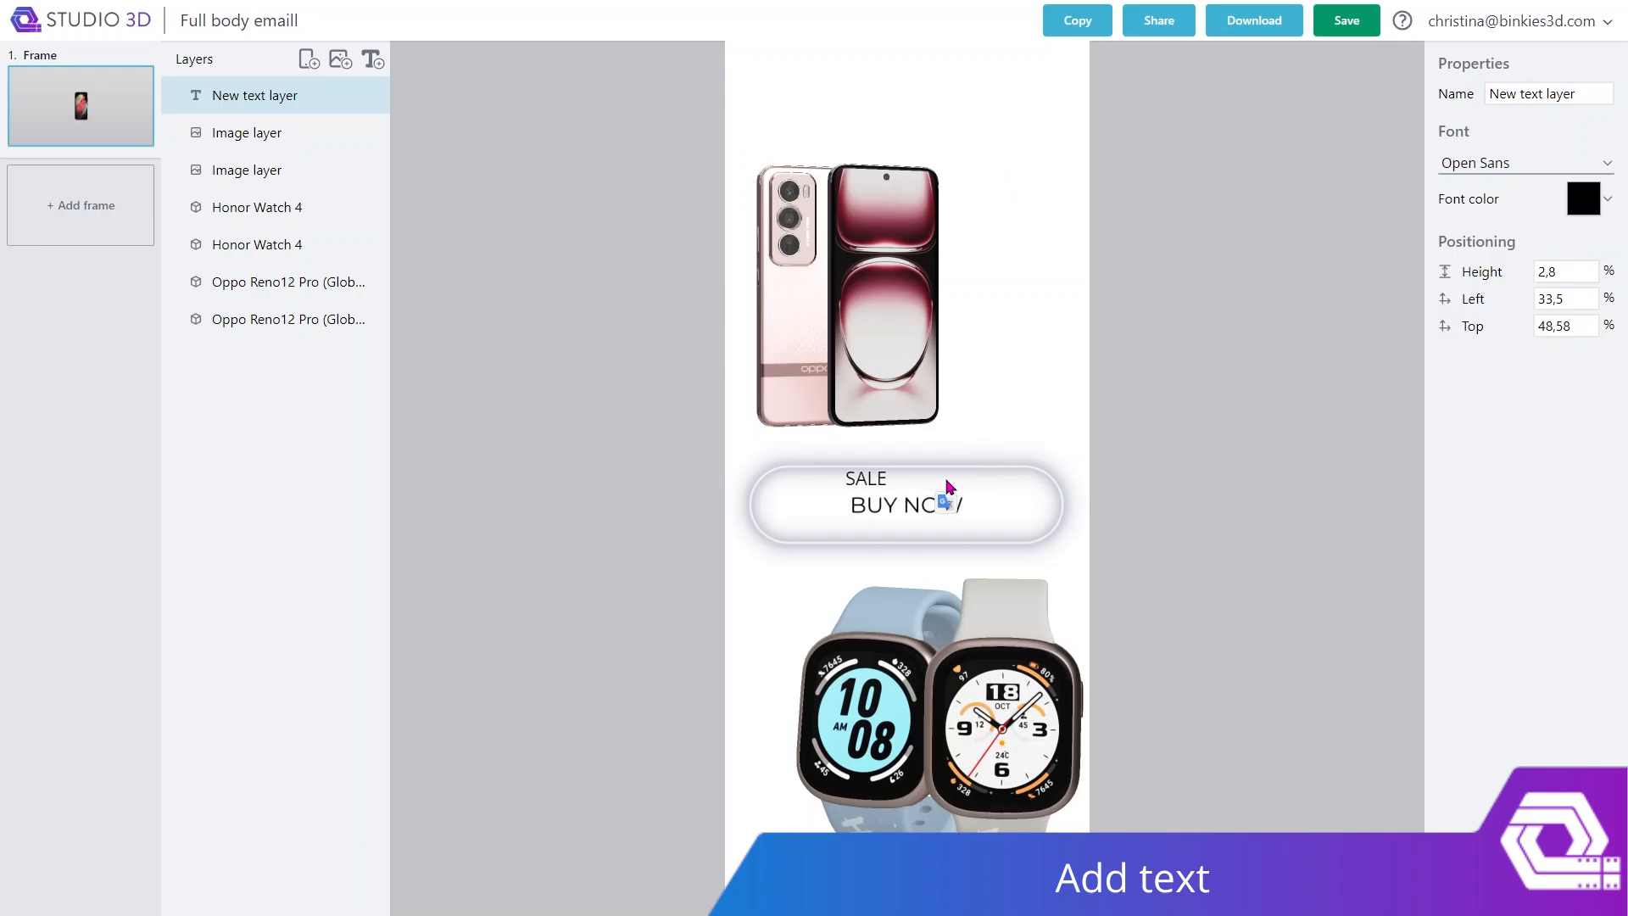
double_click(872, 476)
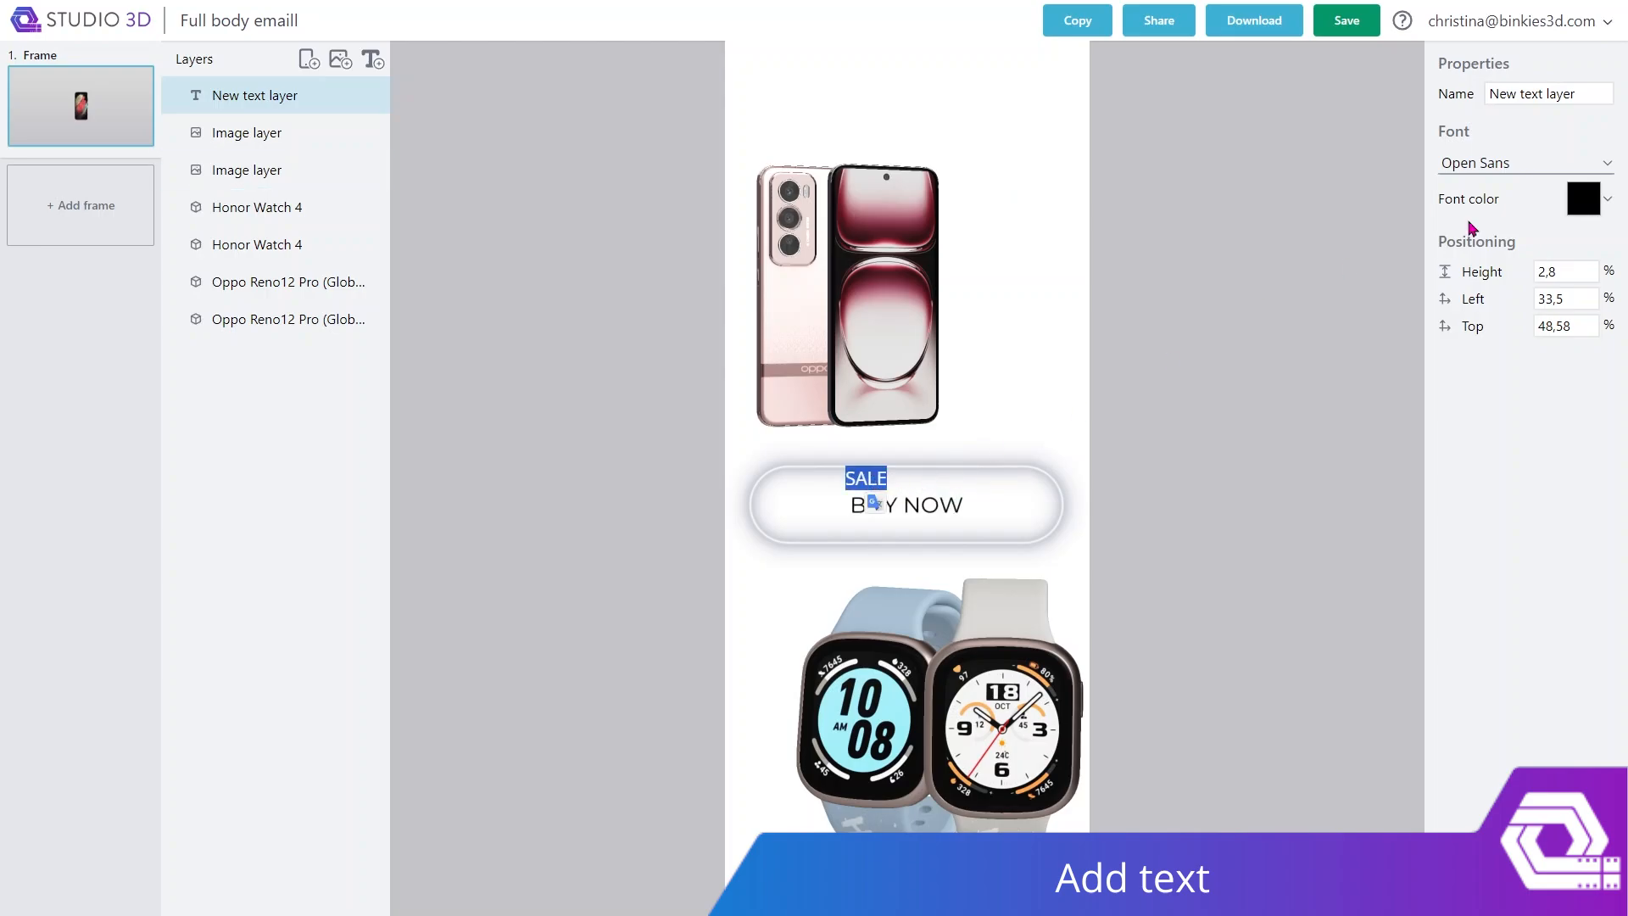
left_click(1579, 170)
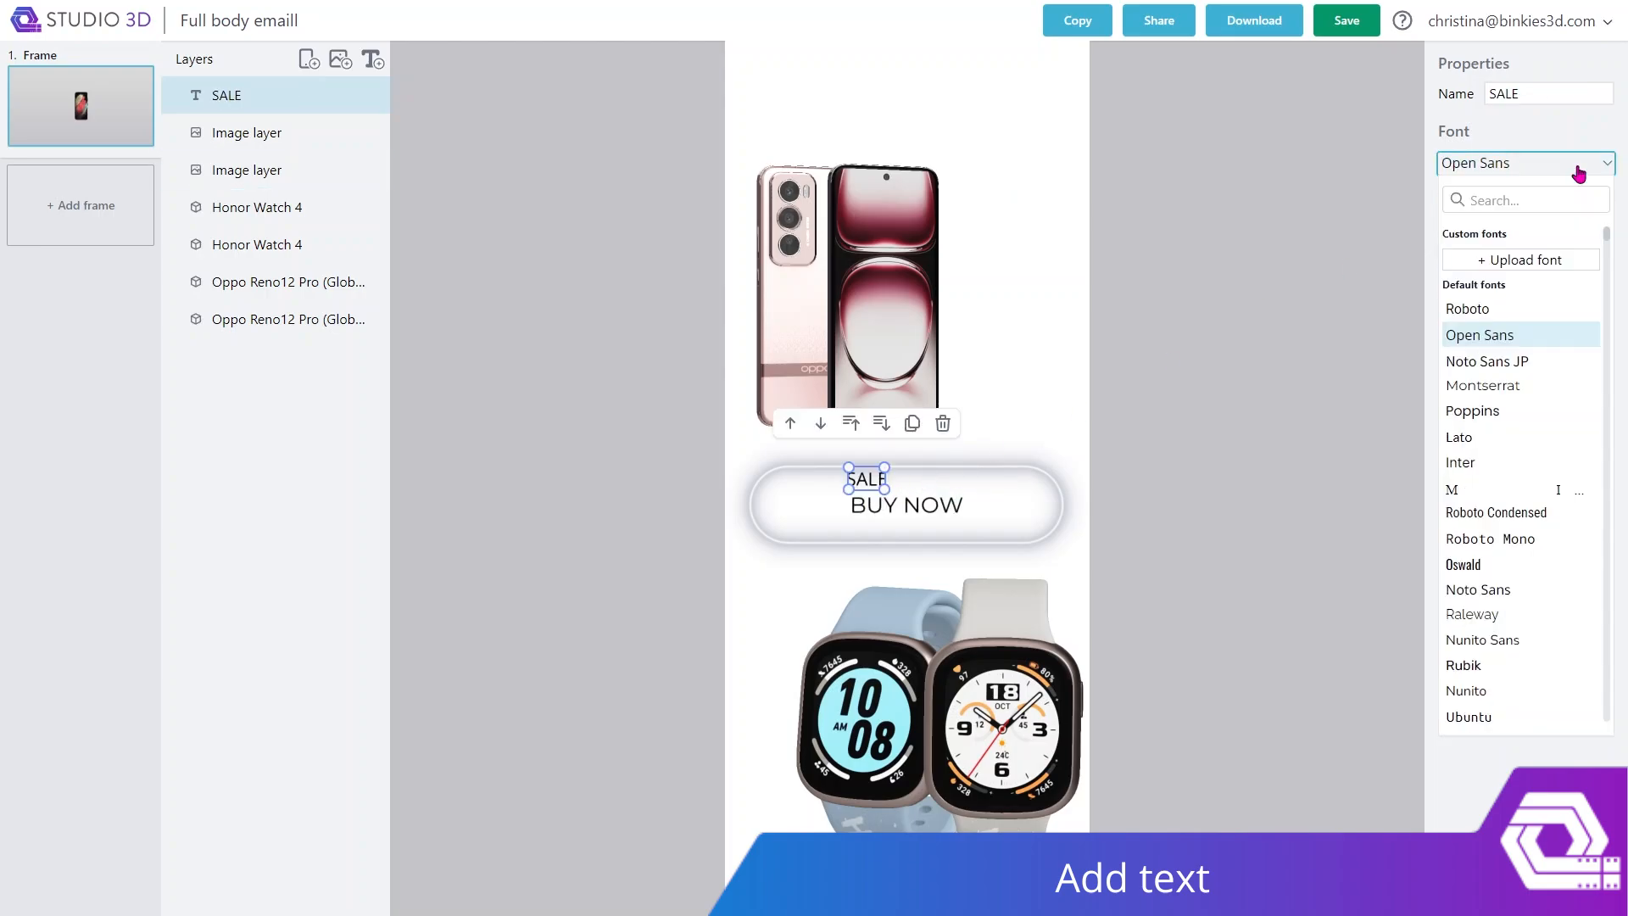
left_click(1487, 565)
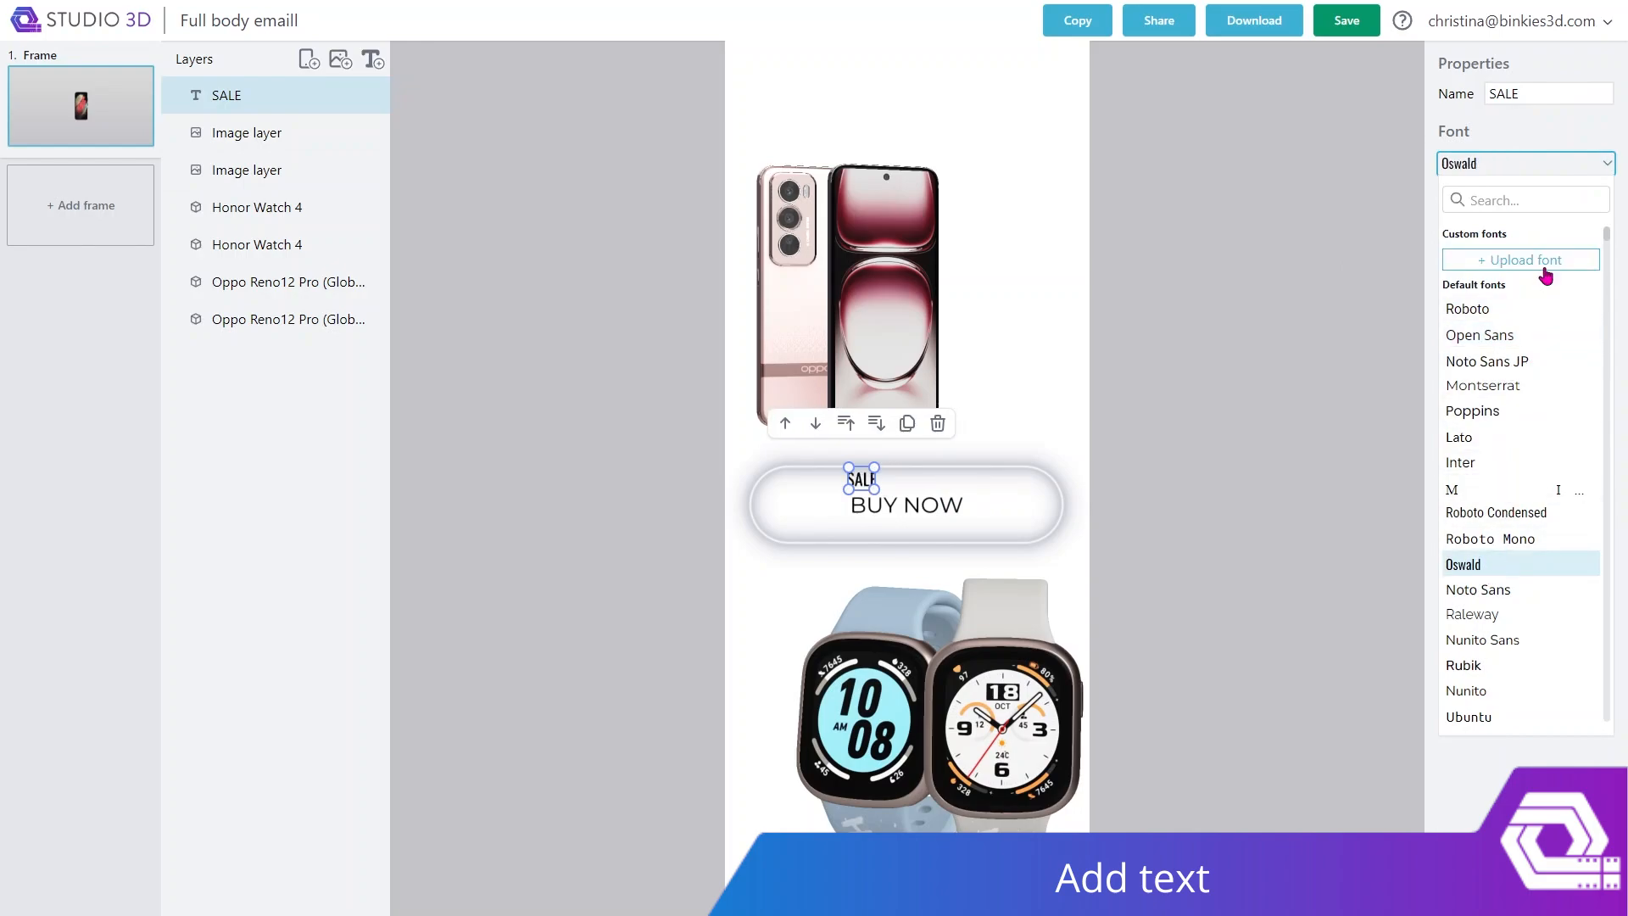
Enlarge the SALE text to about 14.6% height and centre it above the phones at the frame's upper edge.
left_click_drag(874, 467, 1036, 256)
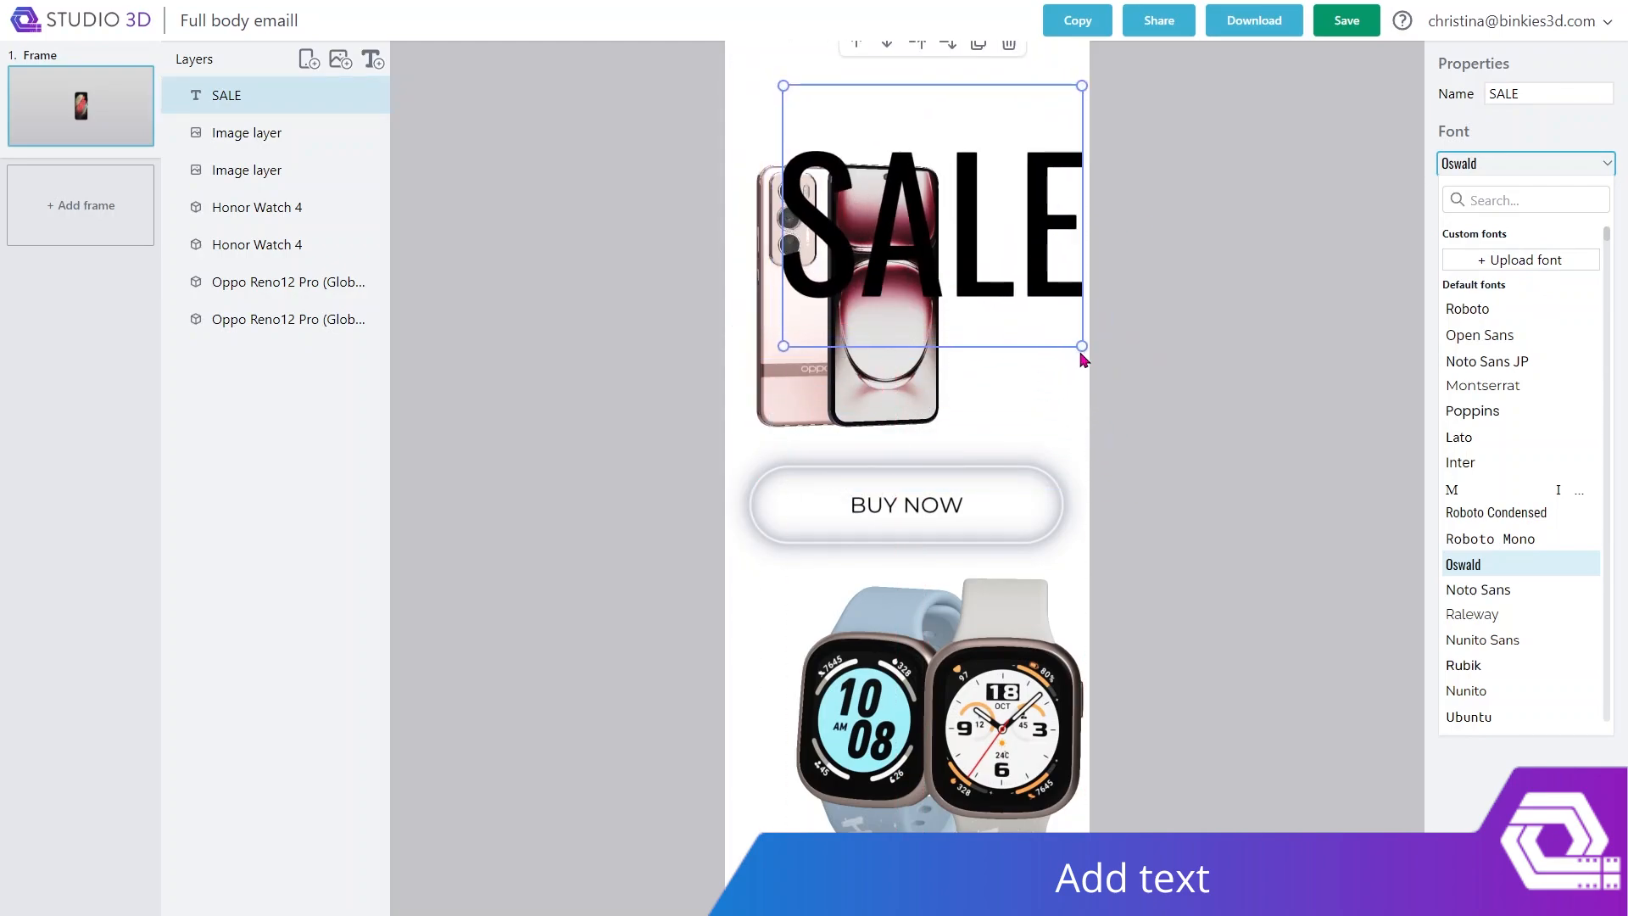
left_click(1082, 359)
left_click(1055, 309)
left_click_drag(1081, 346, 927, 210)
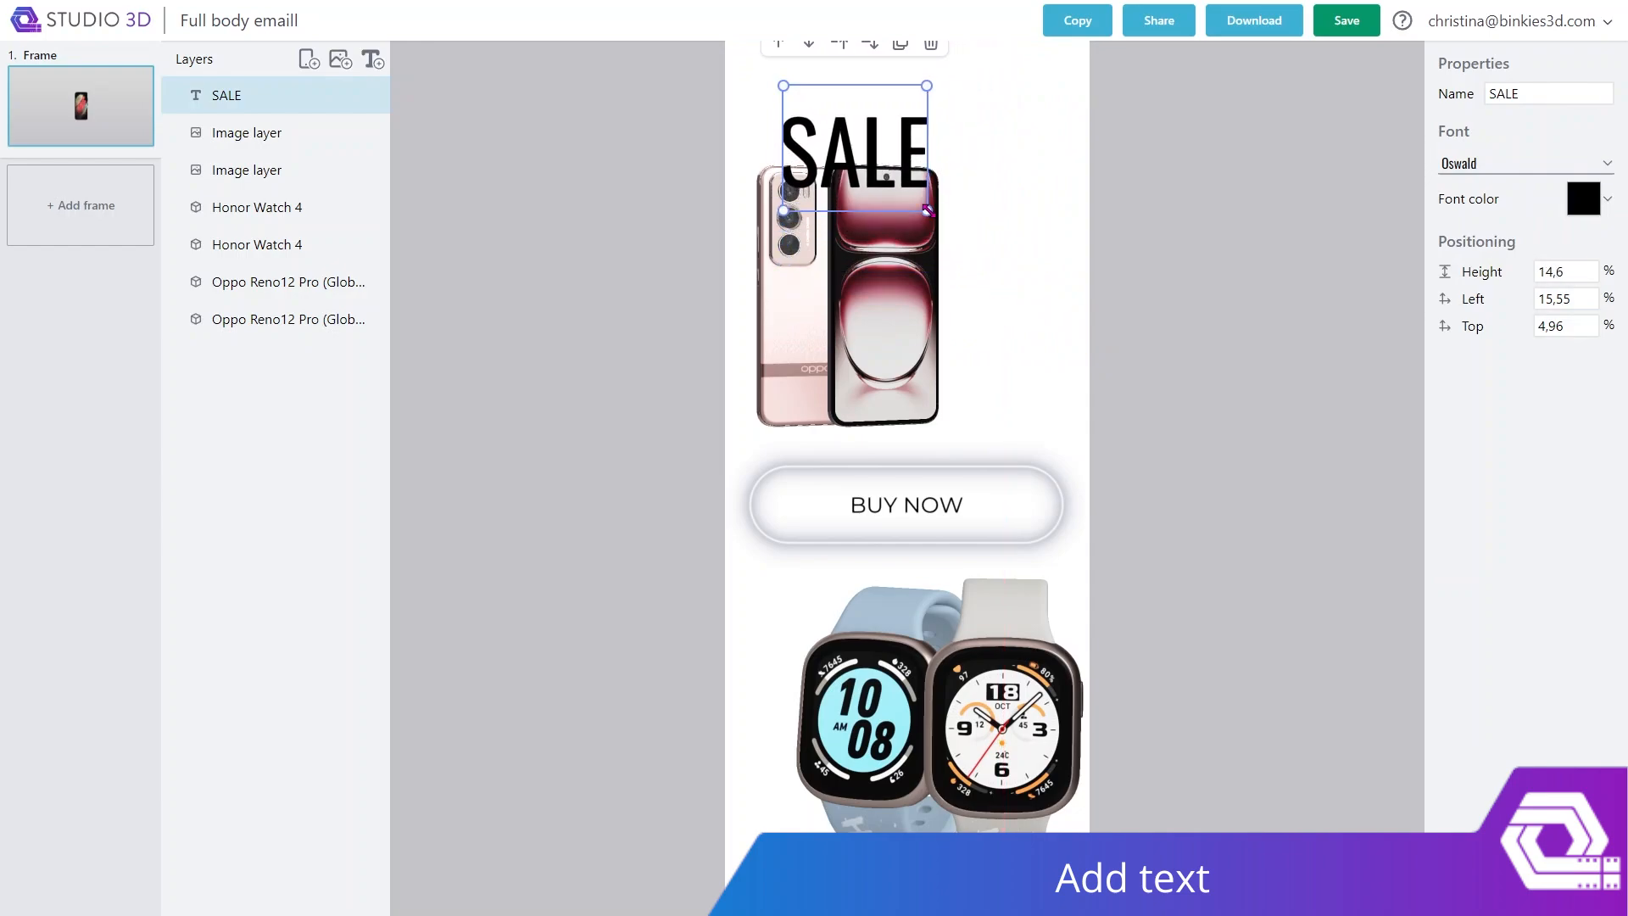
left_click_drag(899, 157, 950, 114)
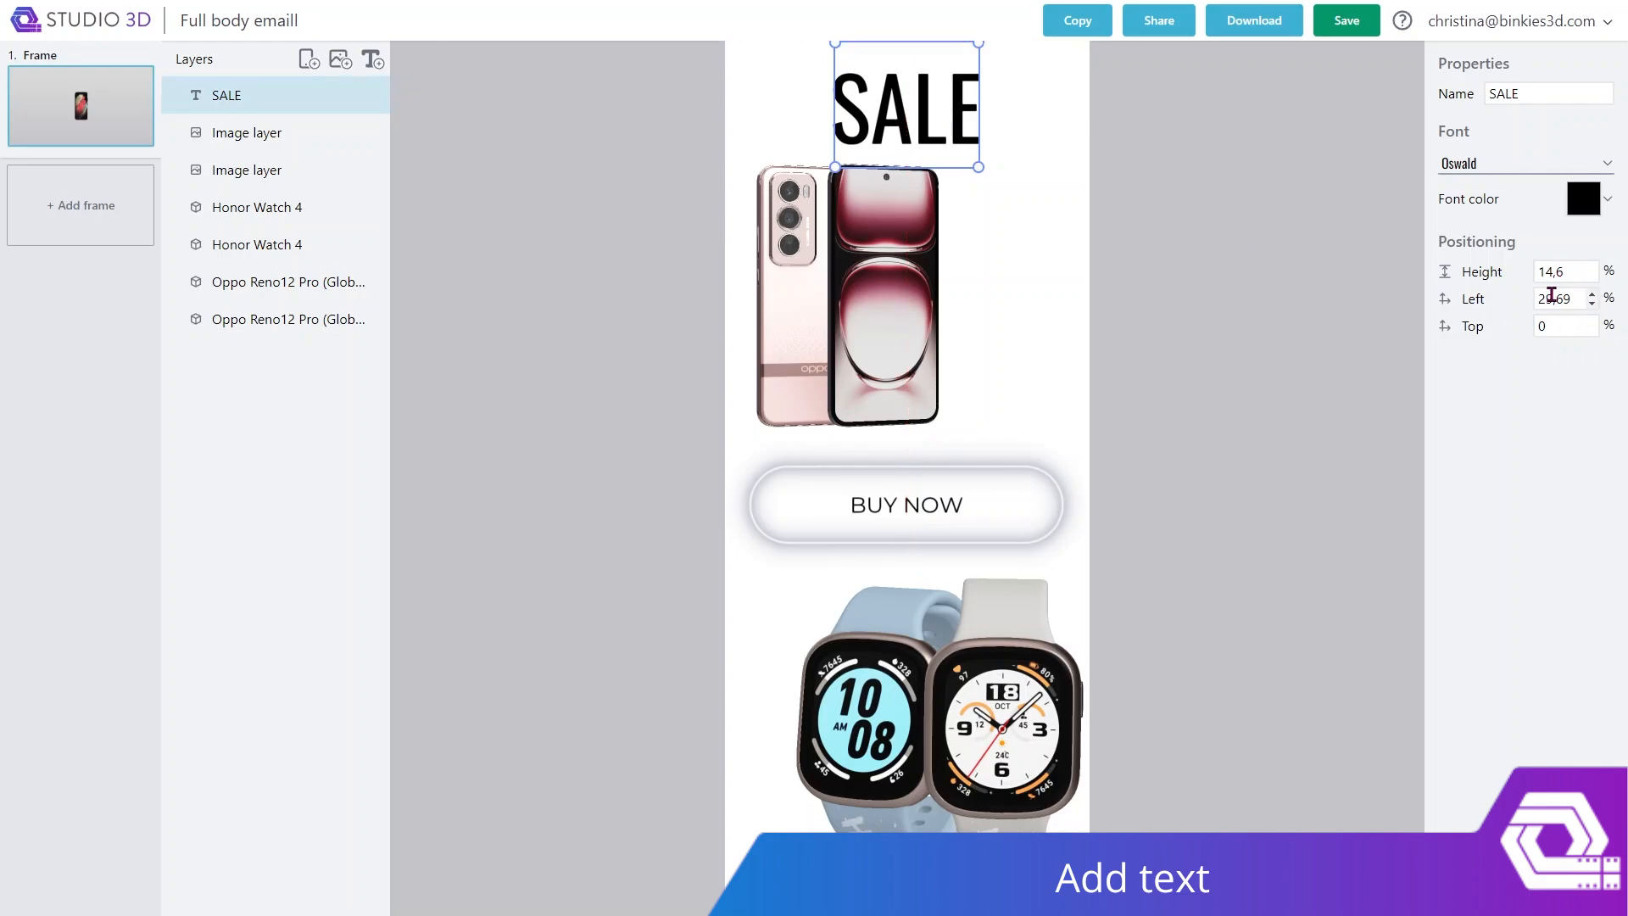
left_click(1147, 404)
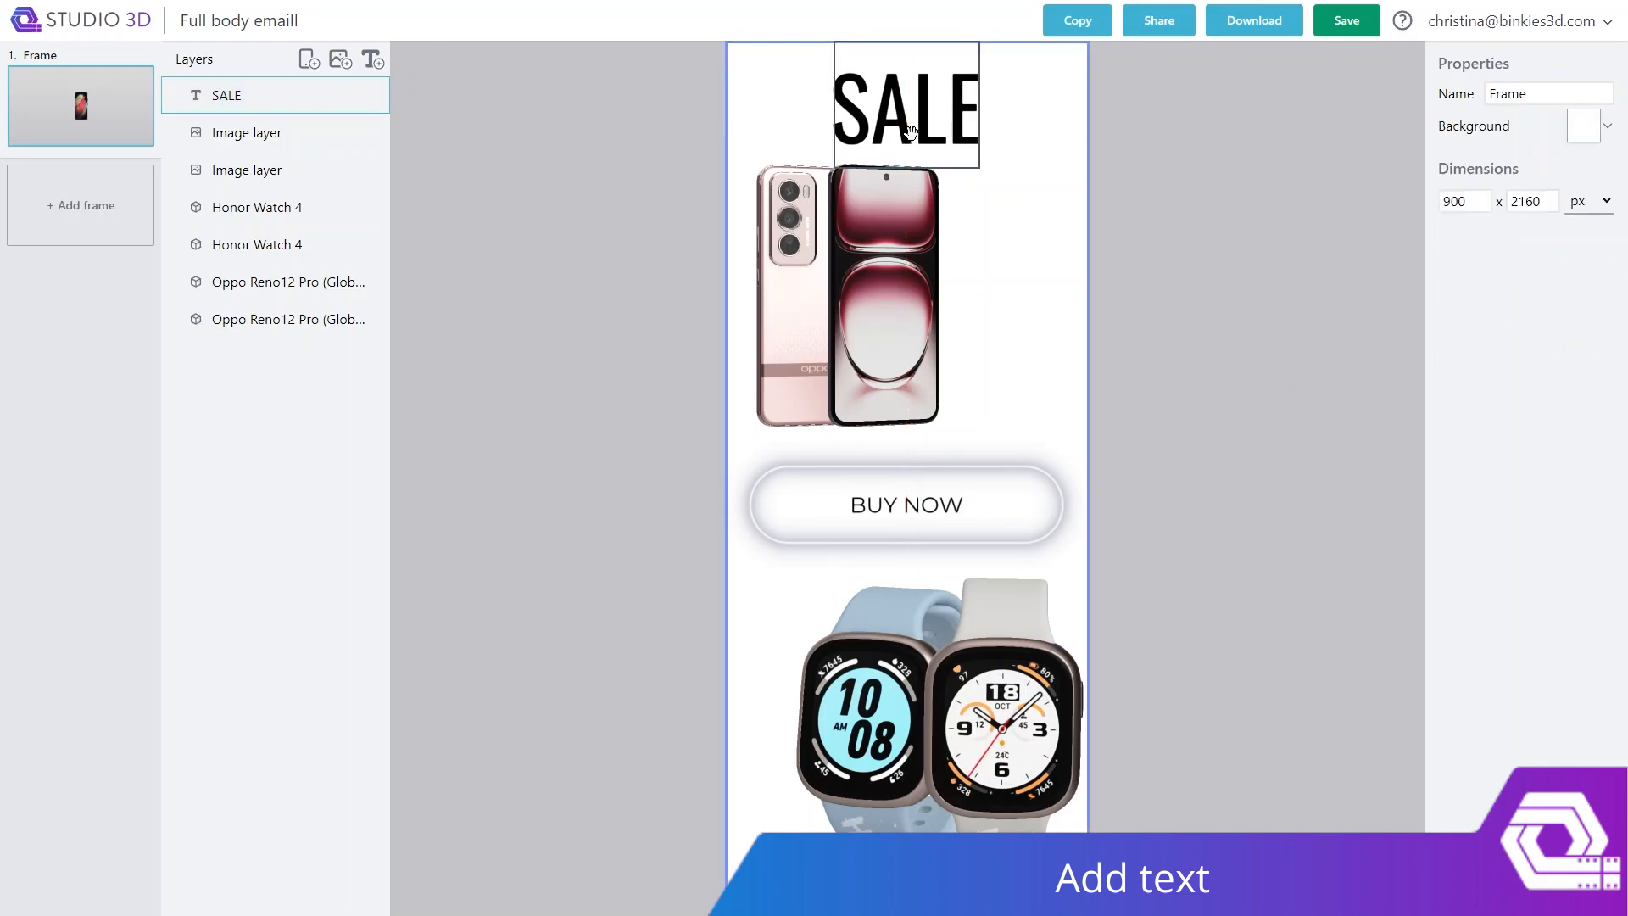
Try a second copy of the SALE text beside the original and beside the phones, and delete that copy.
left_click_drag(910, 131, 1022, 106)
left_click(852, 63)
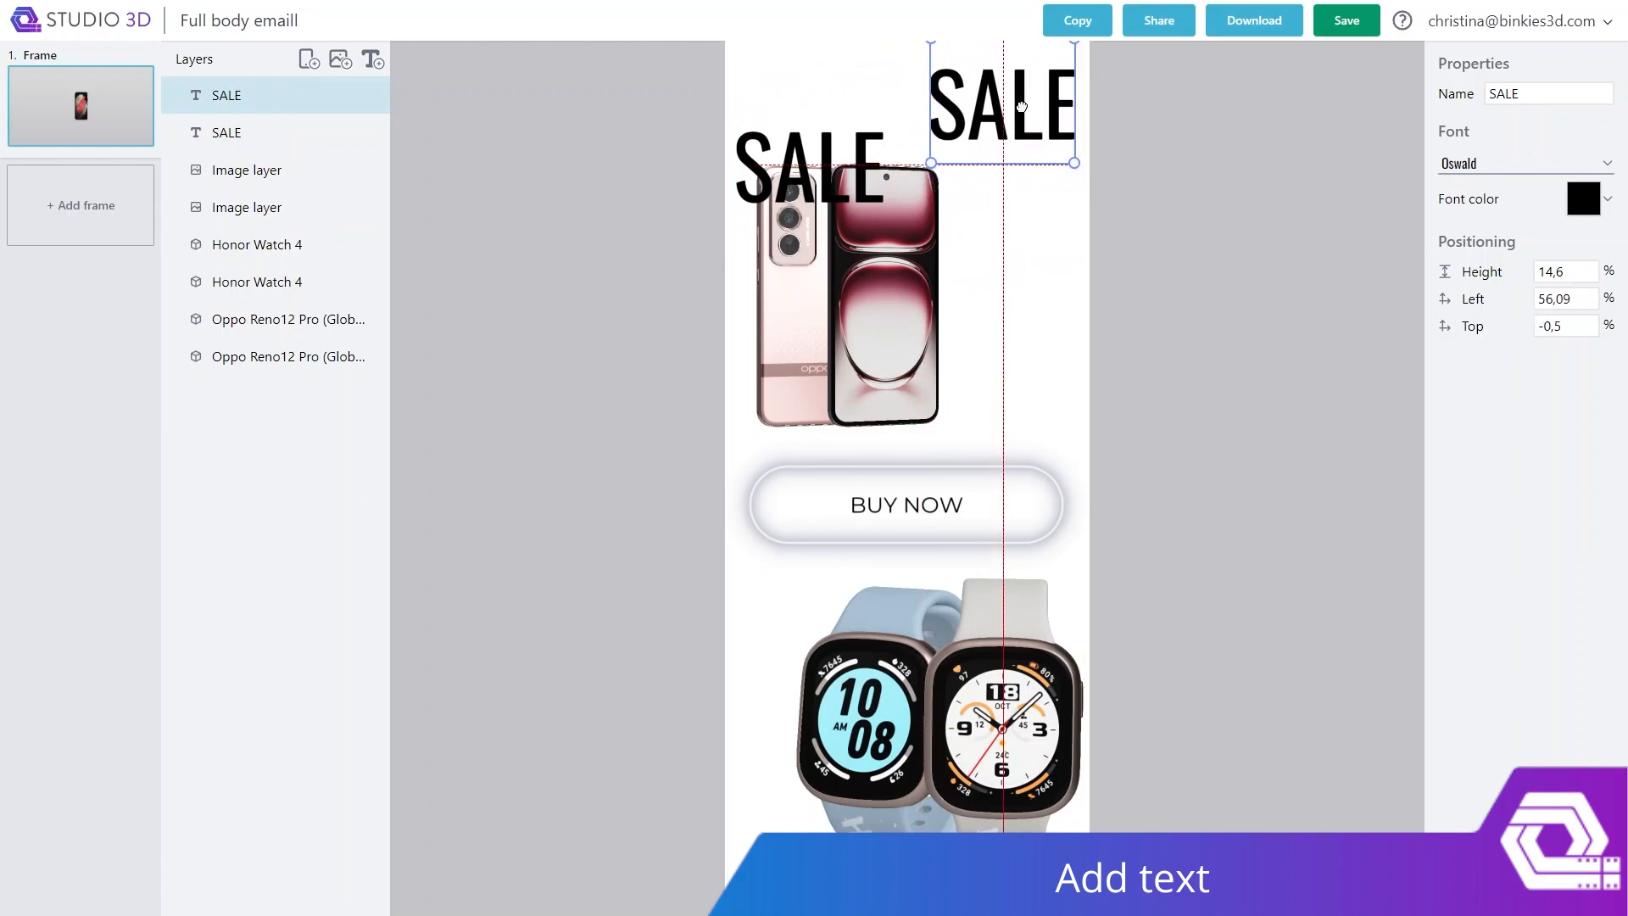
left_click_drag(842, 172, 845, 110)
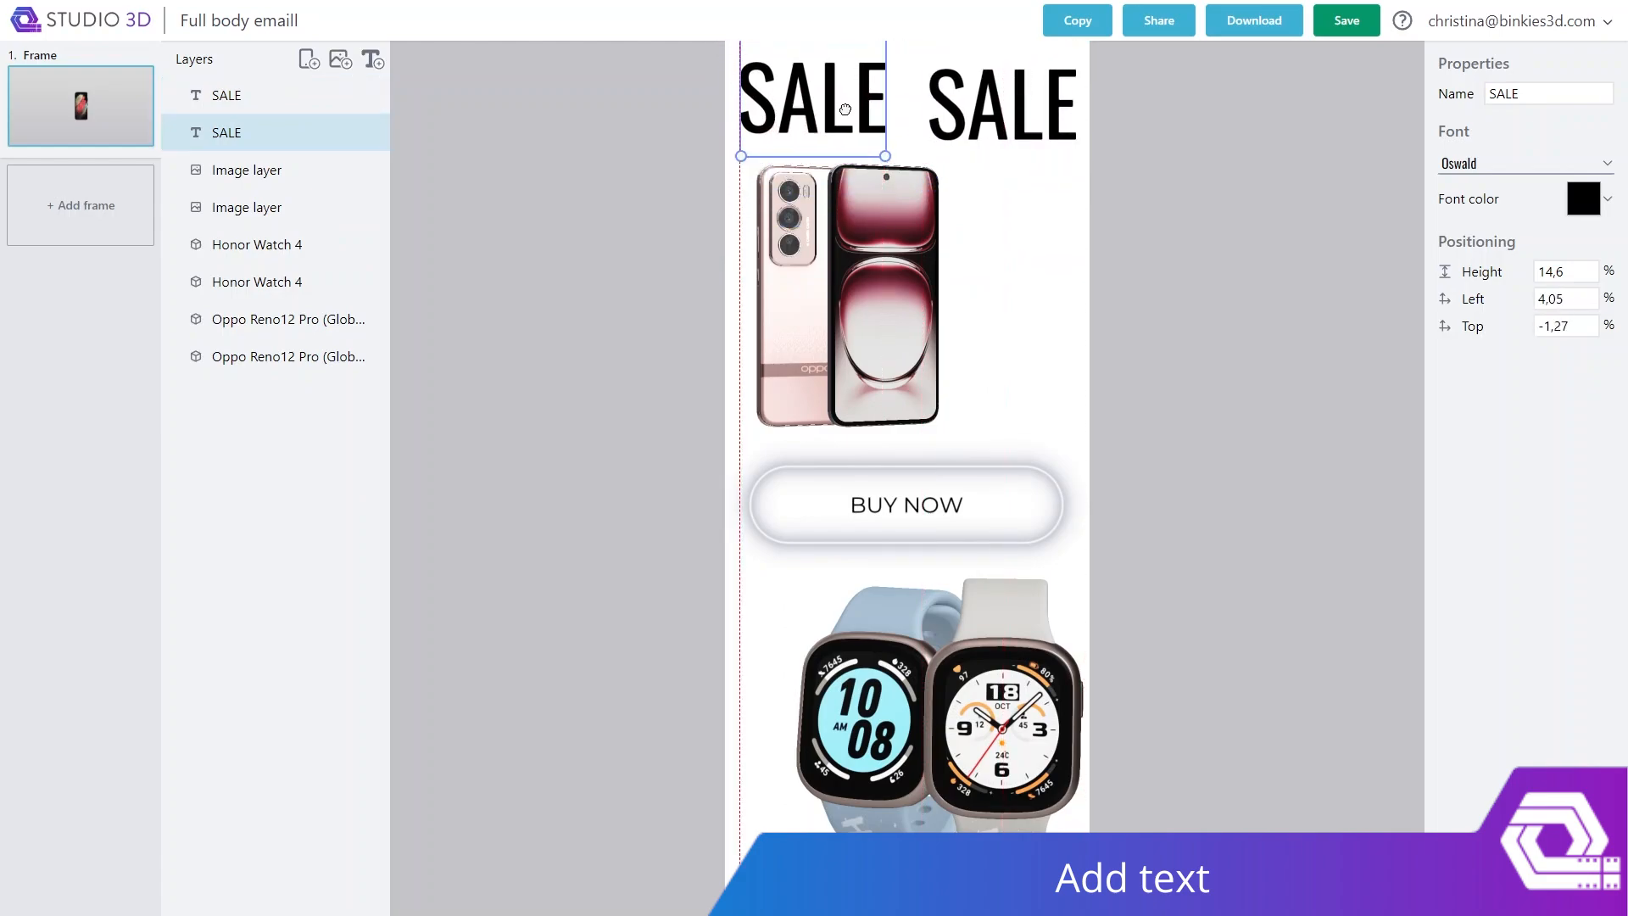
left_click_drag(1029, 110, 1052, 341)
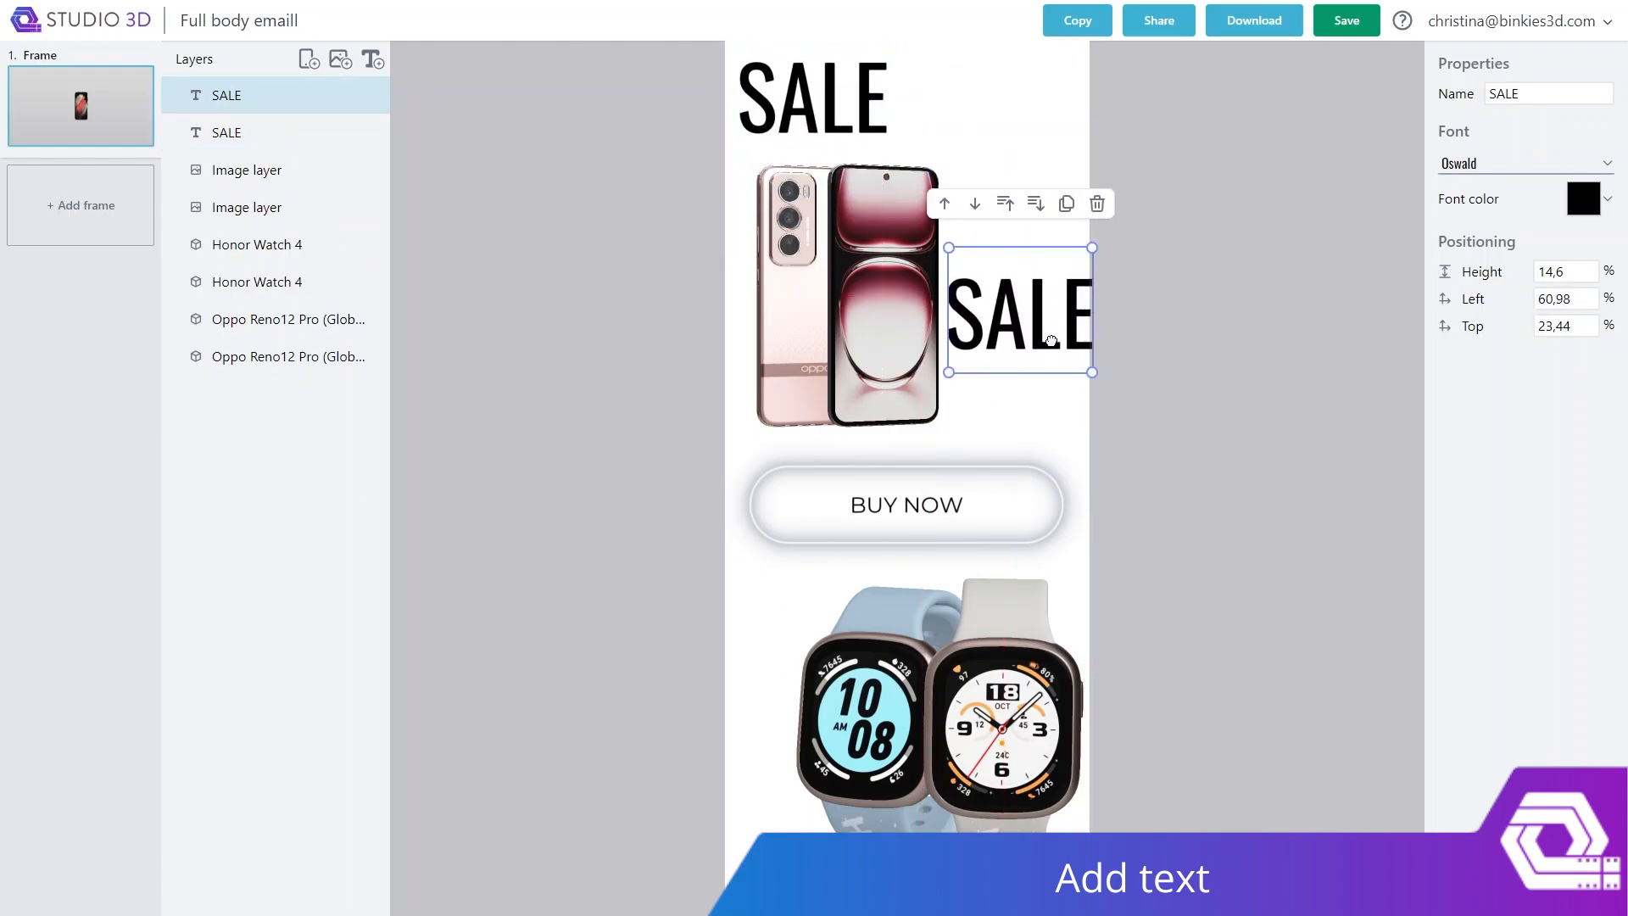
left_click(1097, 203)
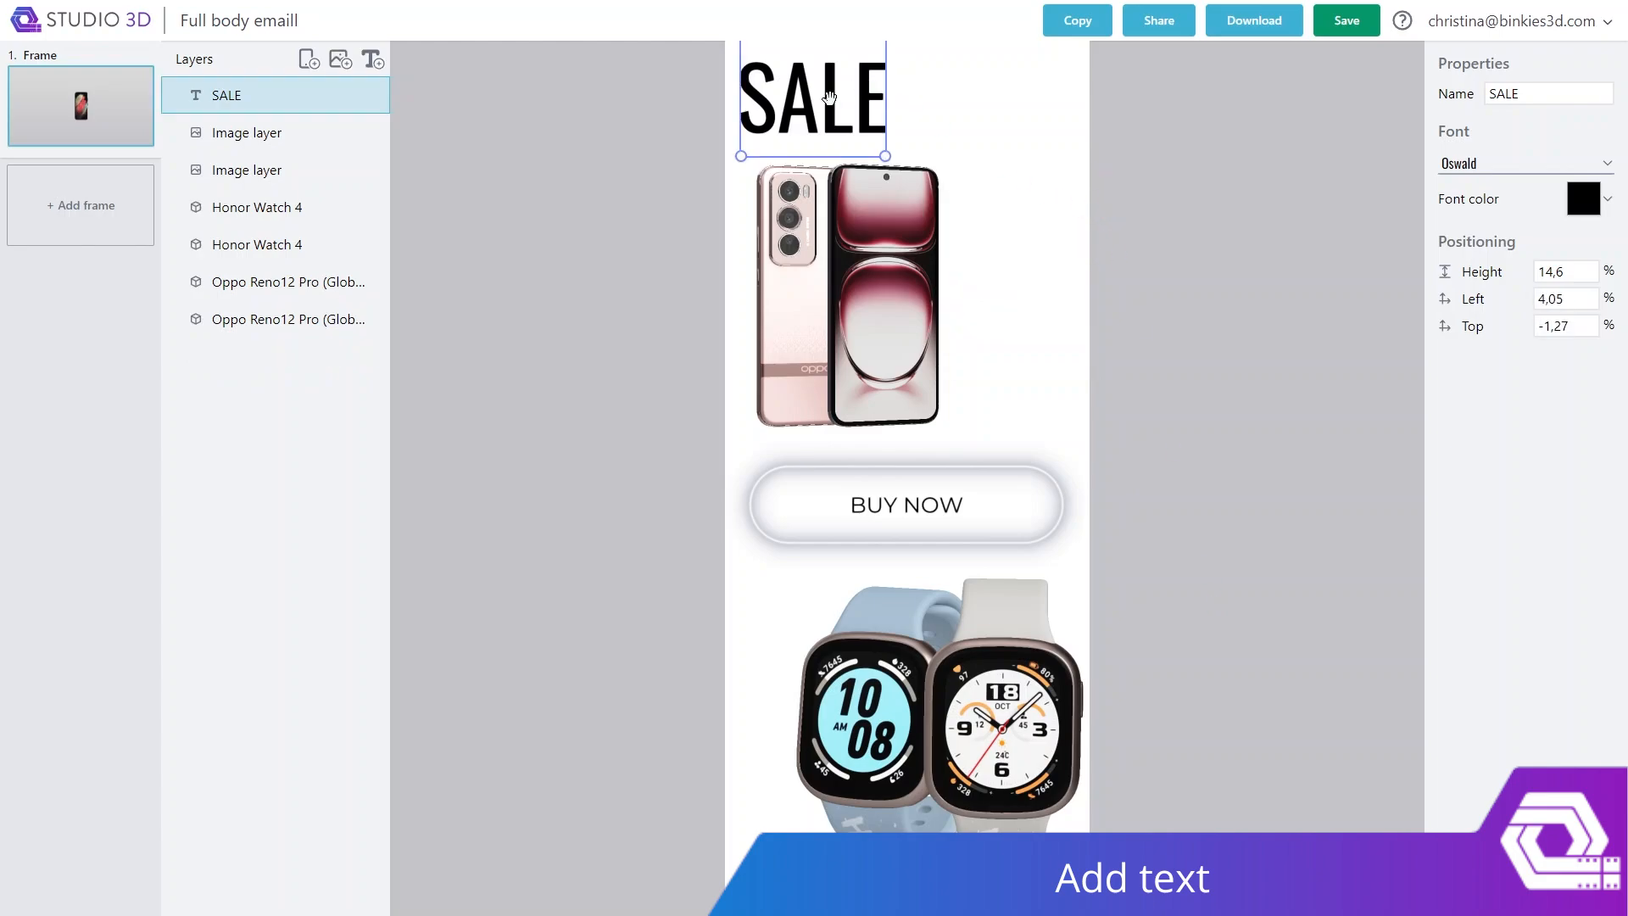
Move the remaining SALE text back towards the middle above the phones and reword it to SEASON SALE.
left_click_drag(829, 99, 955, 97)
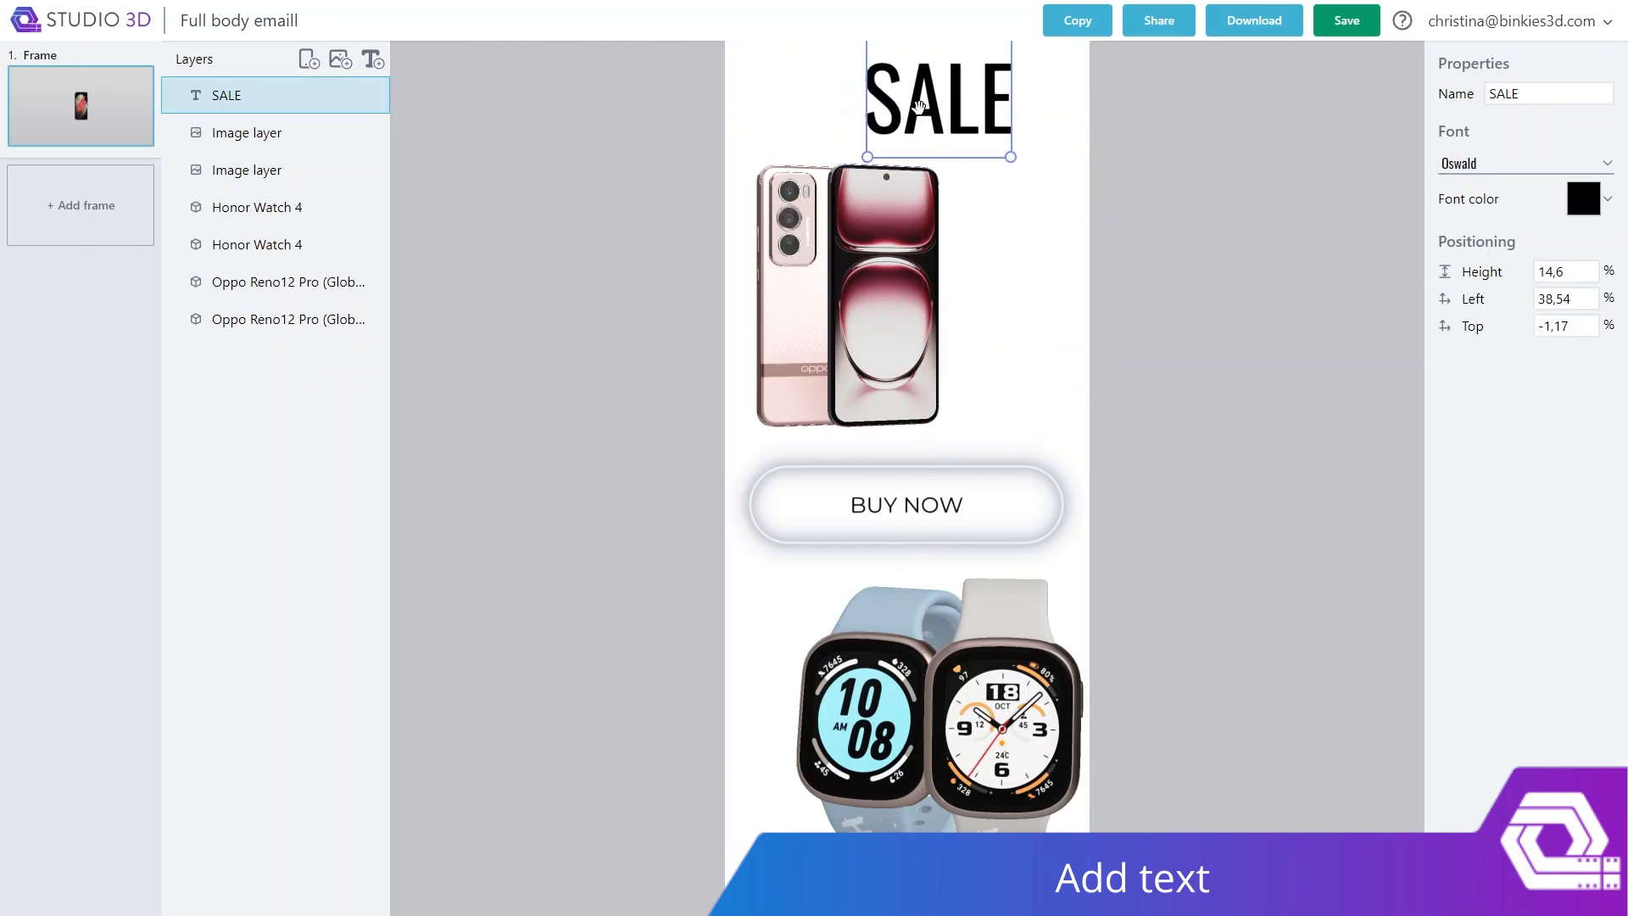
double_click(896, 108)
left_click(893, 110)
type("E")
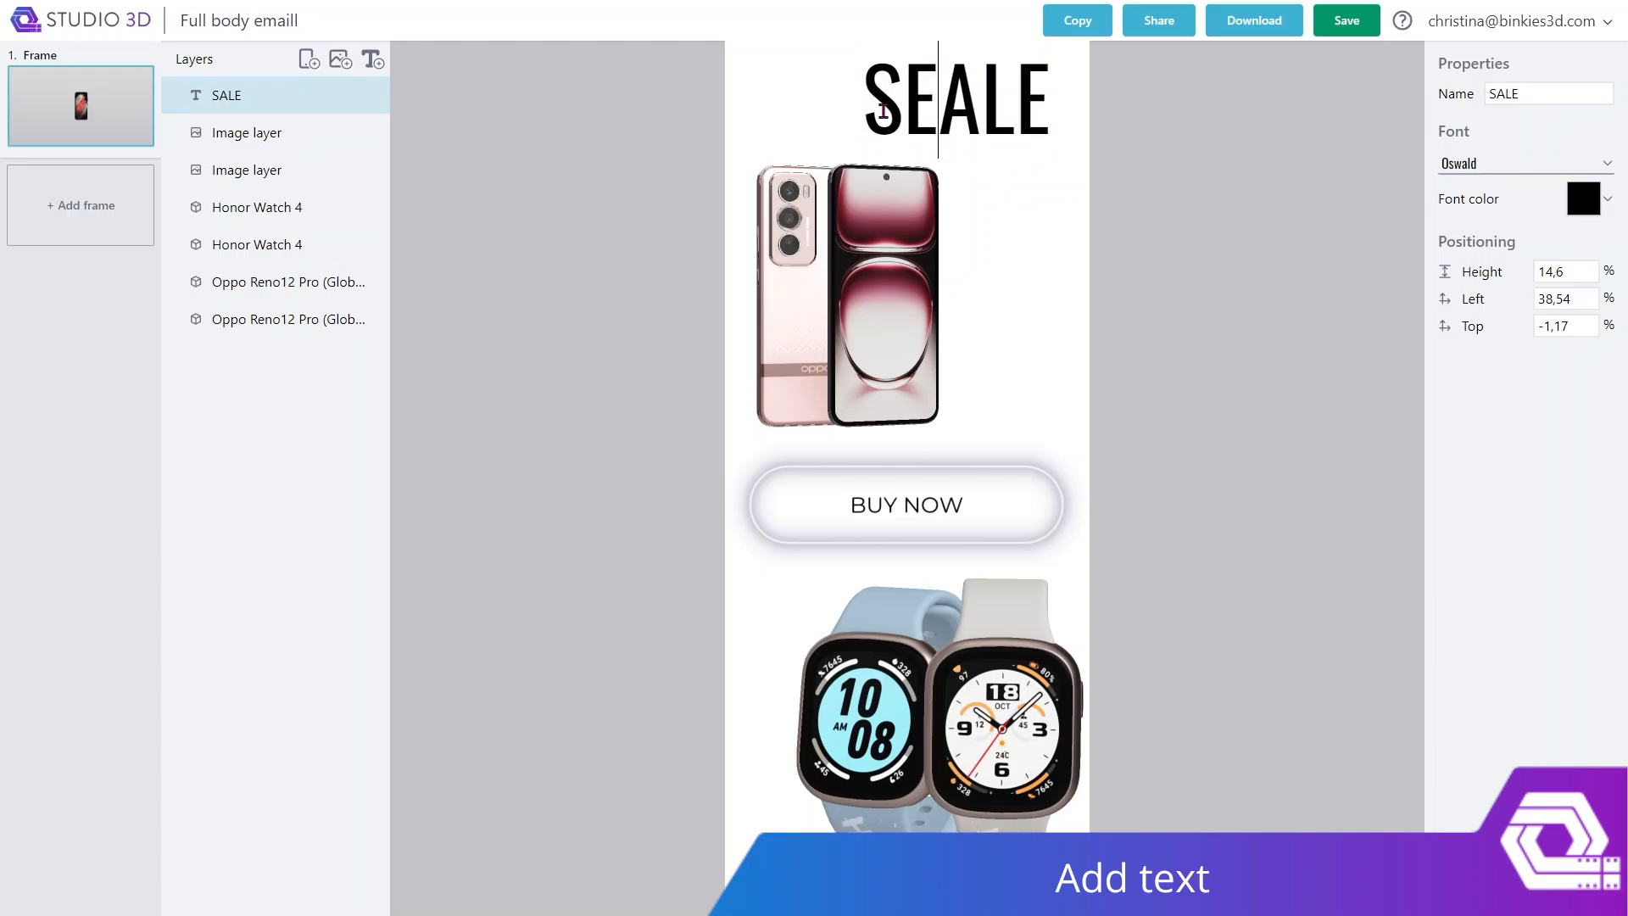
type("ASON SA")
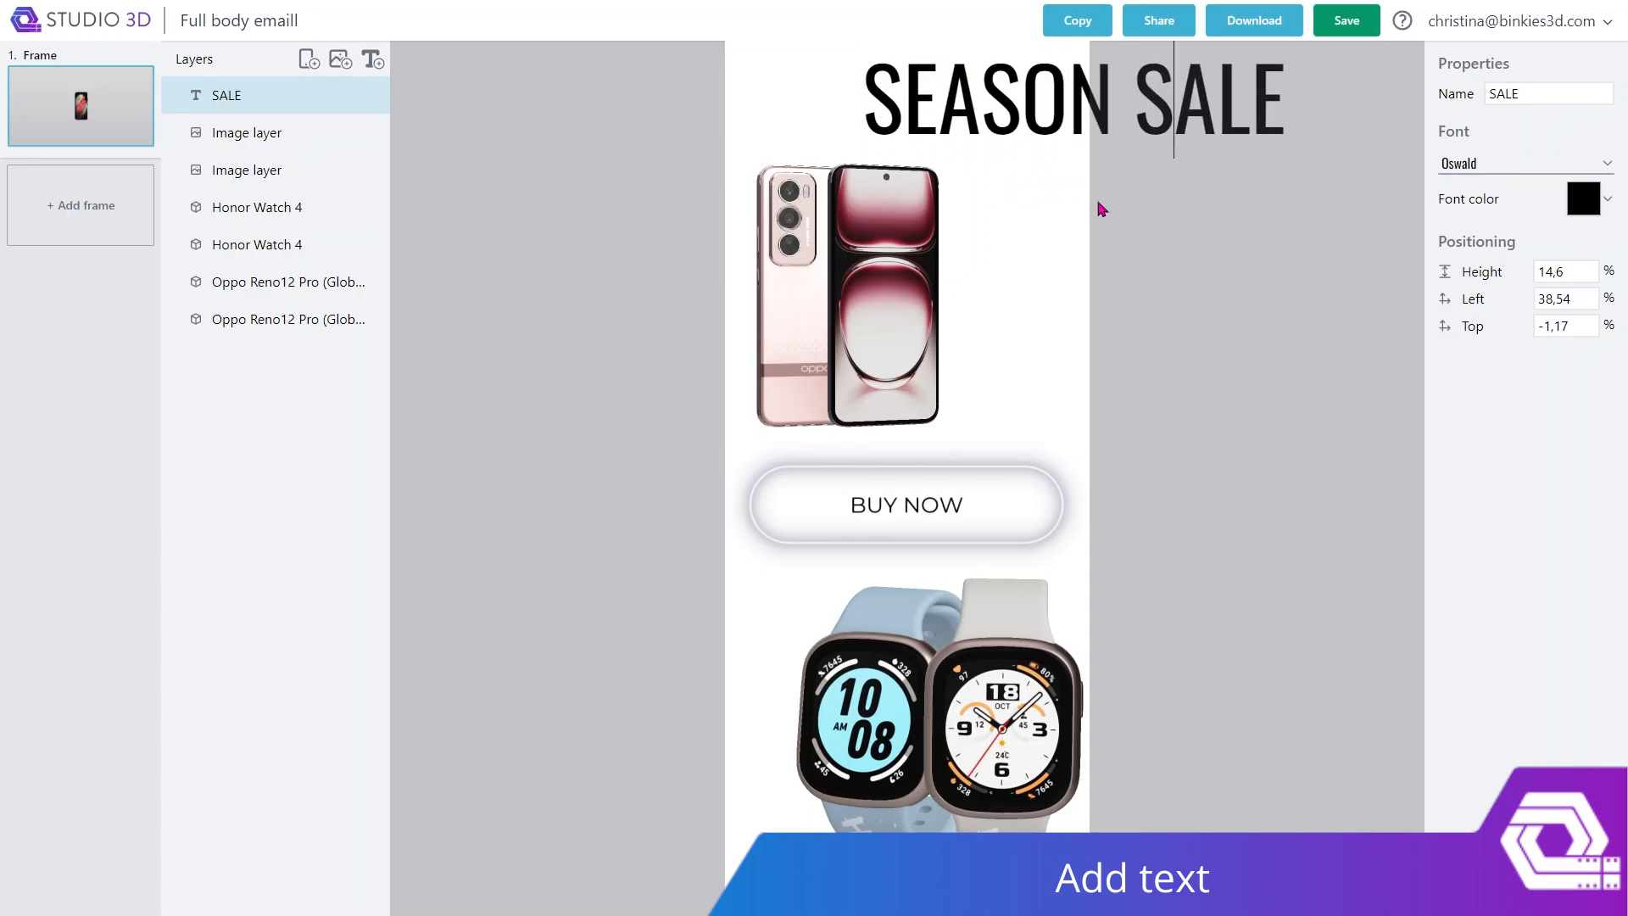
left_click(1098, 202)
Shrink the SEASON SALE heading to about 8.7% height and centre it horizontally above the phones, about 3% from the frame's upper edge.
left_click_drag(1171, 81, 1031, 85)
left_click(1145, 166)
left_click(1128, 140)
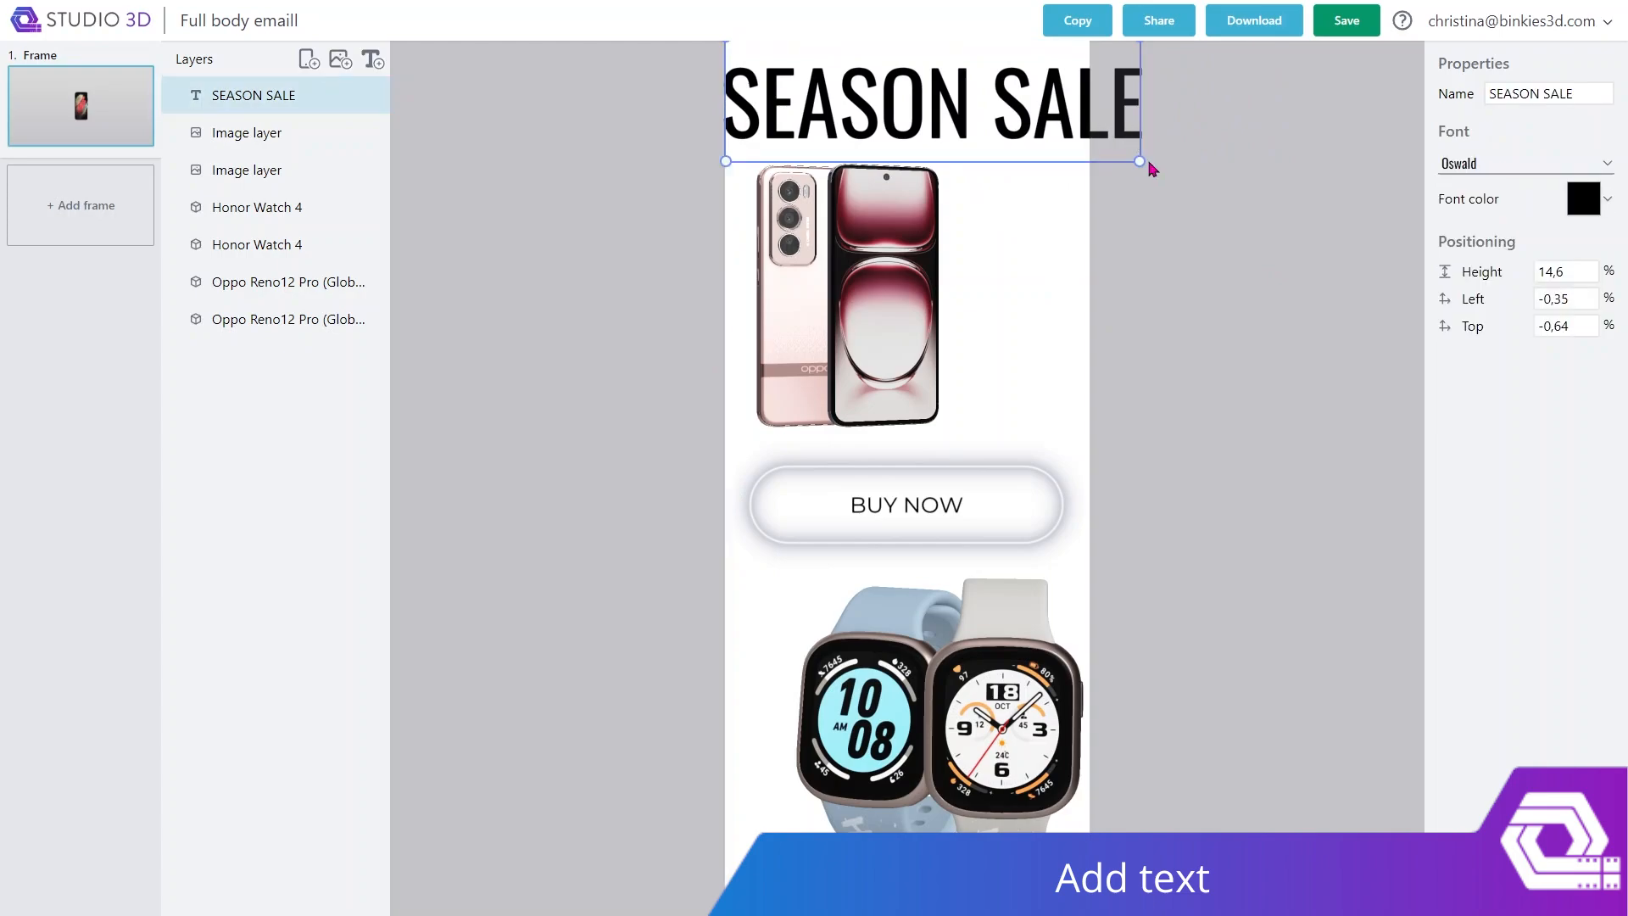
left_click_drag(1144, 165, 993, 122)
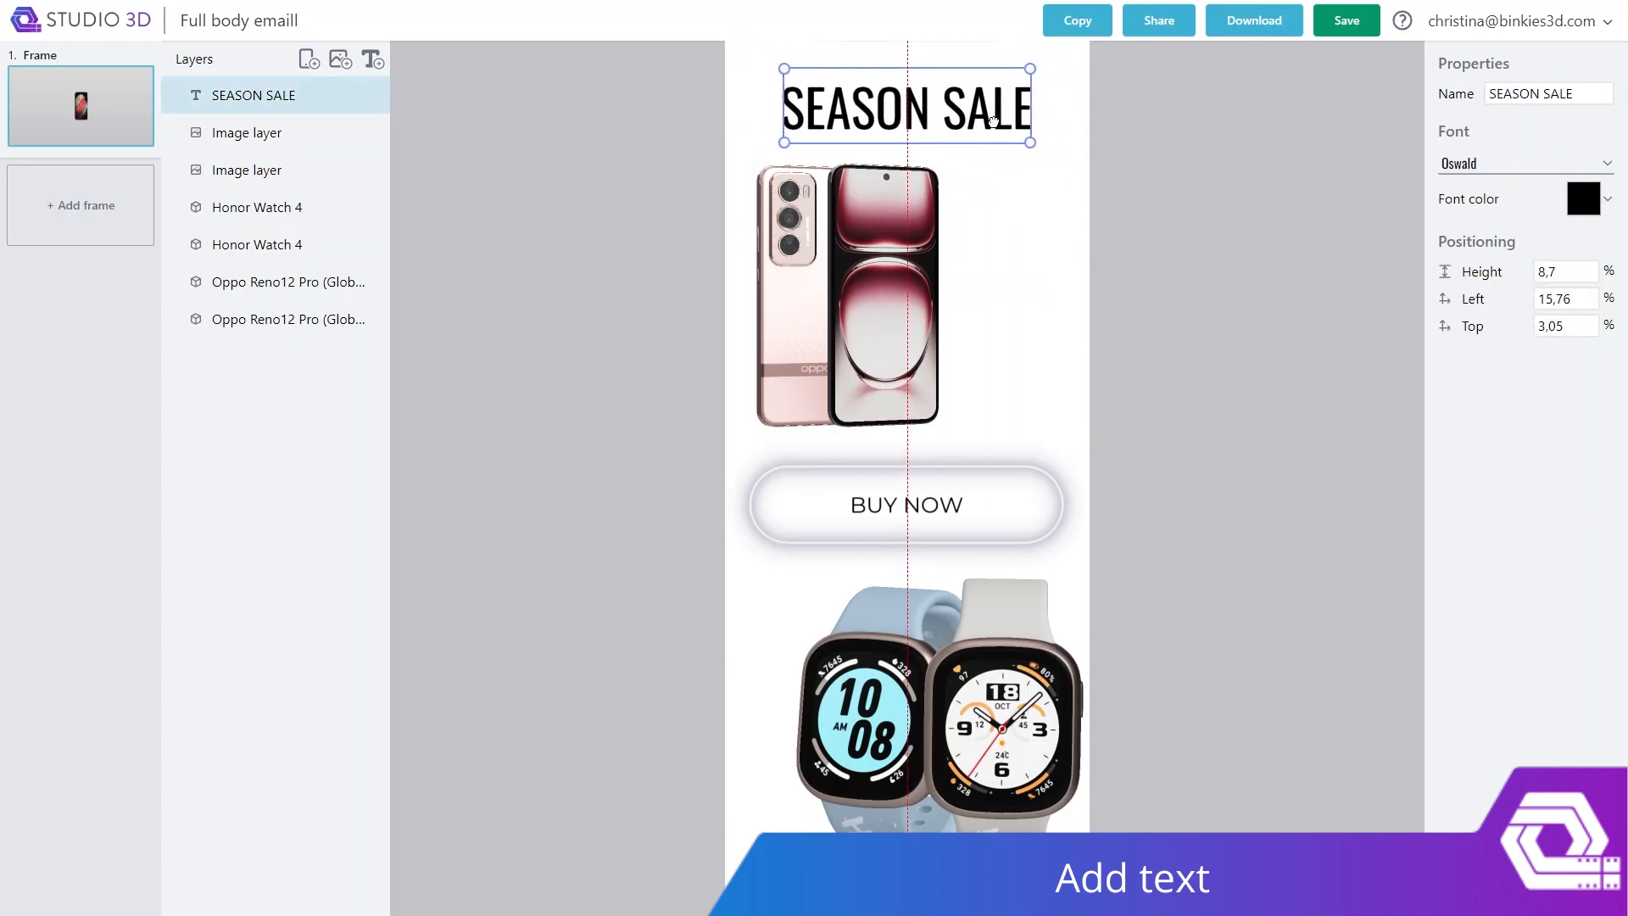
left_click(1090, 193)
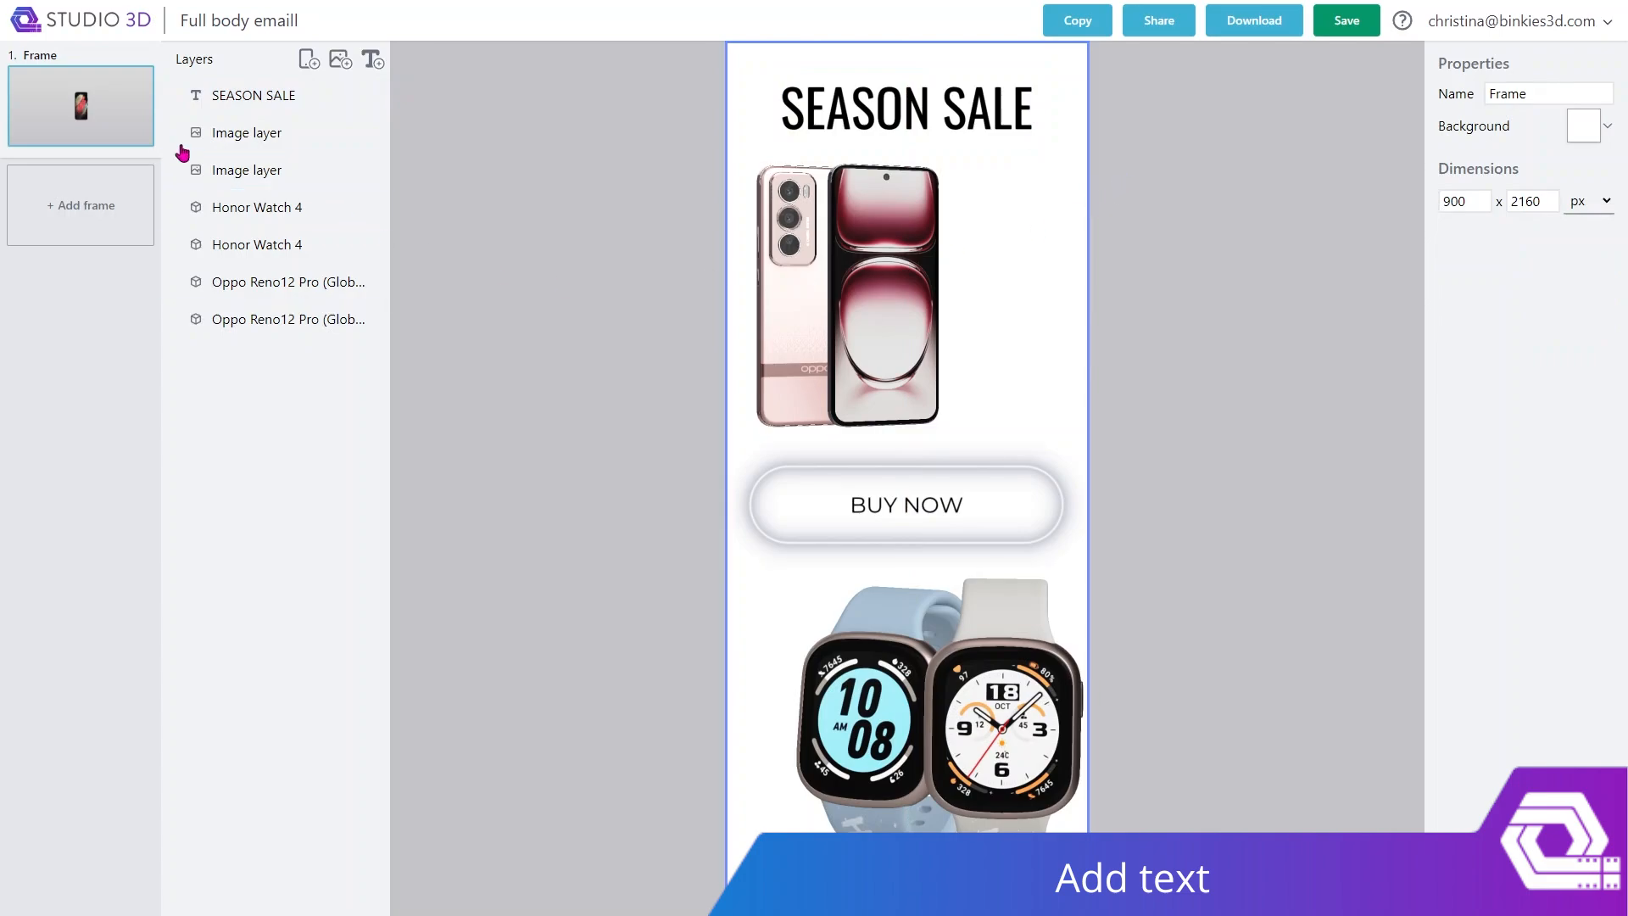